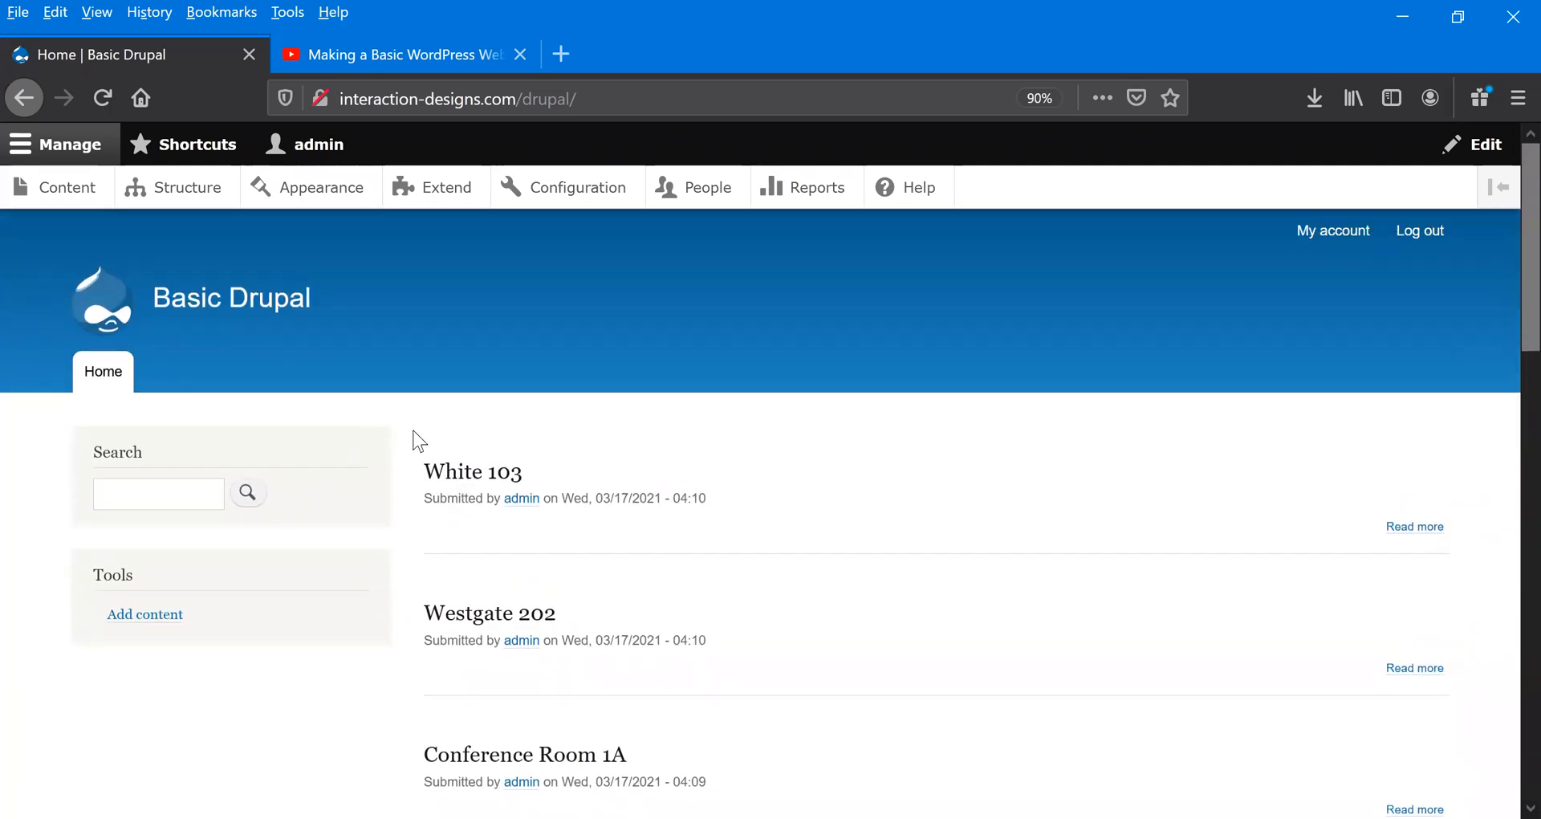
- Look over the posts listed on the site's home page
scroll(408, 438, "down", 5)
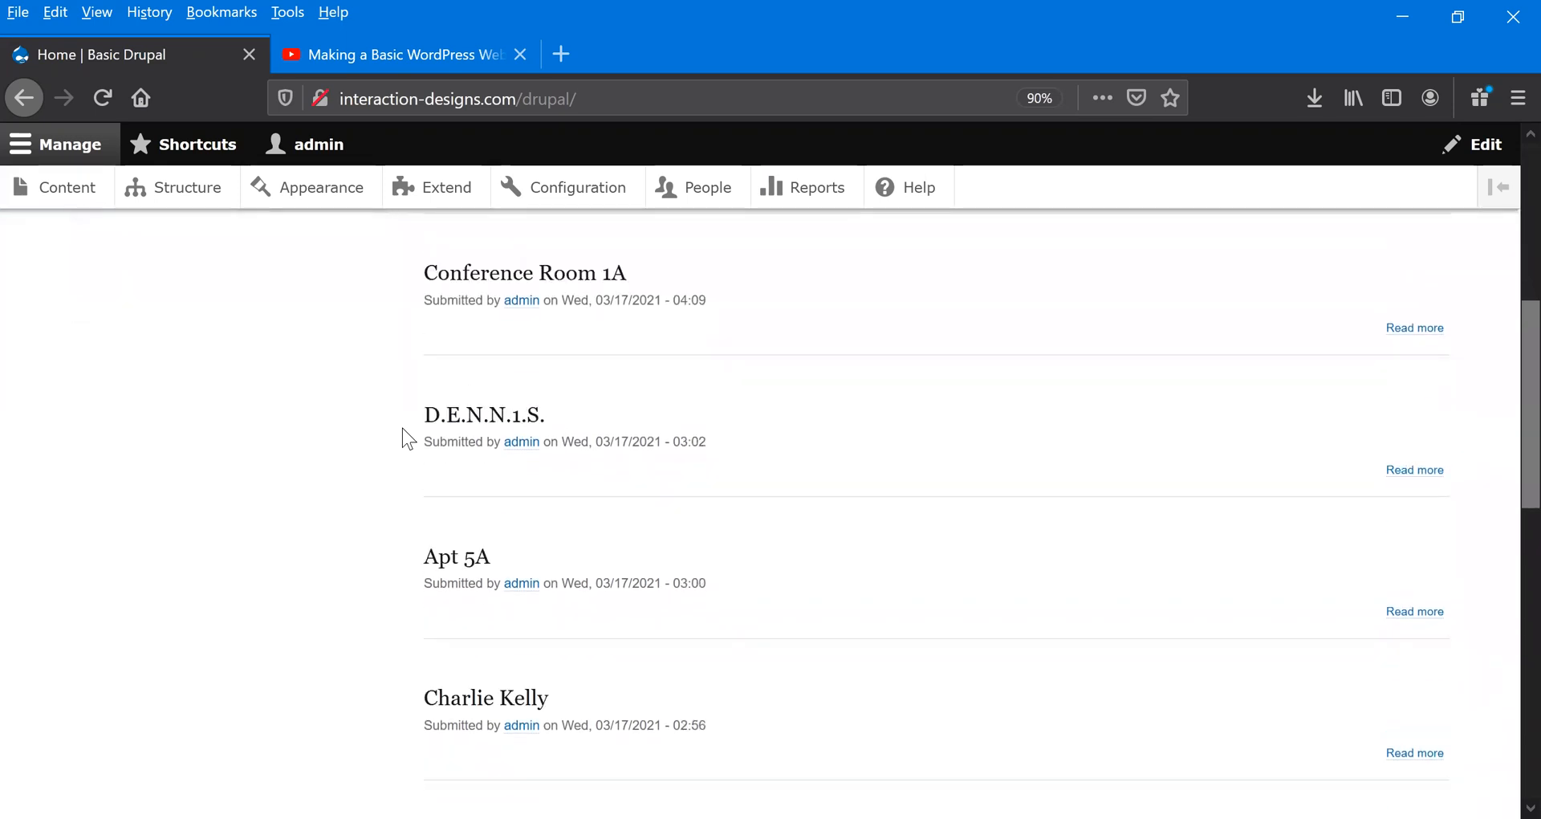
scroll(409, 438, "down", 8)
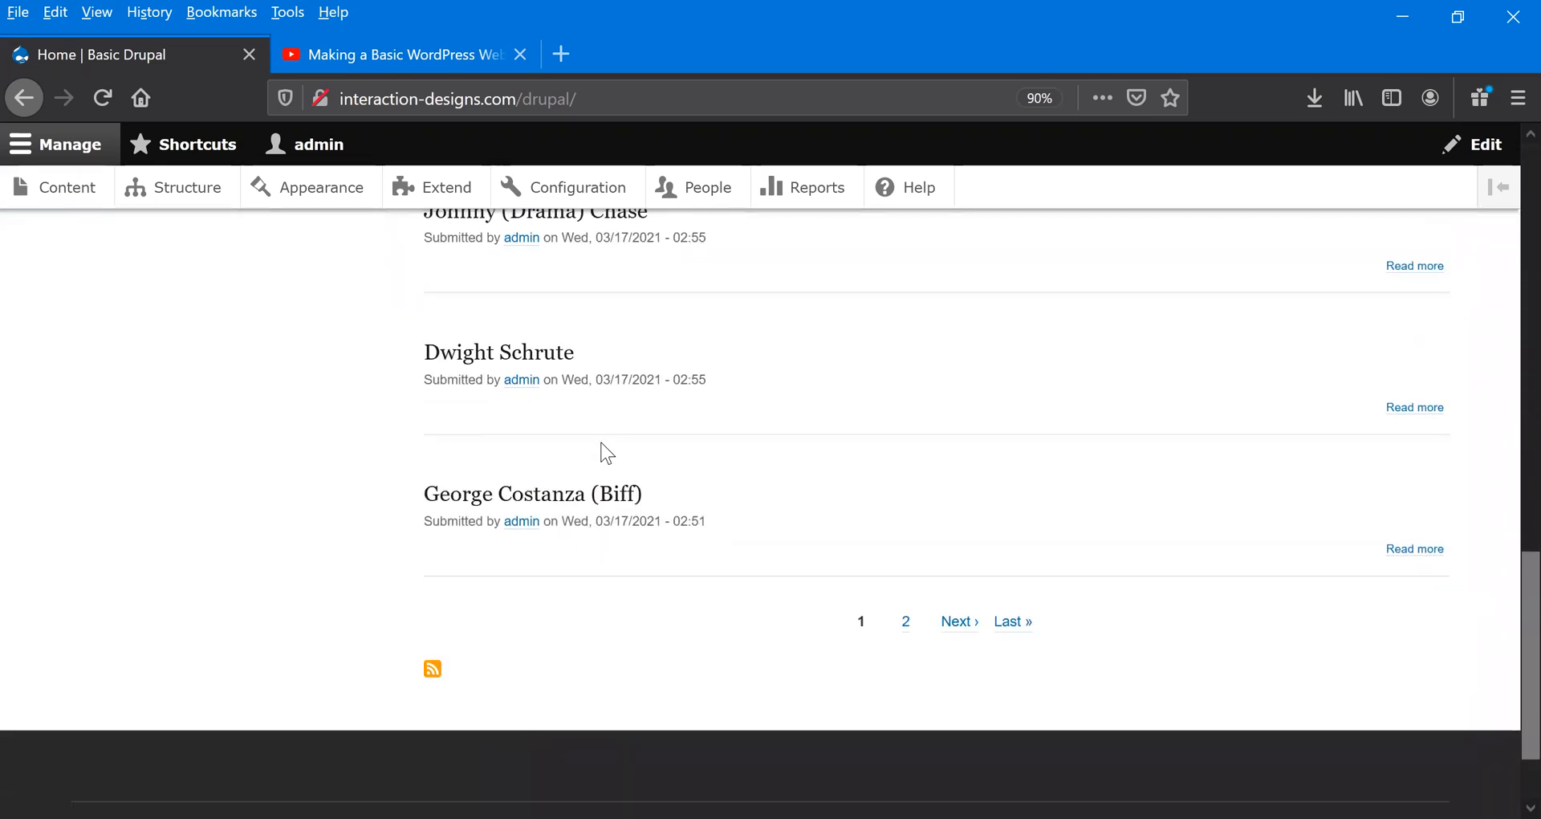
scroll(582, 420, "up", 7)
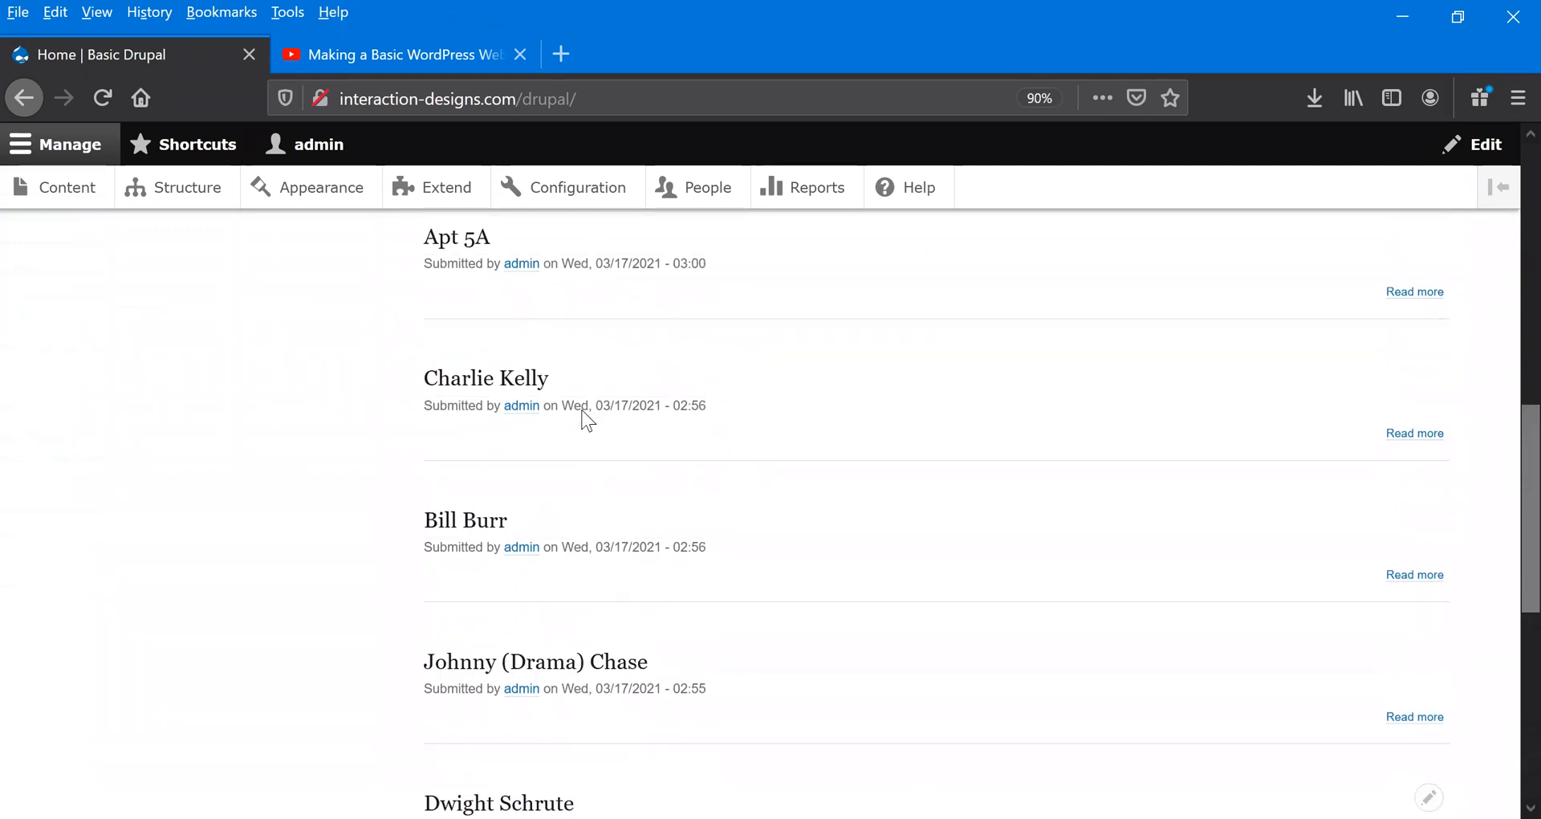
scroll(581, 419, "up", 6)
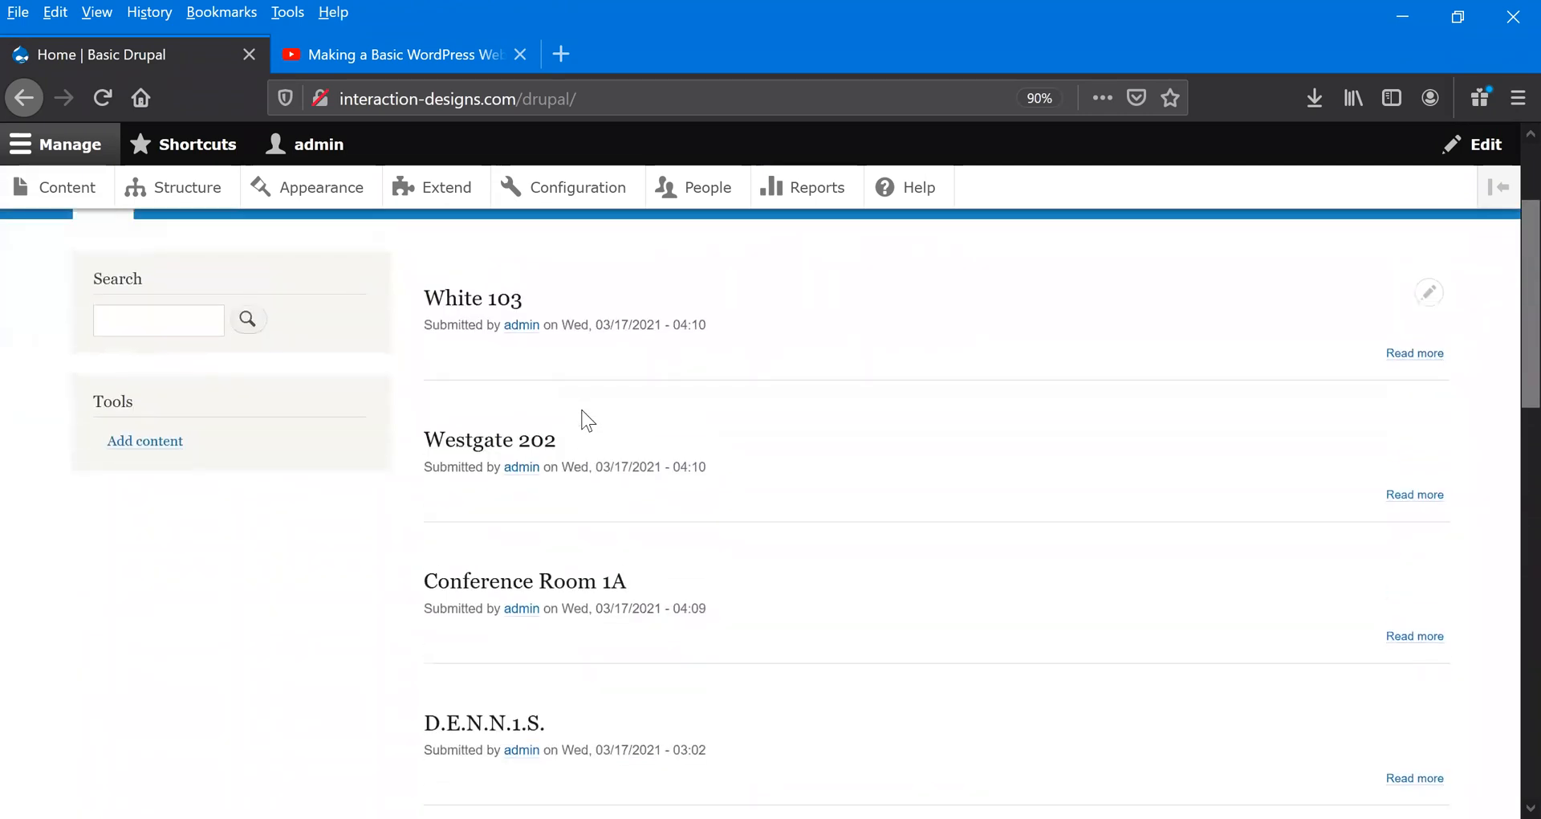
scroll(582, 411, "down", 1)
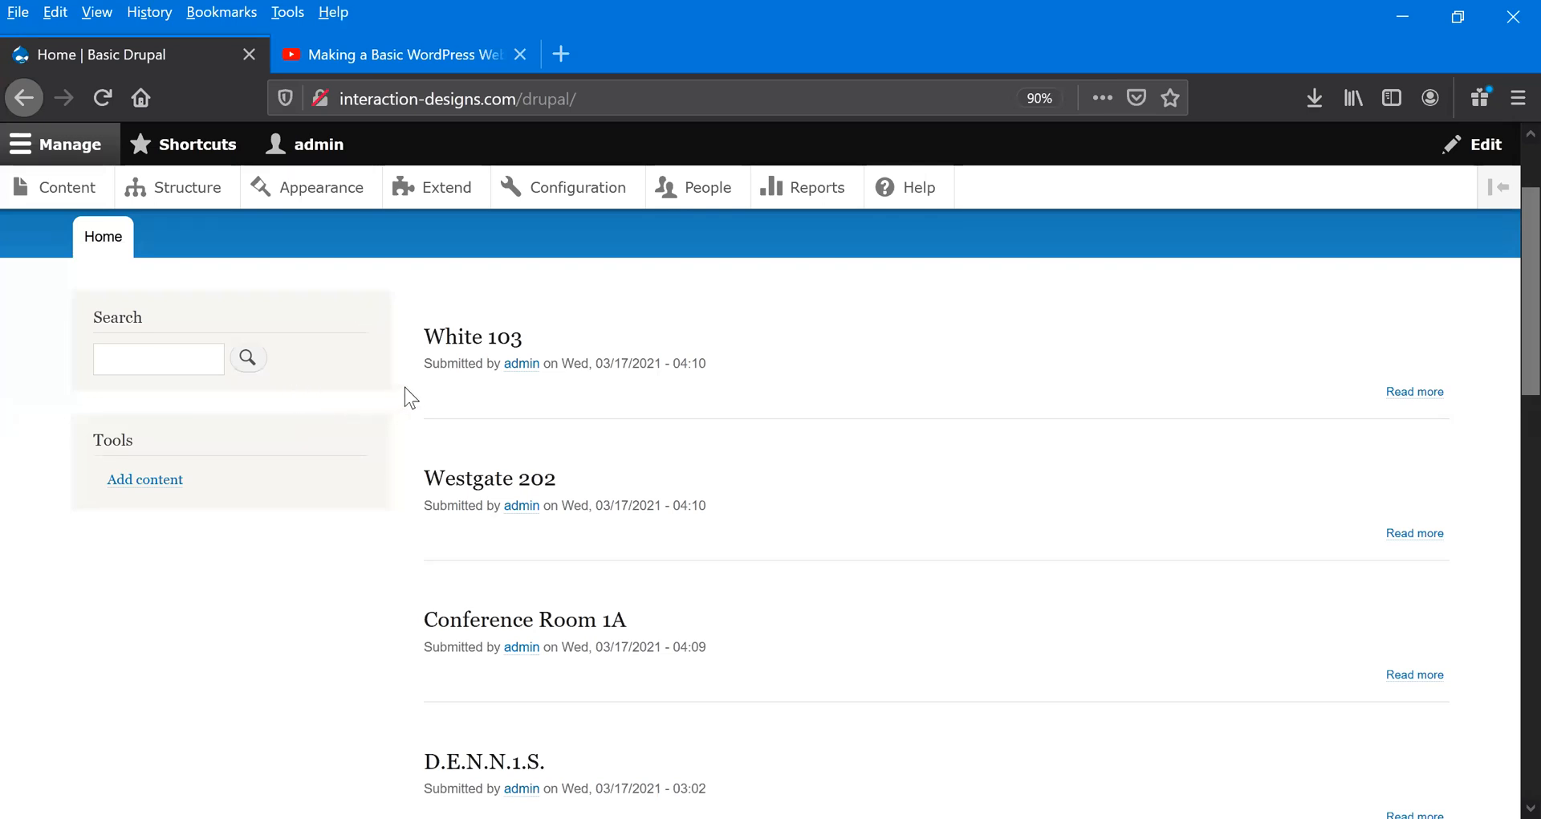
scroll(405, 387, "up", 2)
- Review the fields of the Course content type at the default page zoom
left_click(175, 201)
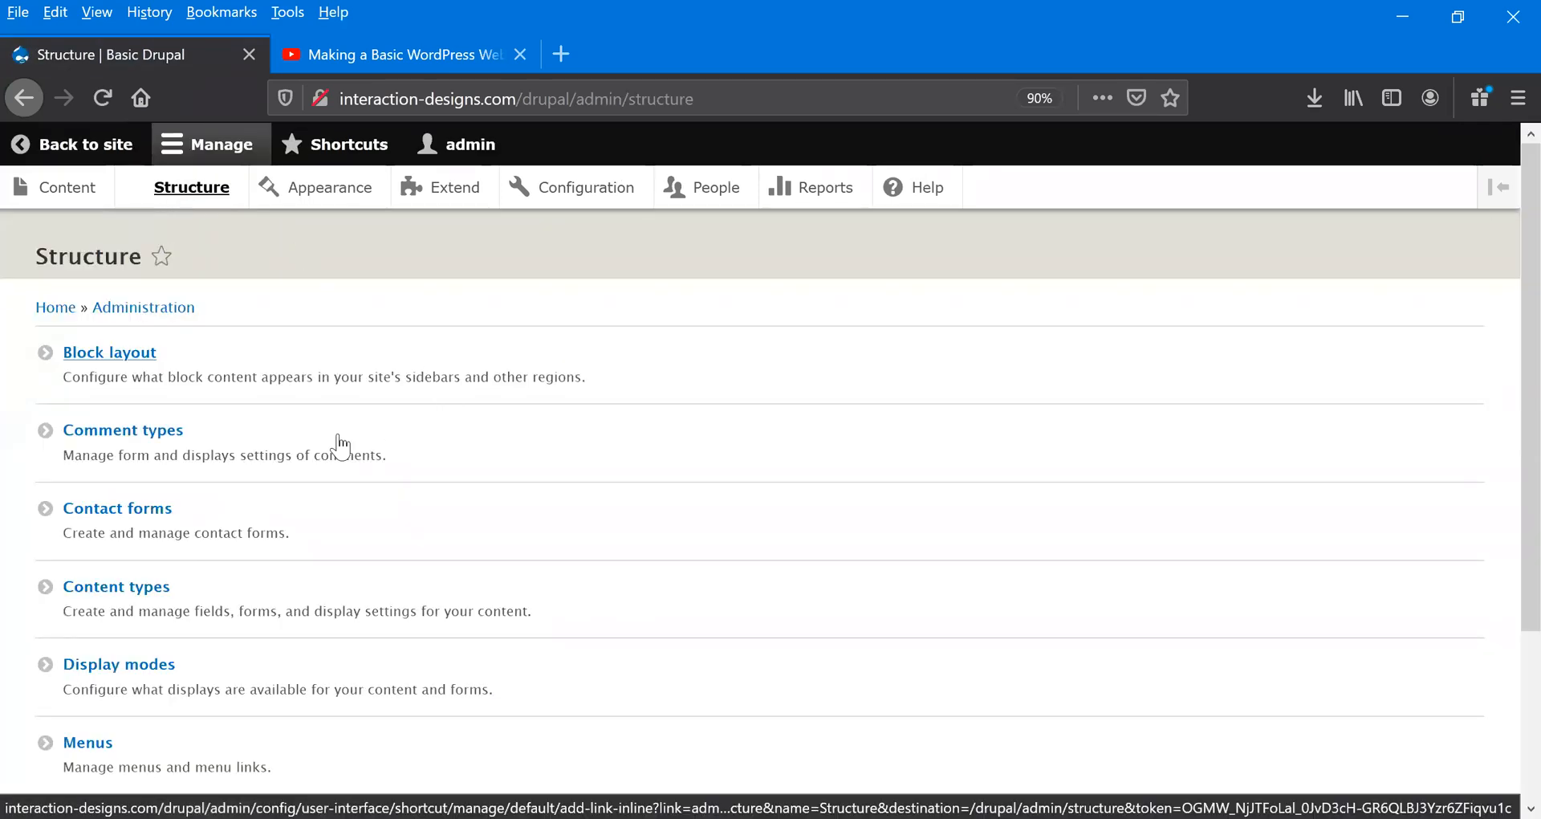
left_click(142, 588)
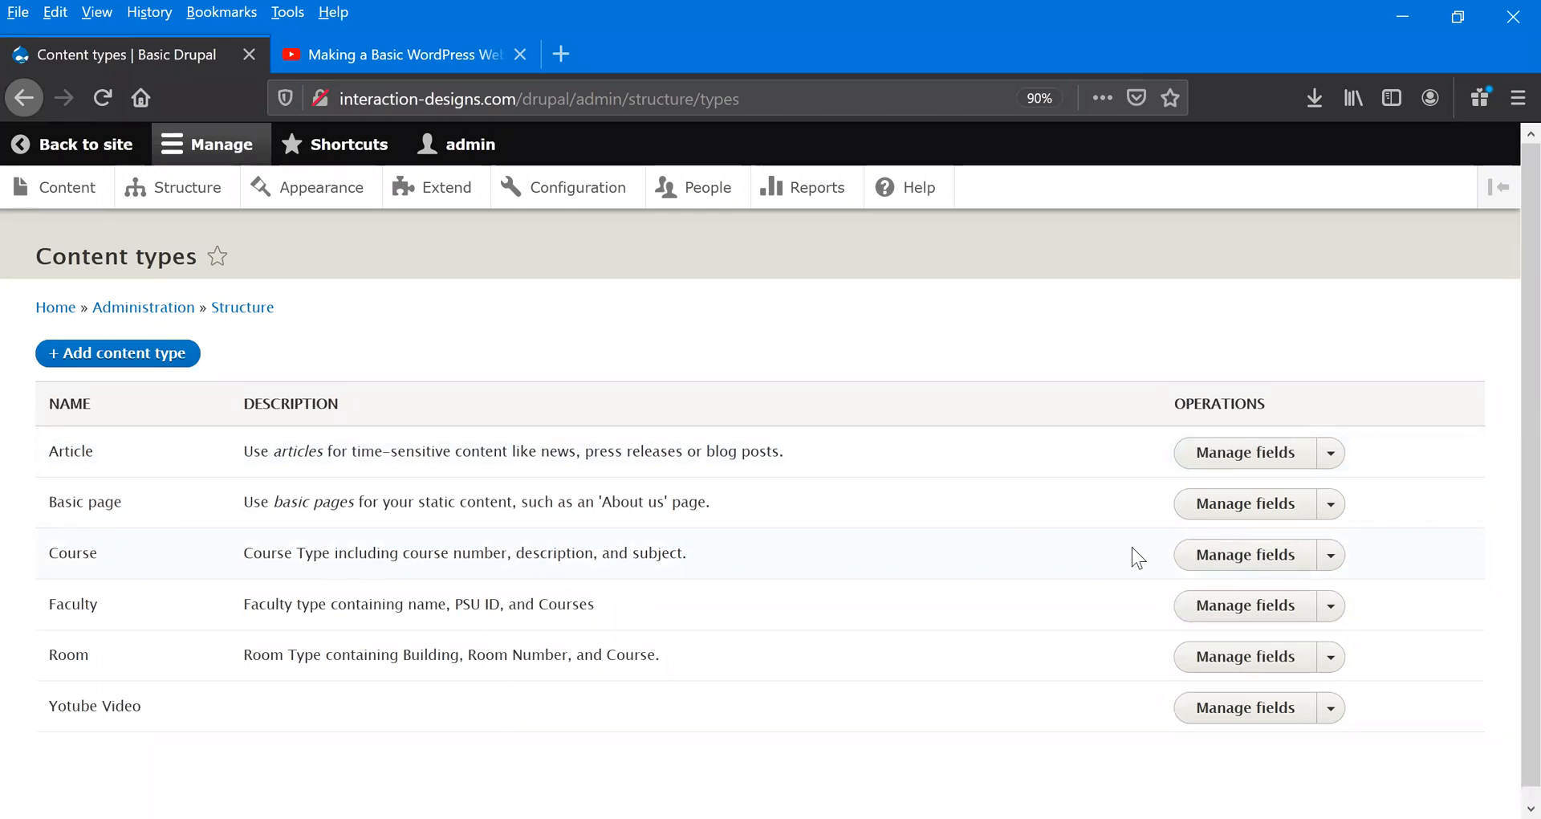
left_click(1272, 560)
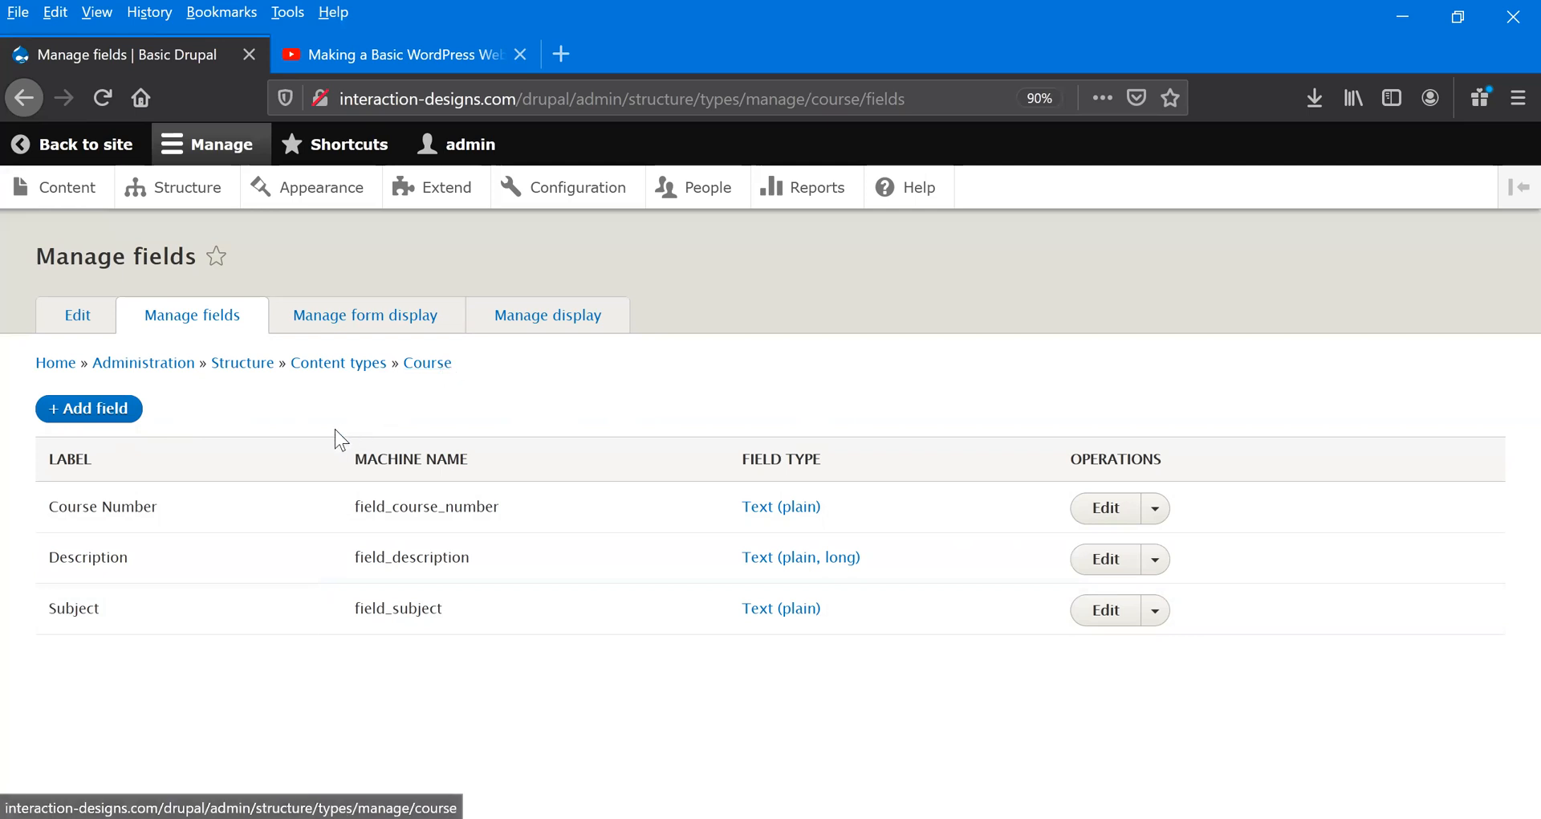
key("ctrl+0")
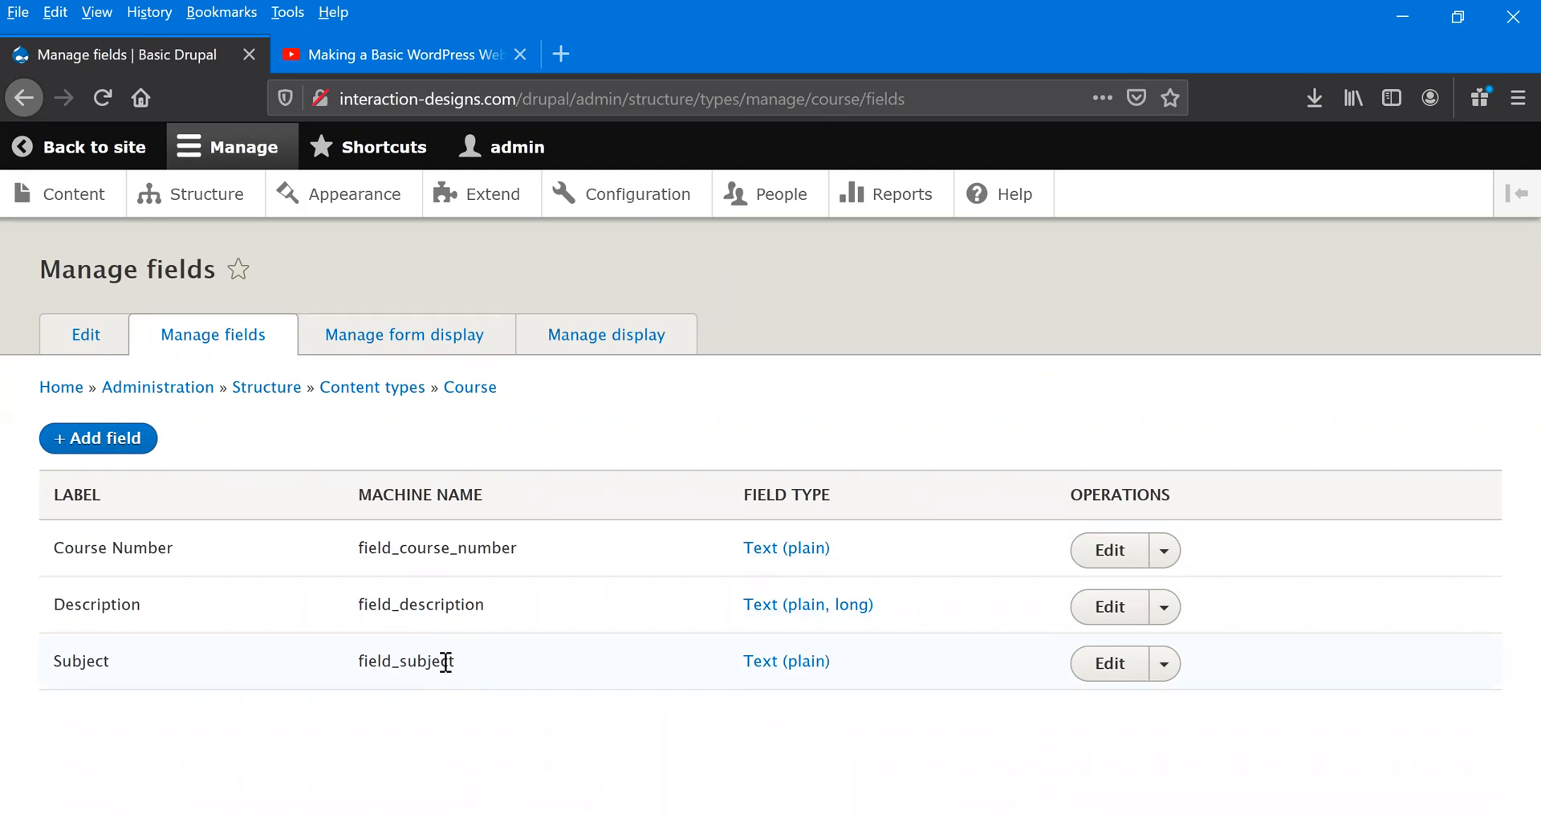
- Return to the content types list and delete the misspelled "Yotube Video" content type
left_click(141, 215)
left_click(132, 640)
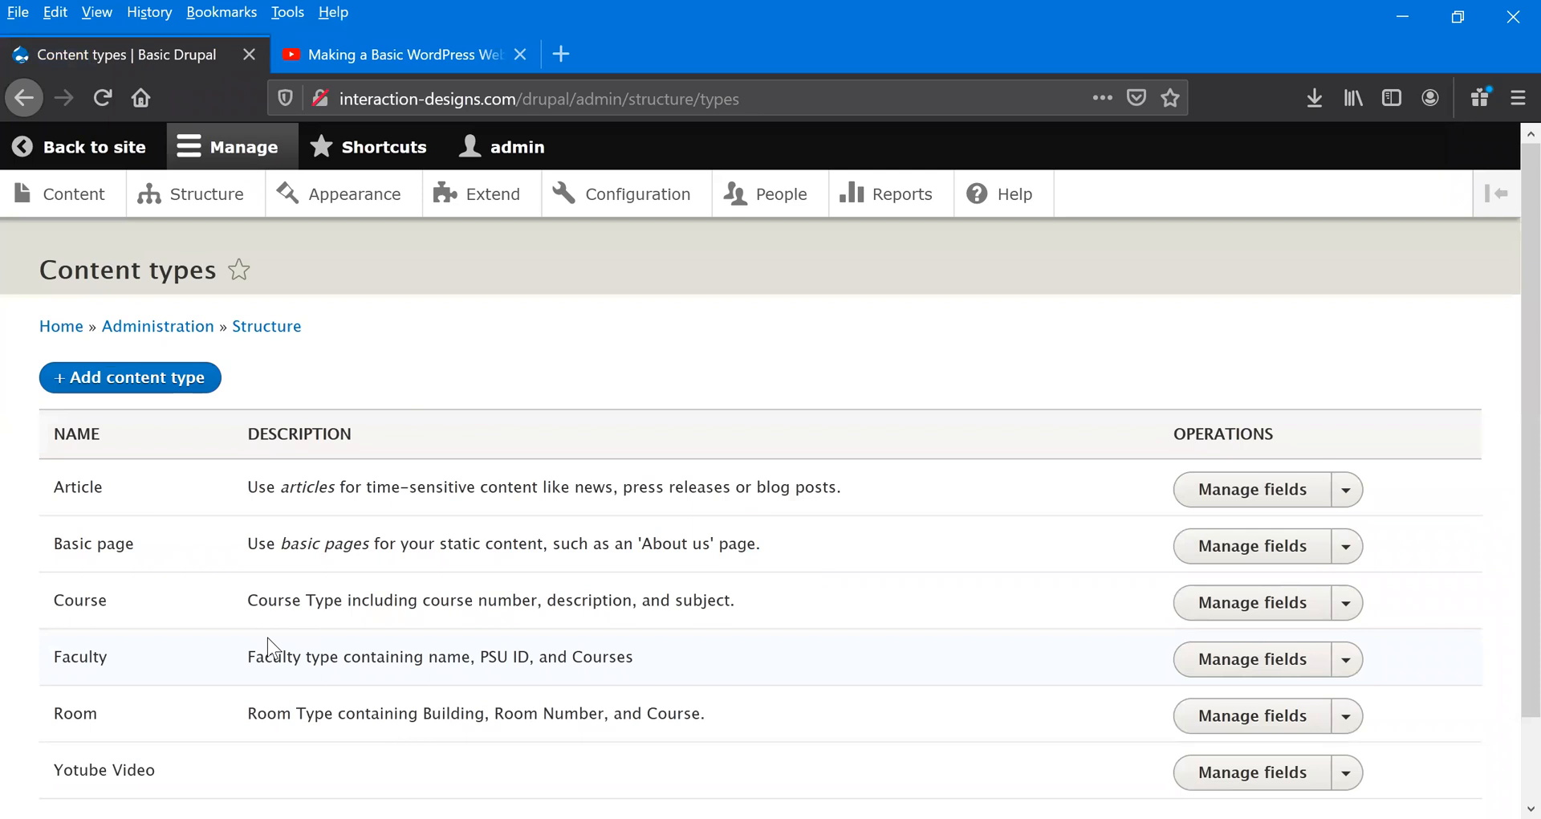
scroll(269, 646, "down", 2)
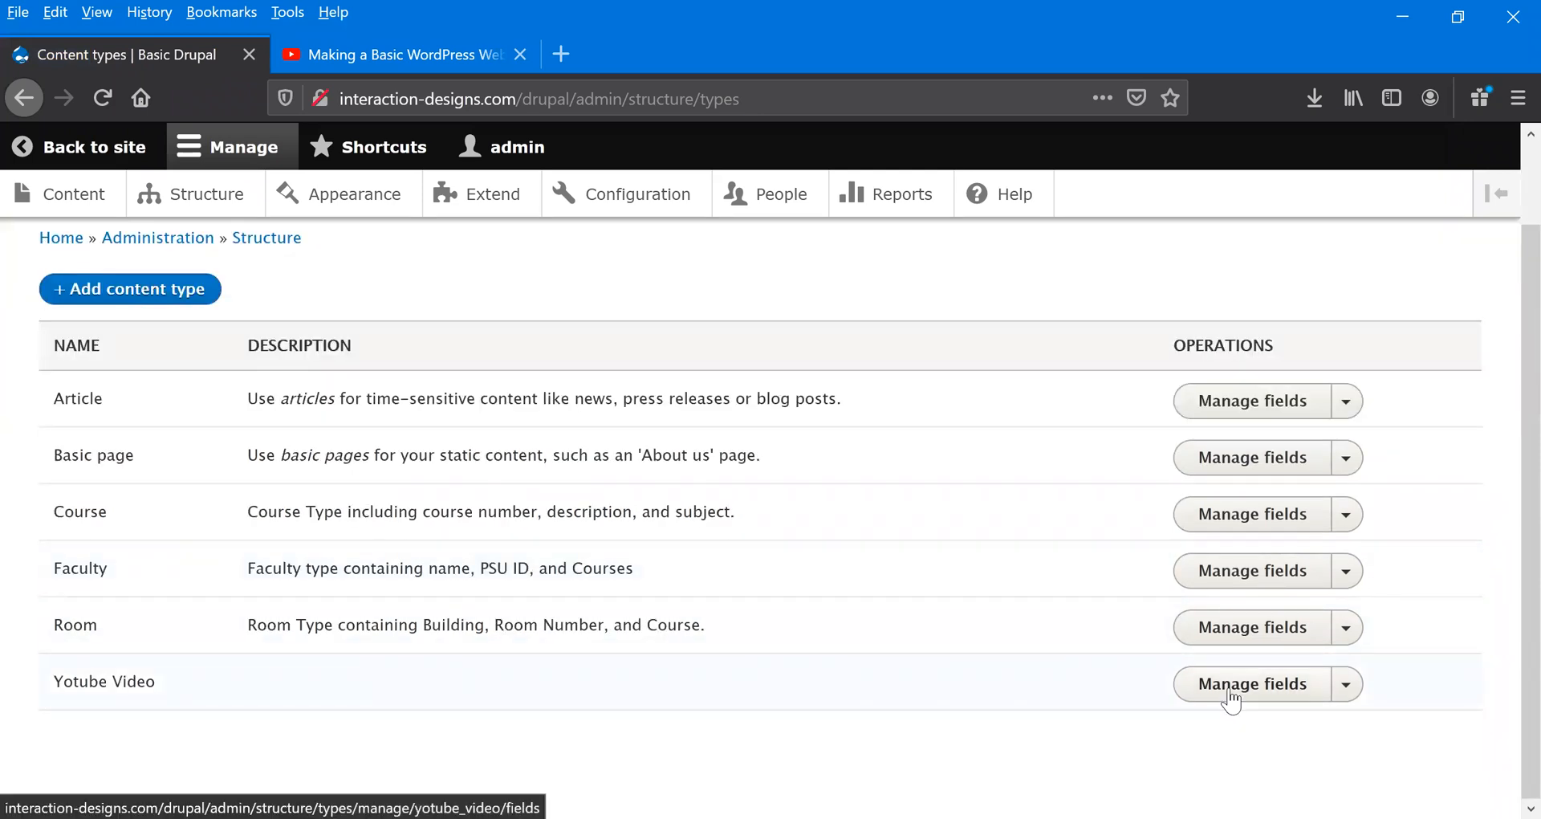
left_click(1346, 687)
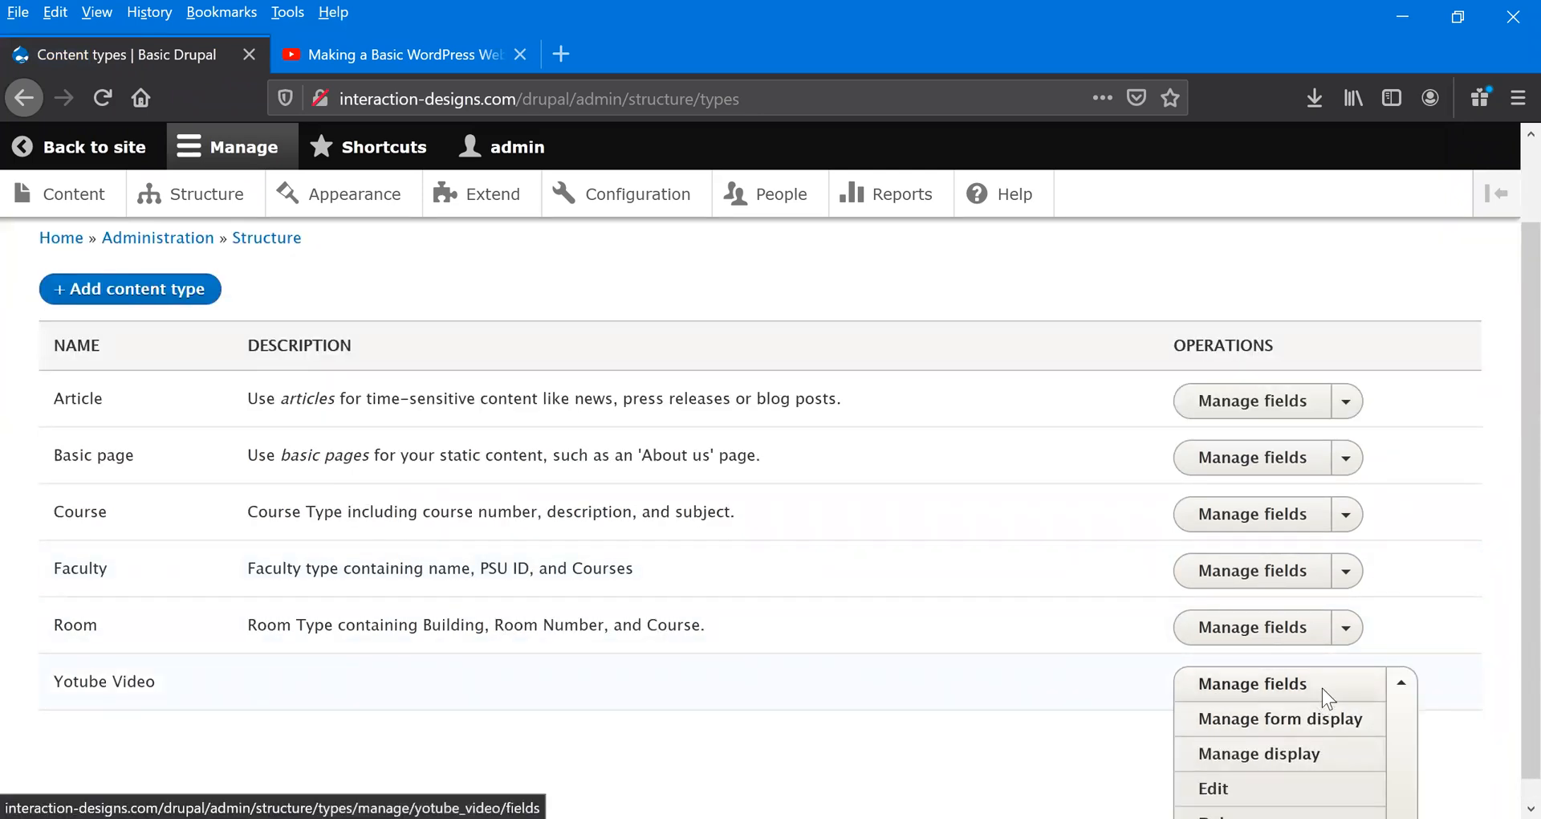
scroll(1324, 695, "down", 1)
left_click(1252, 790)
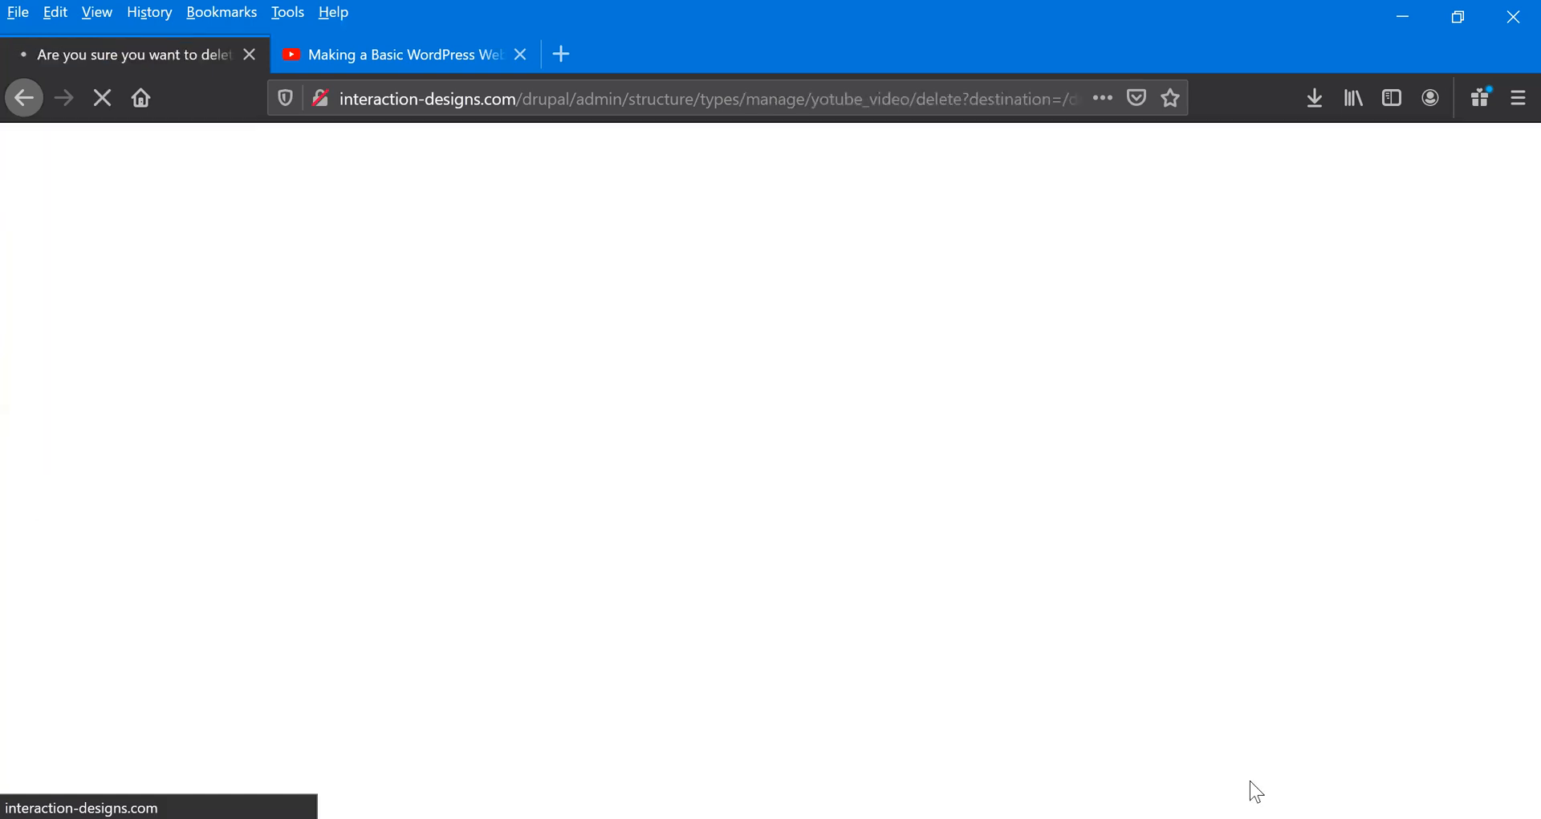
left_click(93, 755)
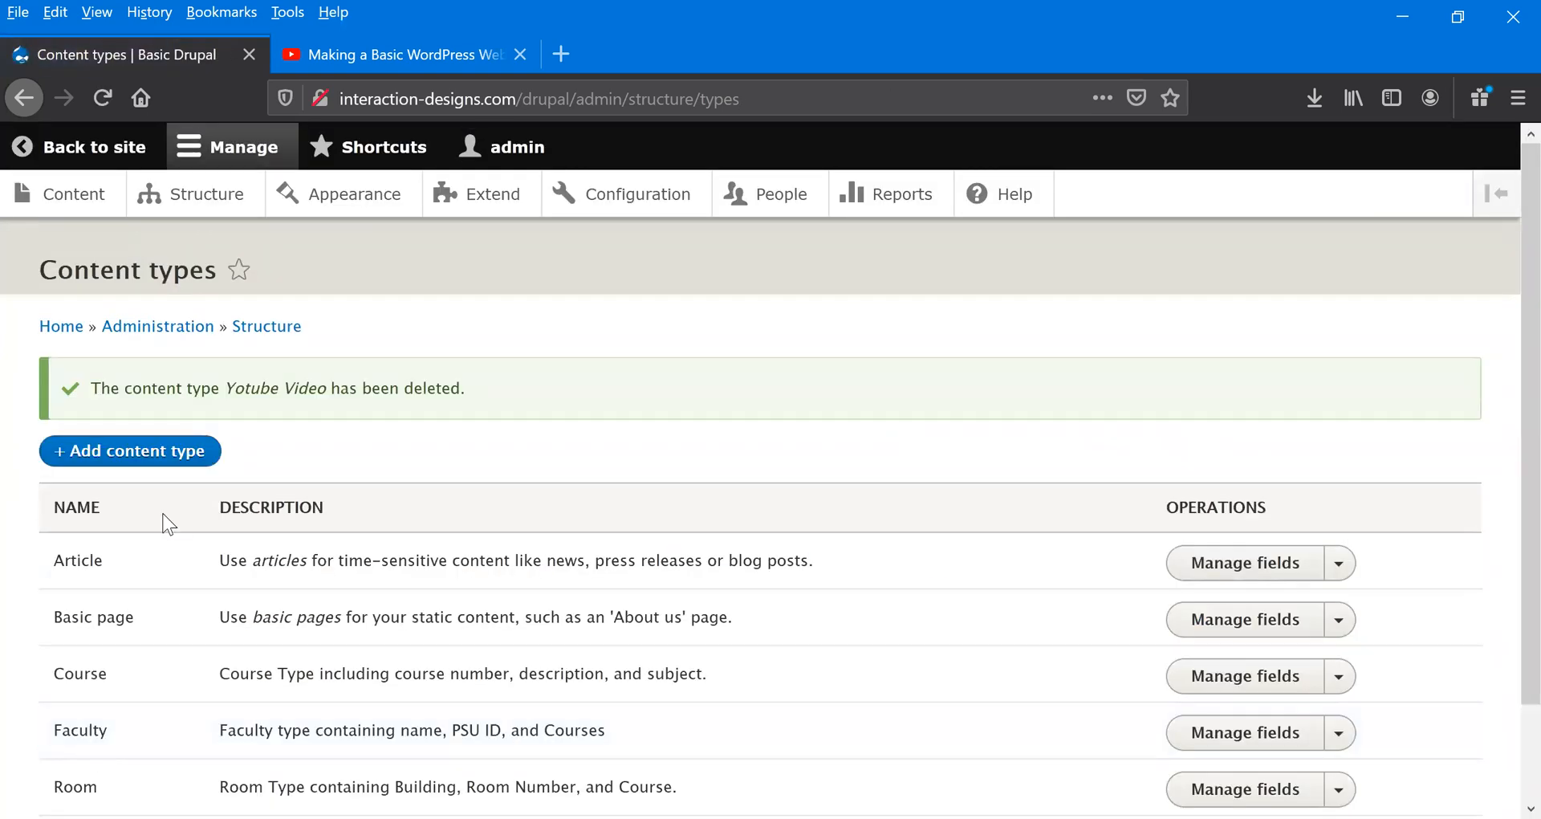
- Start a new content type and name it "Youtube Video"
left_click(150, 452)
left_click(184, 432)
type("Youtbe")
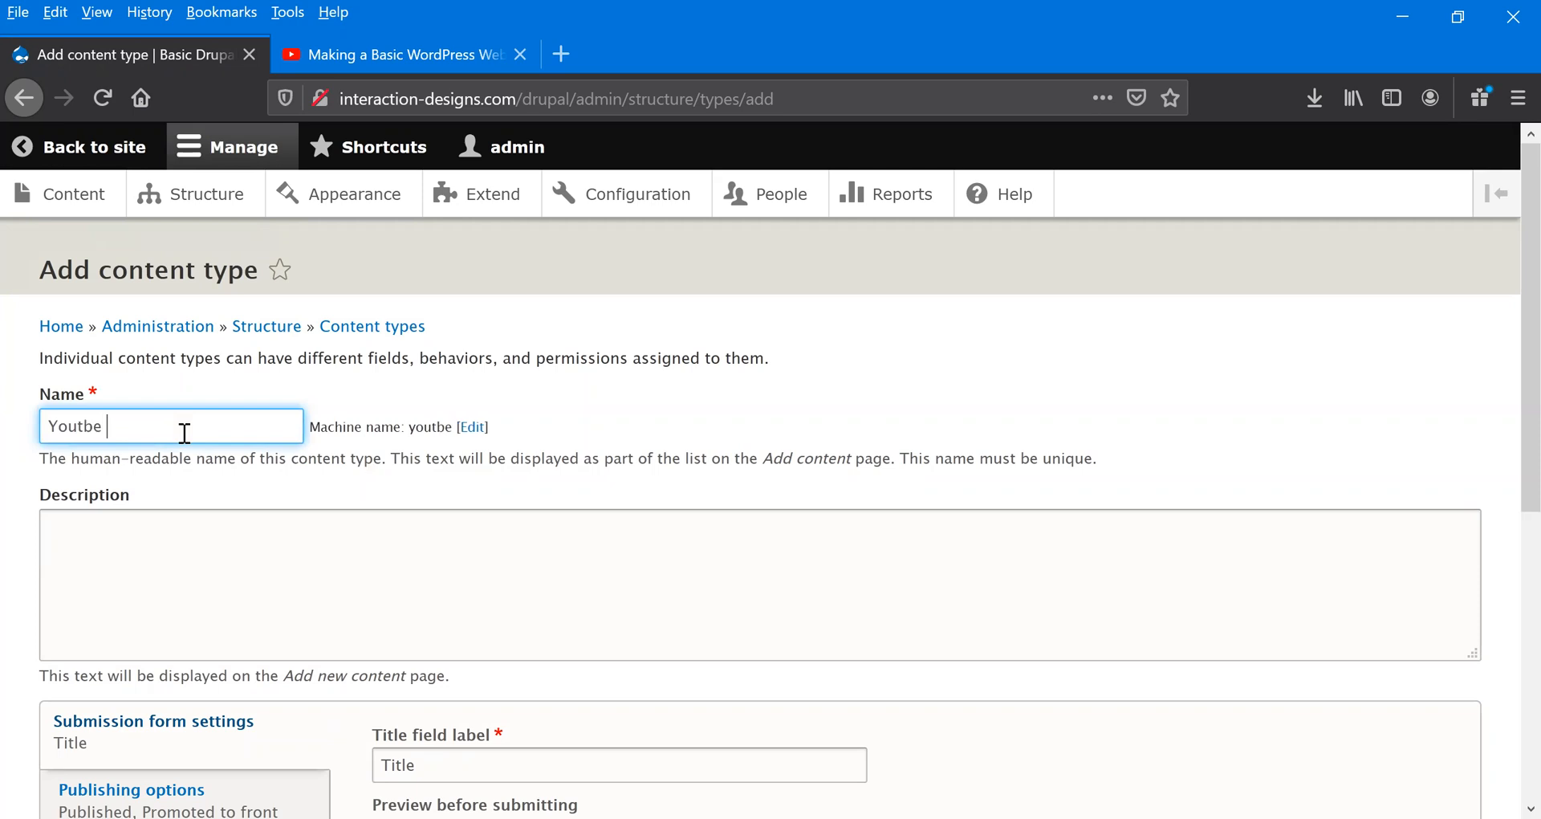
key("BackSpace")
key("BackSpace")
type("ube Video")
- Set the content type's description to "Contains link to Youtube video and a description."
scroll(271, 402, "down", 2)
left_click(272, 402)
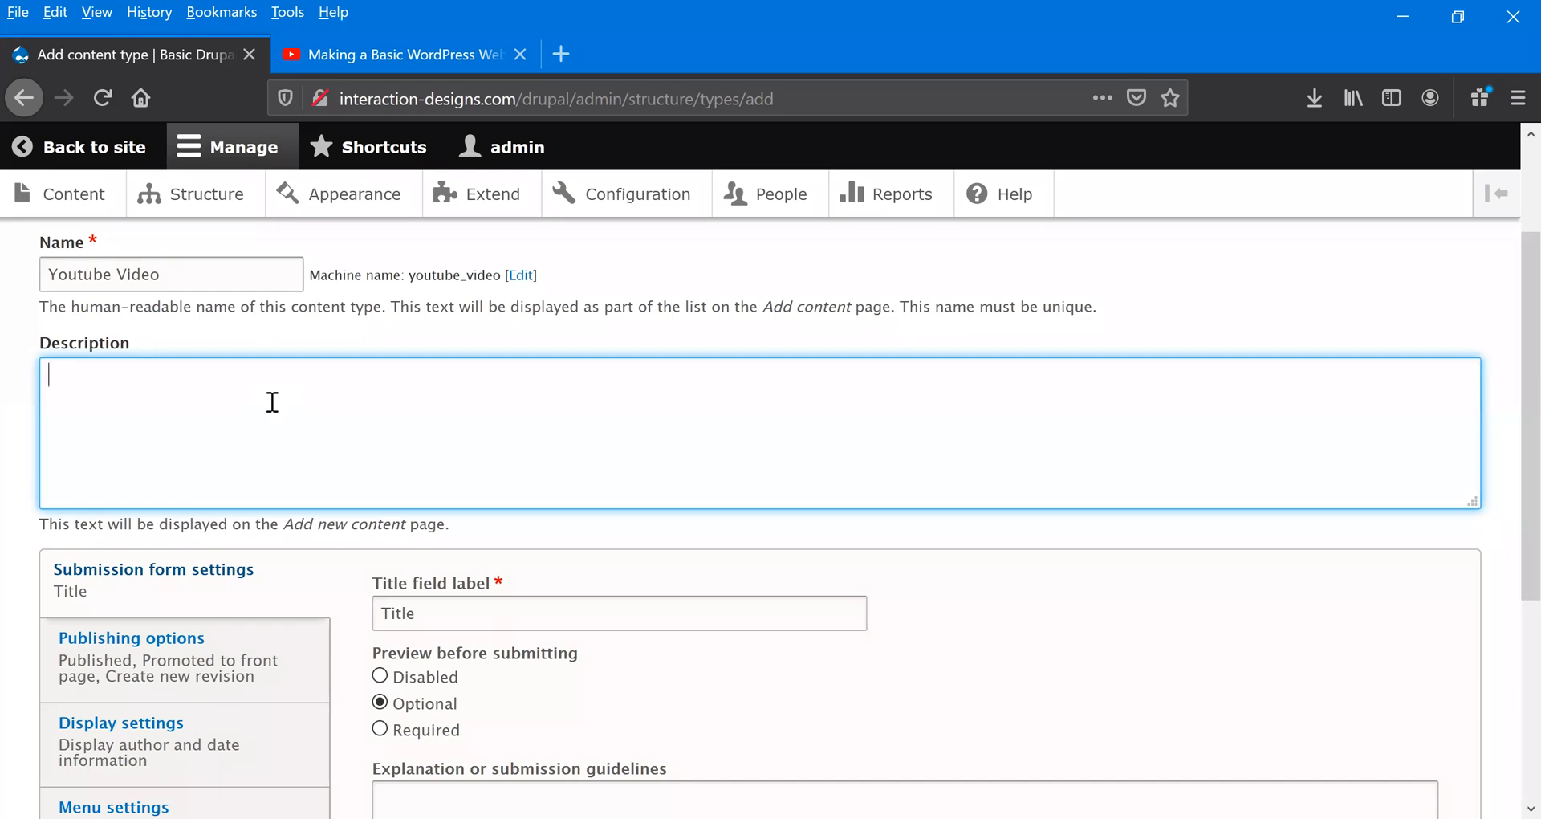
type("Contains link you youtbue ")
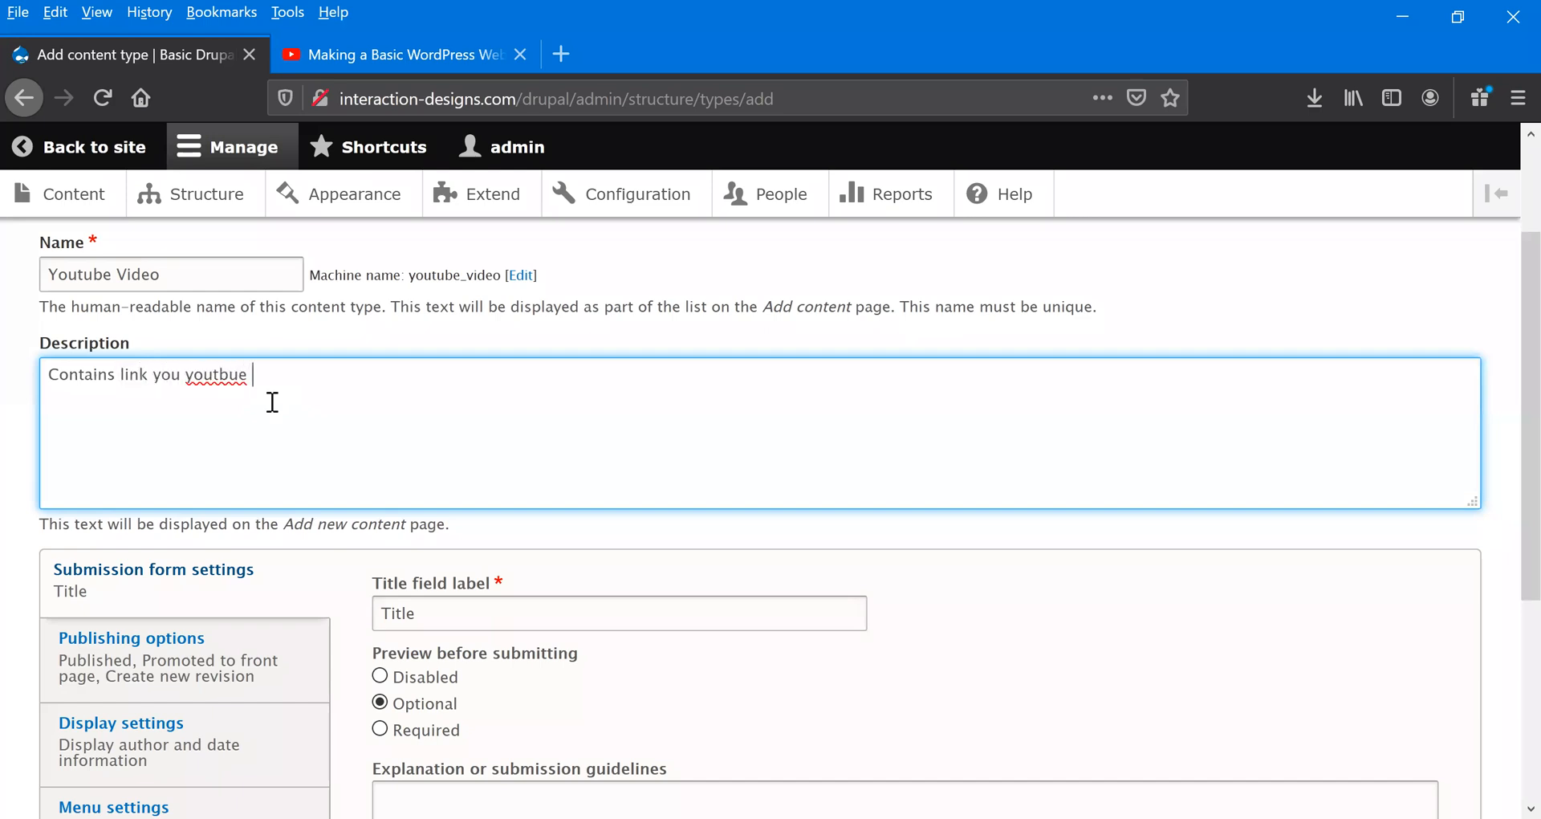
type("video and a description")
left_click(238, 378)
key("BackSpace")
key("BackSpace")
type("be")
key("BackSpace")
key("BackSpace")
type("ub")
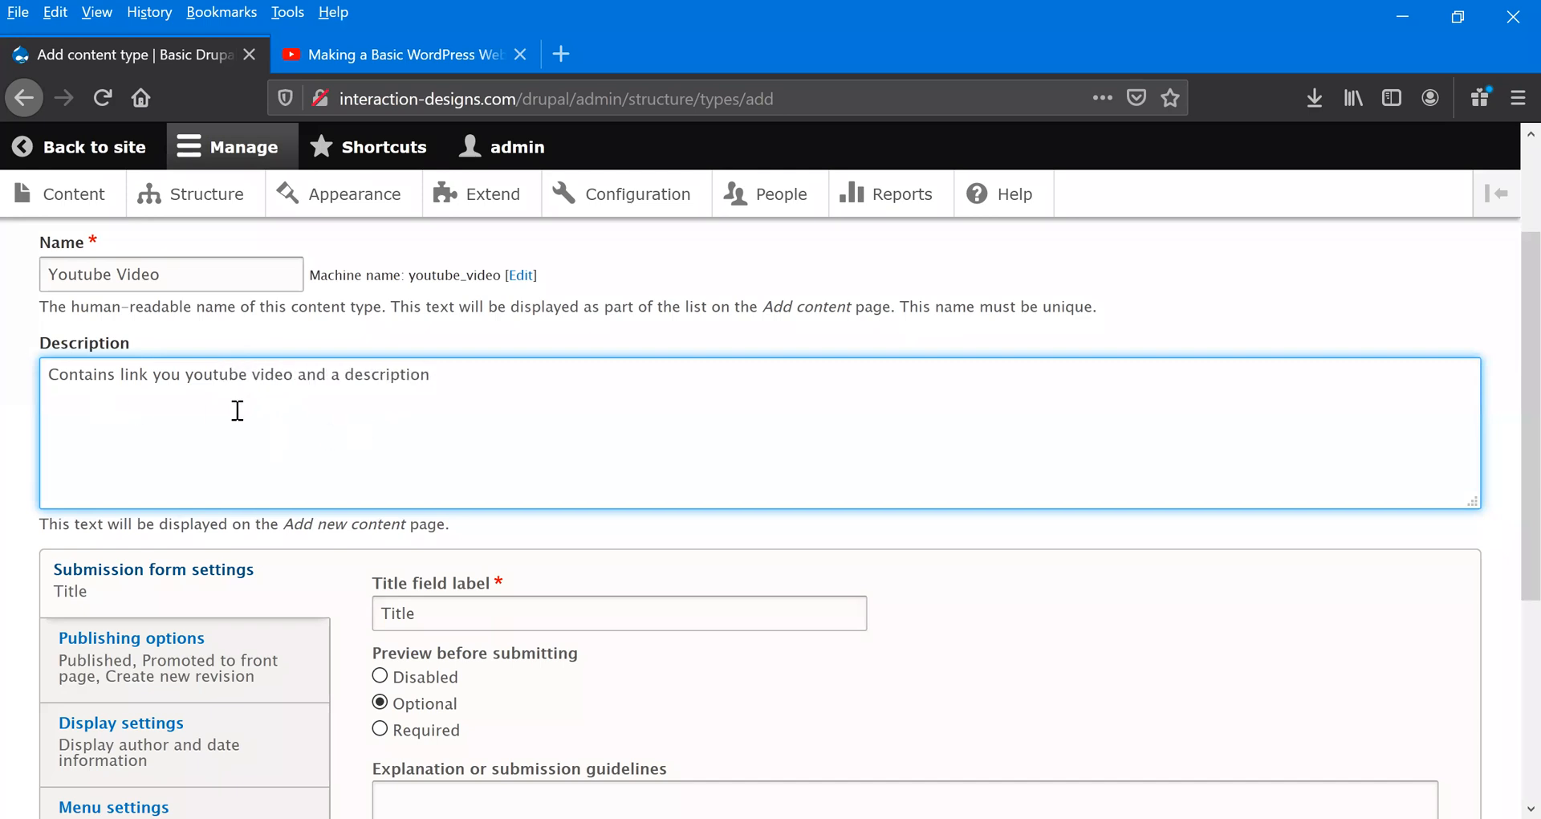
left_click(449, 368)
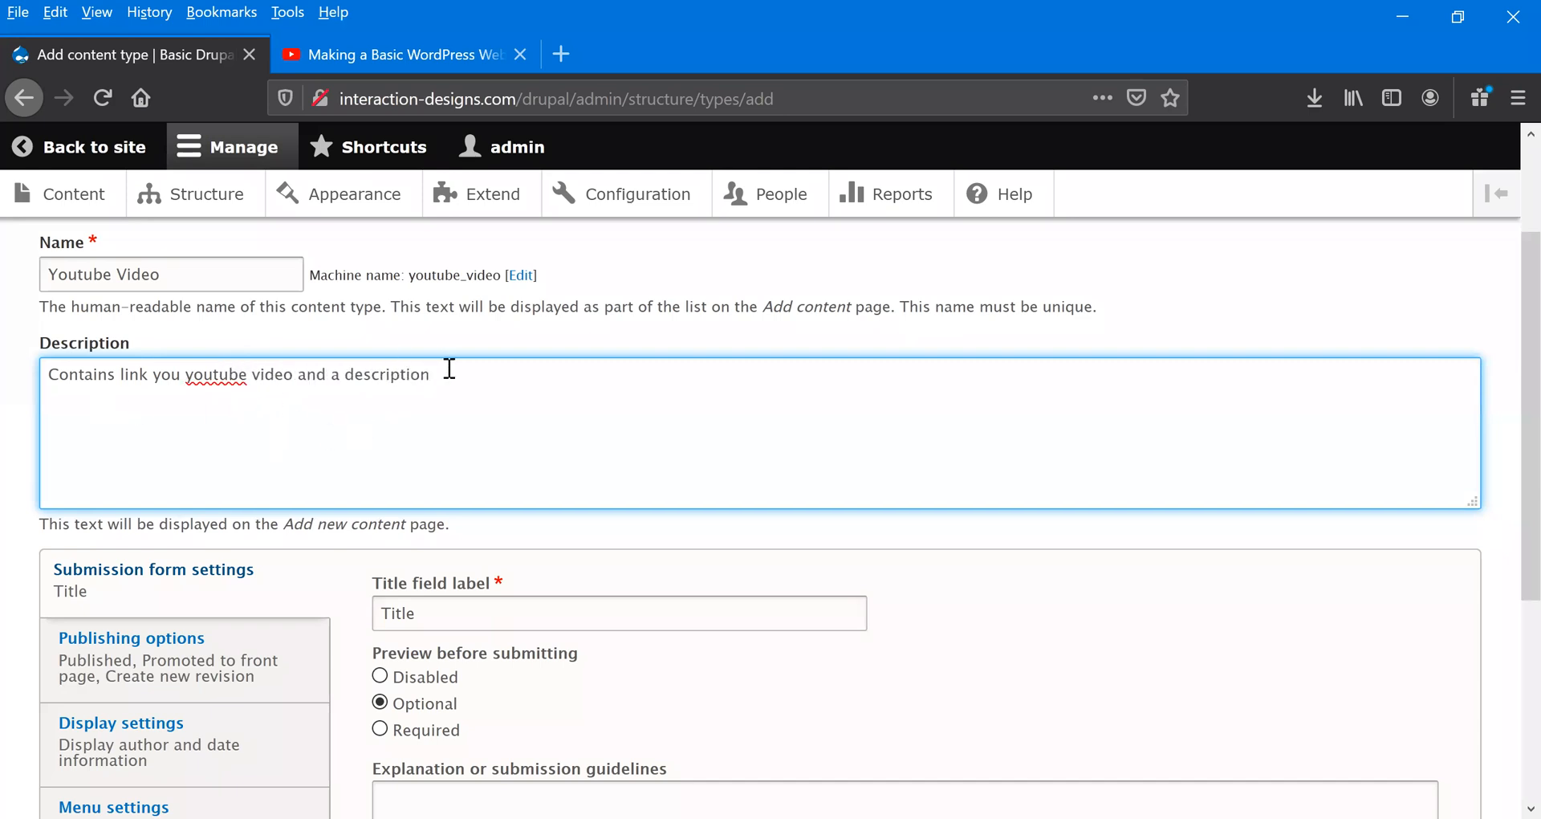
left_click(196, 378)
key("BackSpace")
type("Y")
left_click(170, 377)
key("BackSpace")
key("BackSpace")
key("Delete")
type("to")
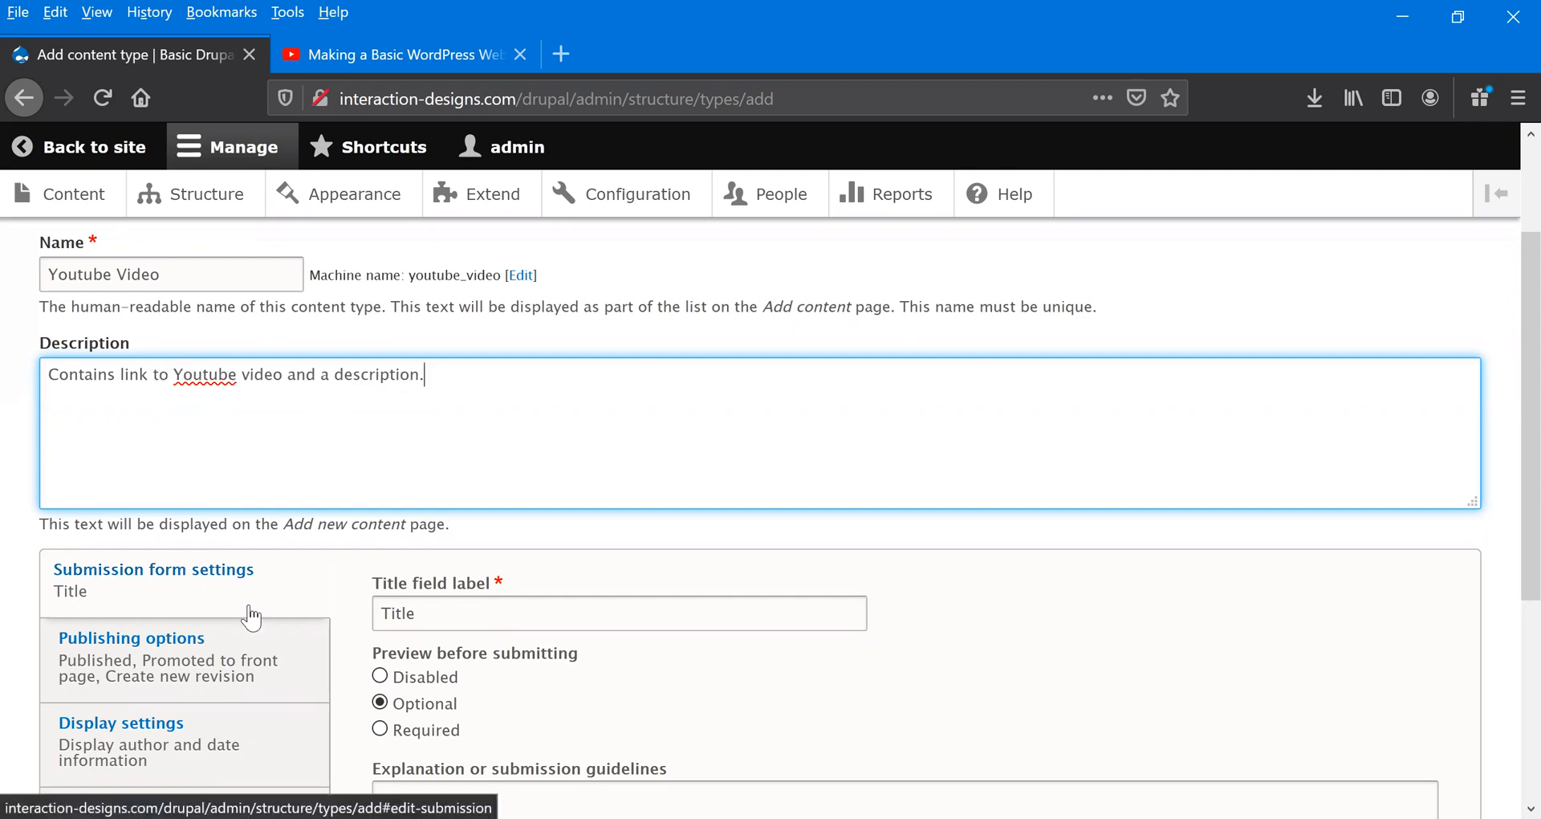
- Set the title field label to "Youtube Video" and save the content type to manage its fields
scroll(253, 616, "down", 2)
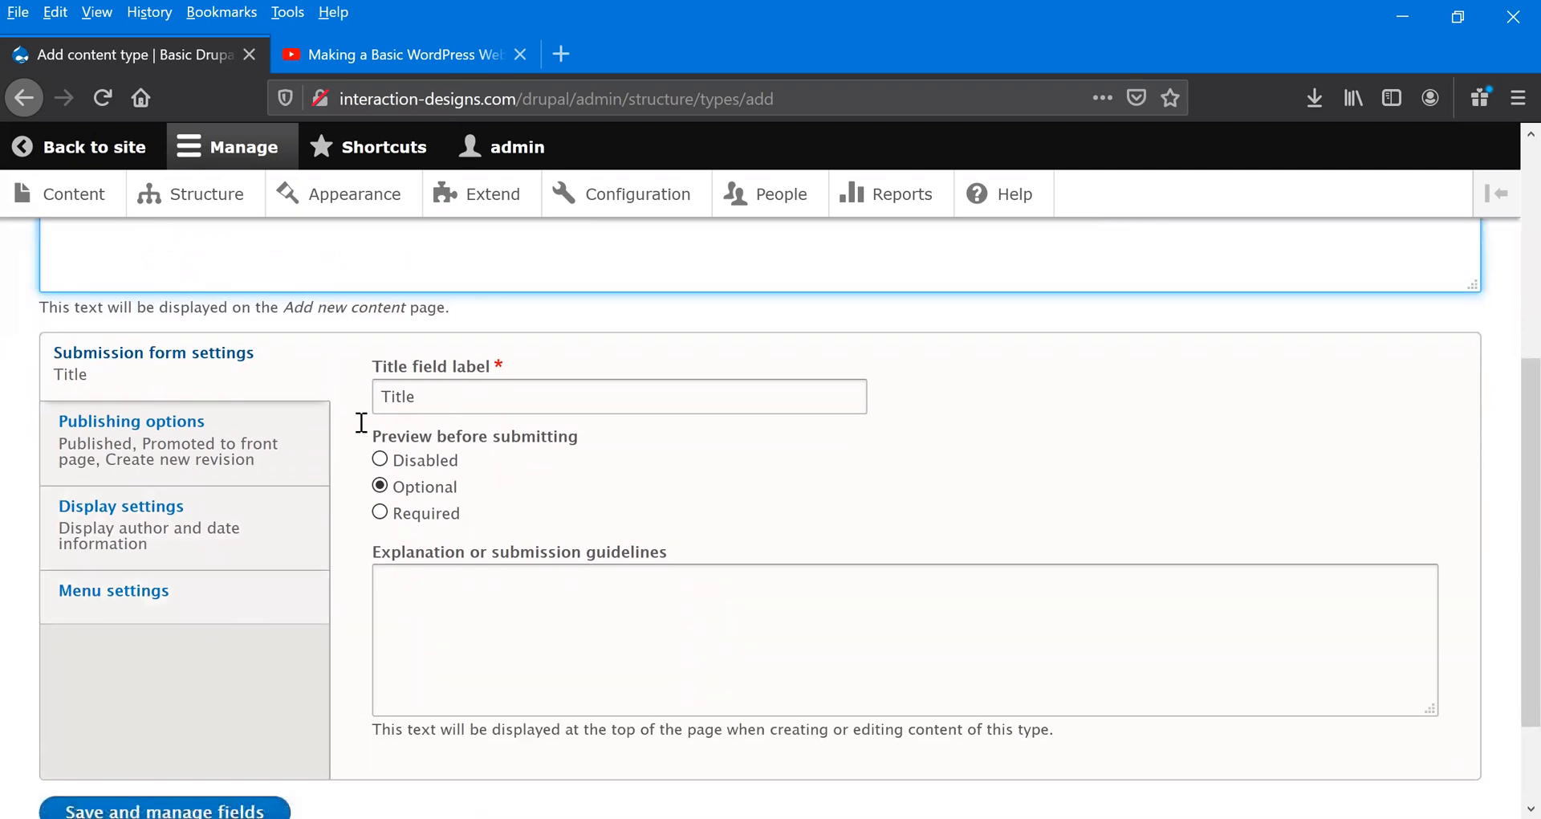
key("Tab")
key("Tab")
type("Youtube")
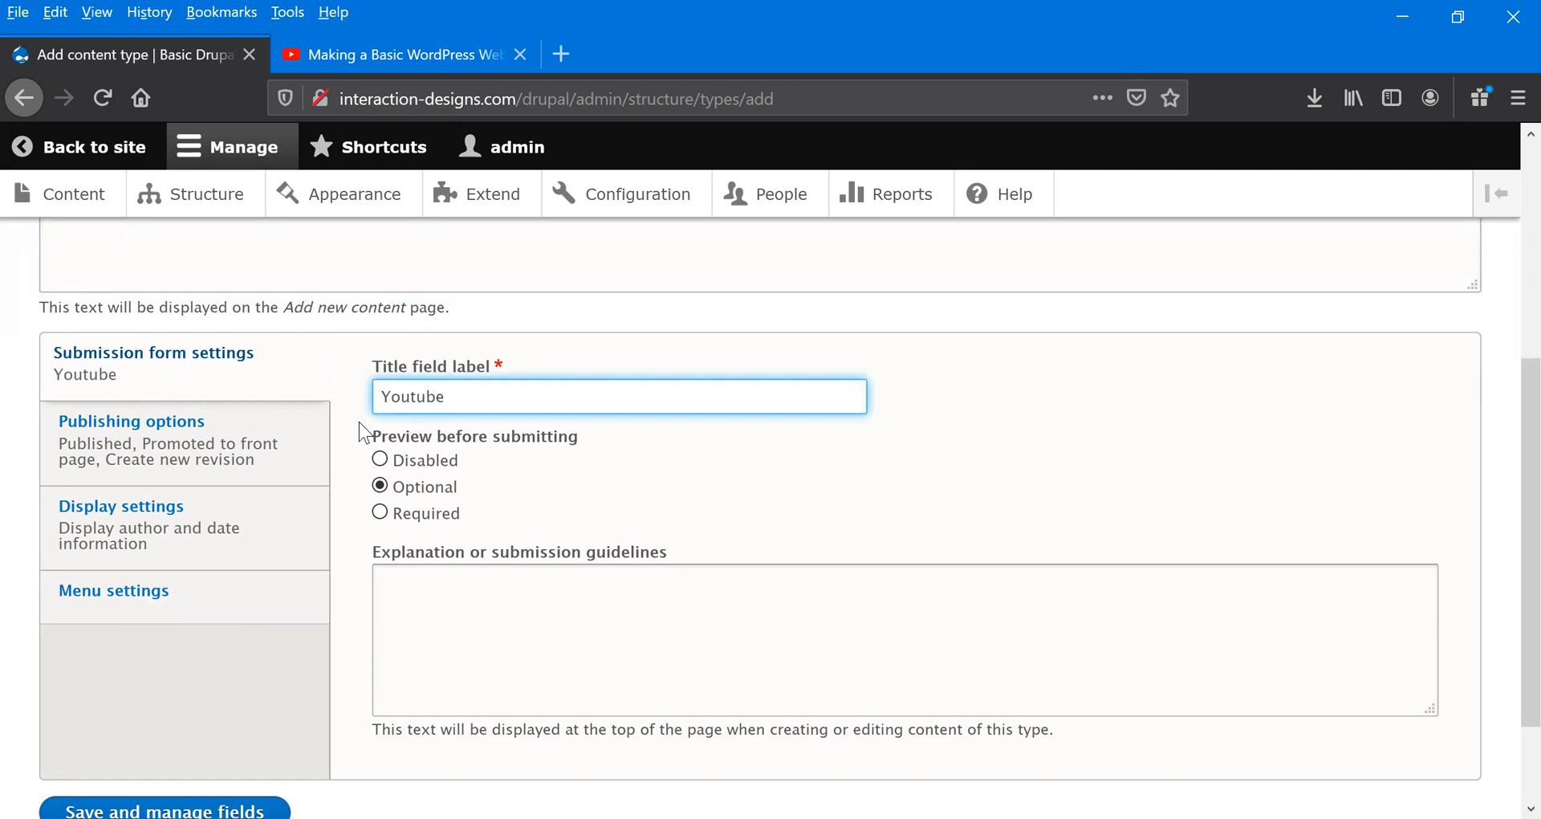
scroll(363, 433, "up", 3)
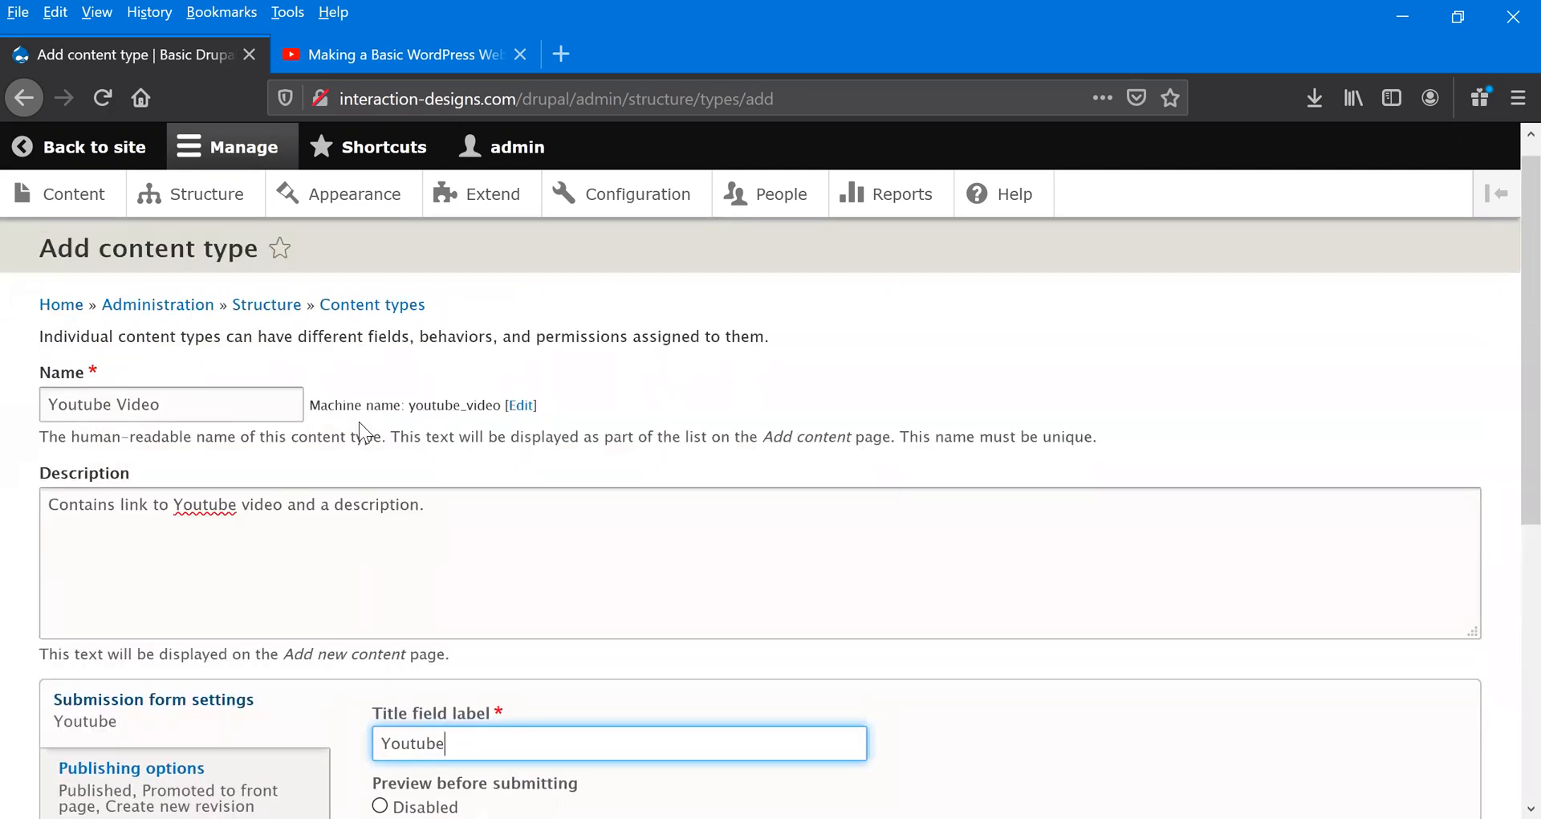
type("Video")
scroll(431, 725, "down", 4)
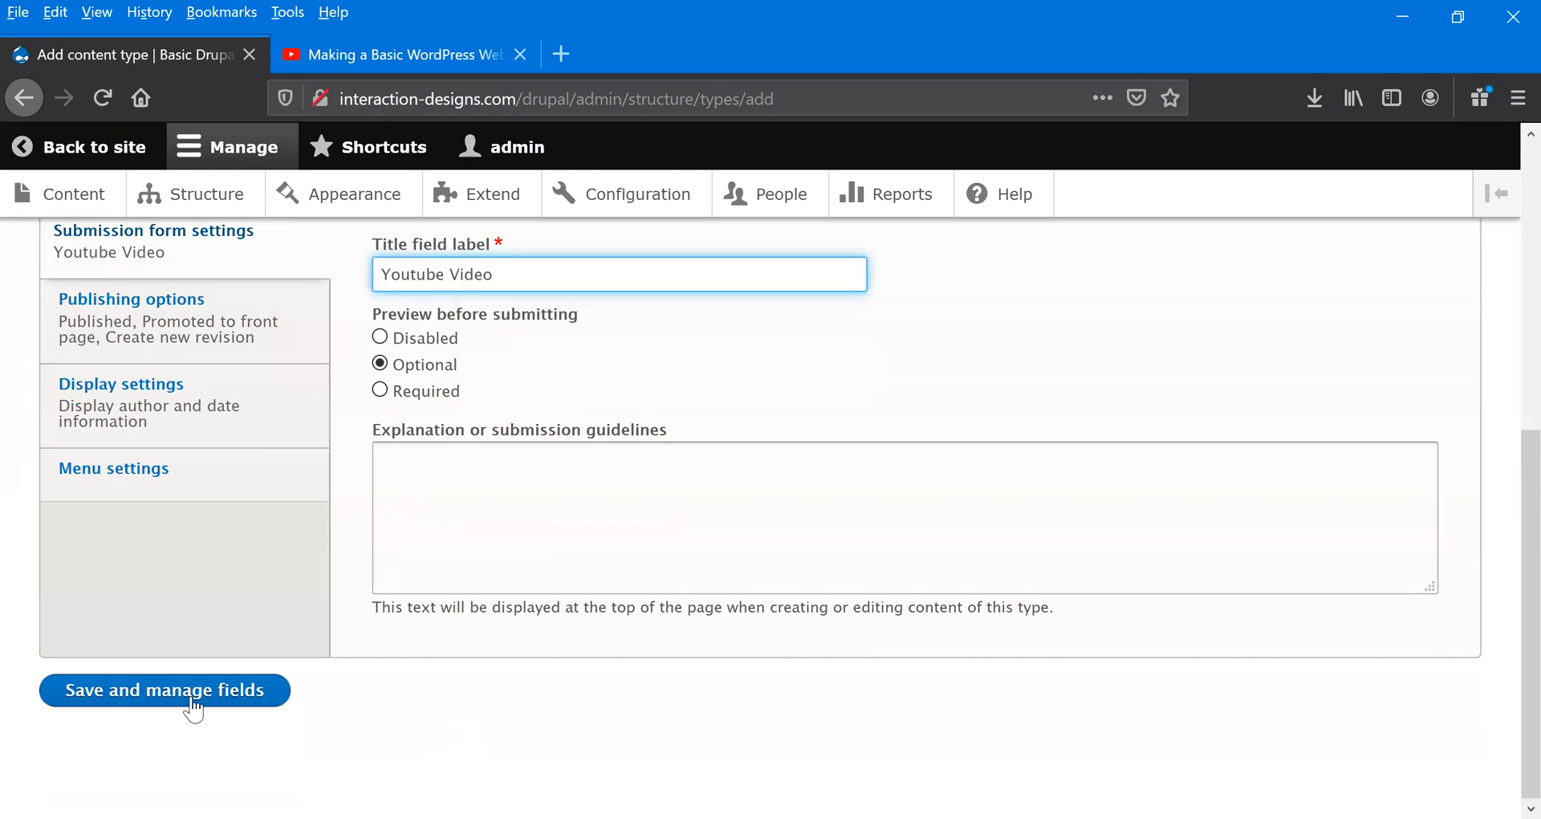
left_click(169, 705)
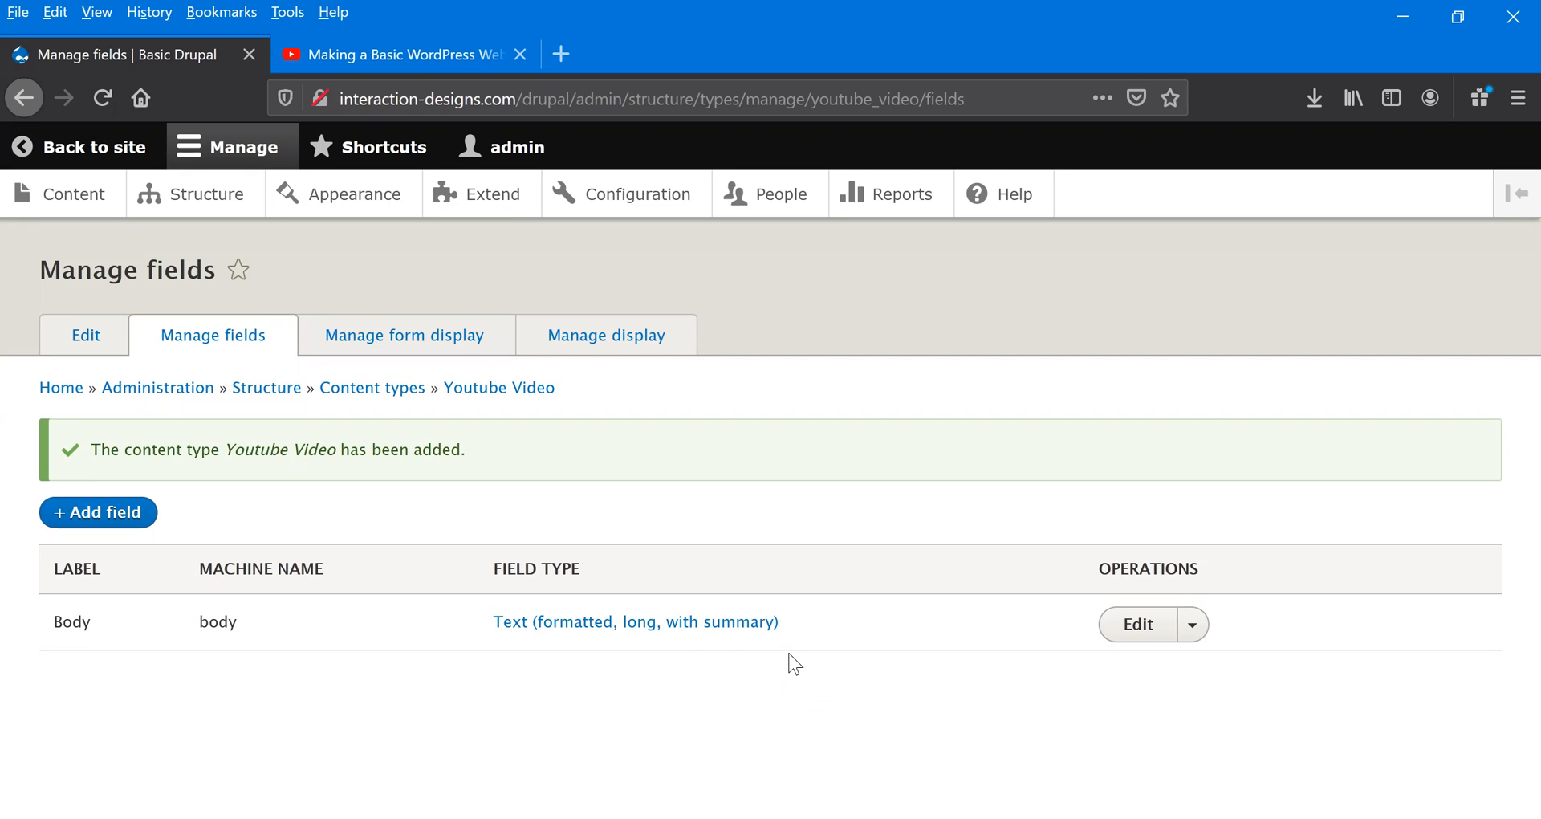
- Delete the default Body field from the Youtube Video content type
left_click(1193, 628)
left_click(1176, 698)
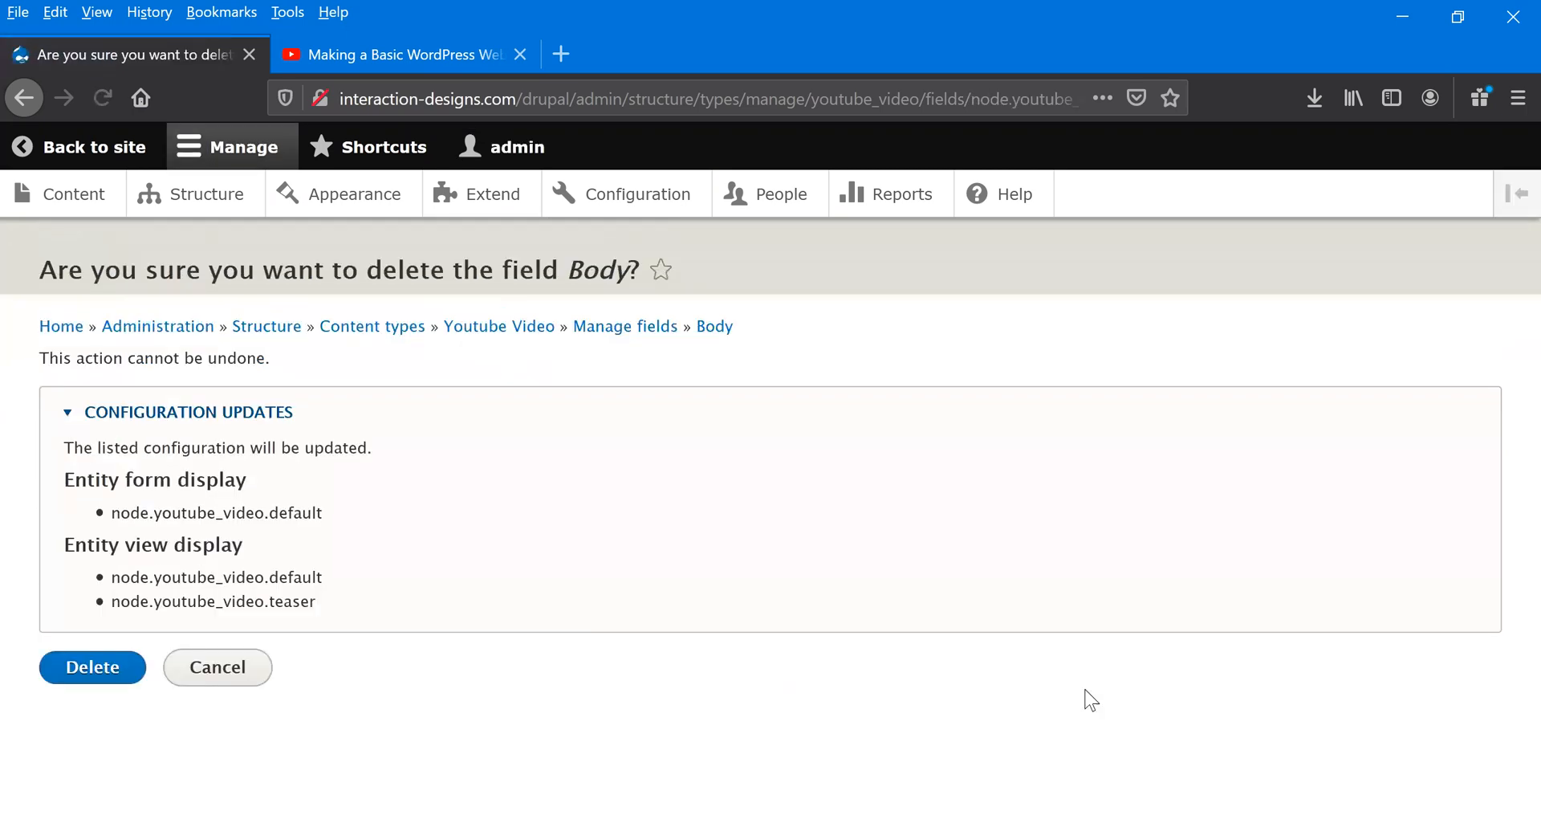
left_click(119, 673)
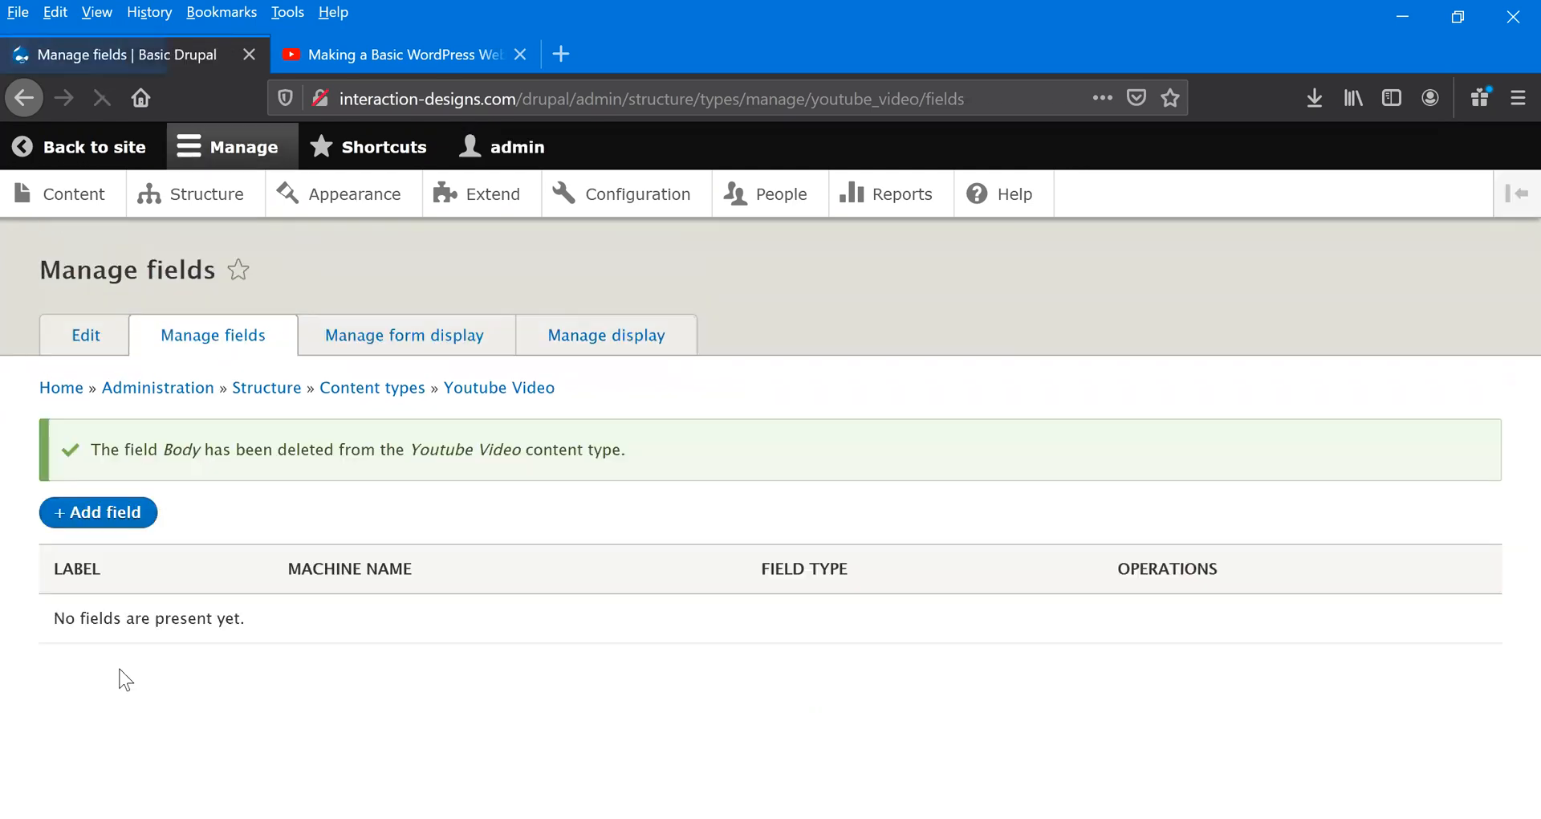
- Start a new field of type Link for the Youtube Video content type
left_click(122, 523)
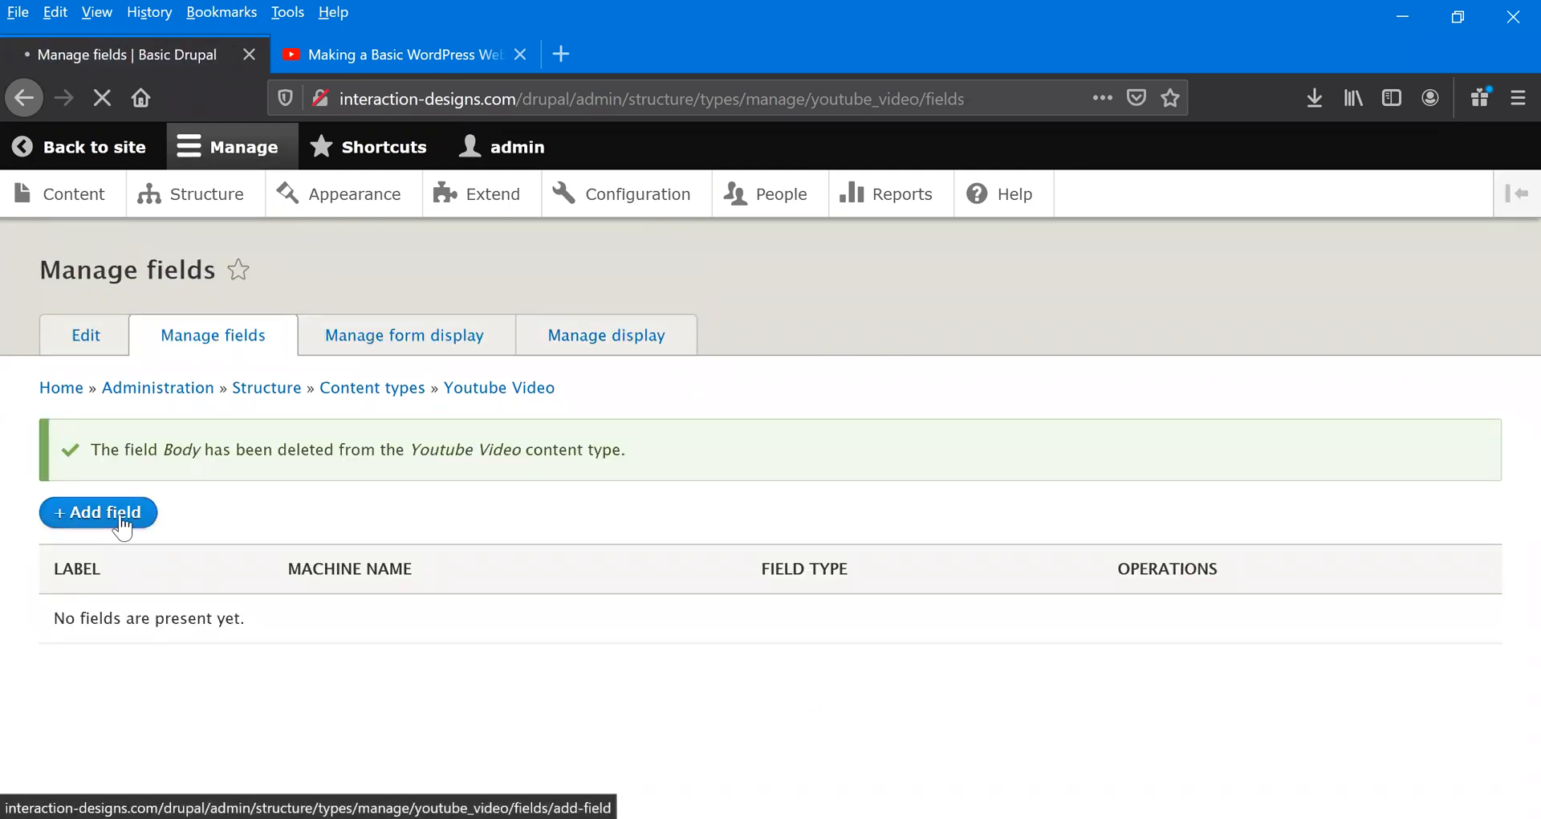
left_click(220, 405)
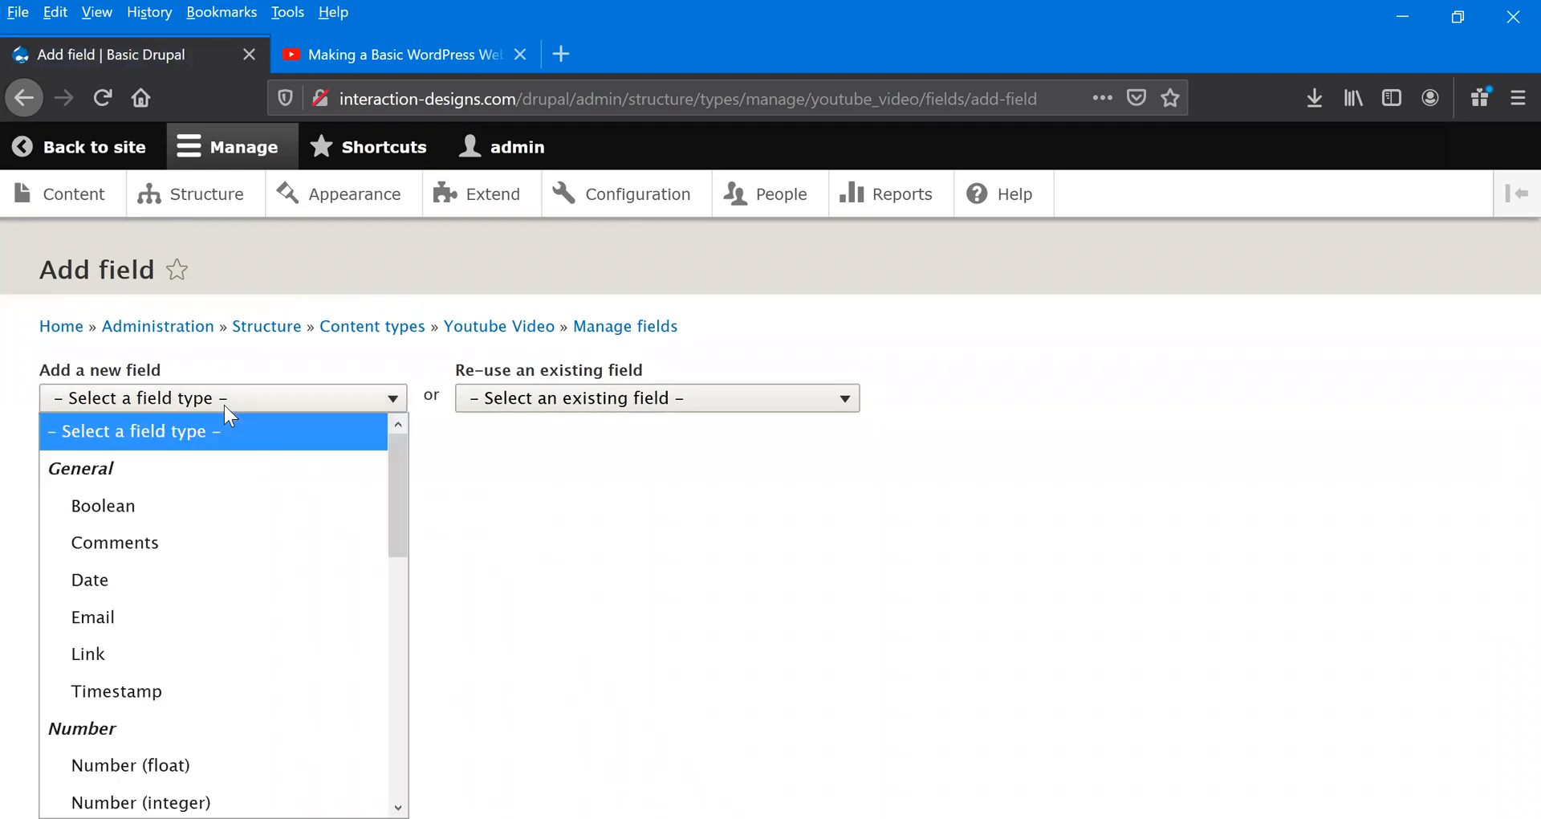
scroll(215, 562, "down", 5)
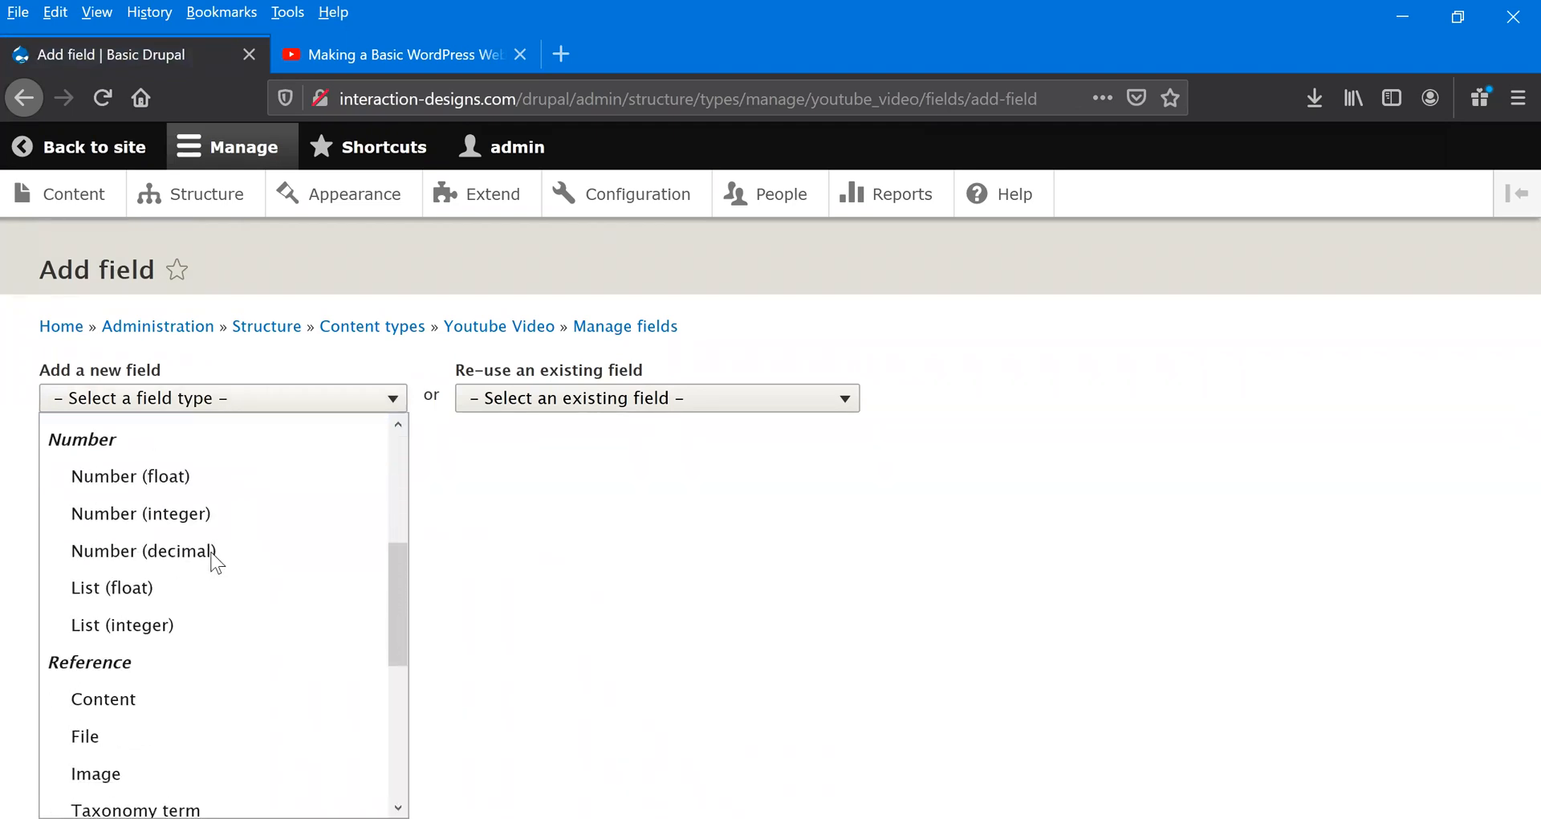
scroll(215, 562, "down", 2)
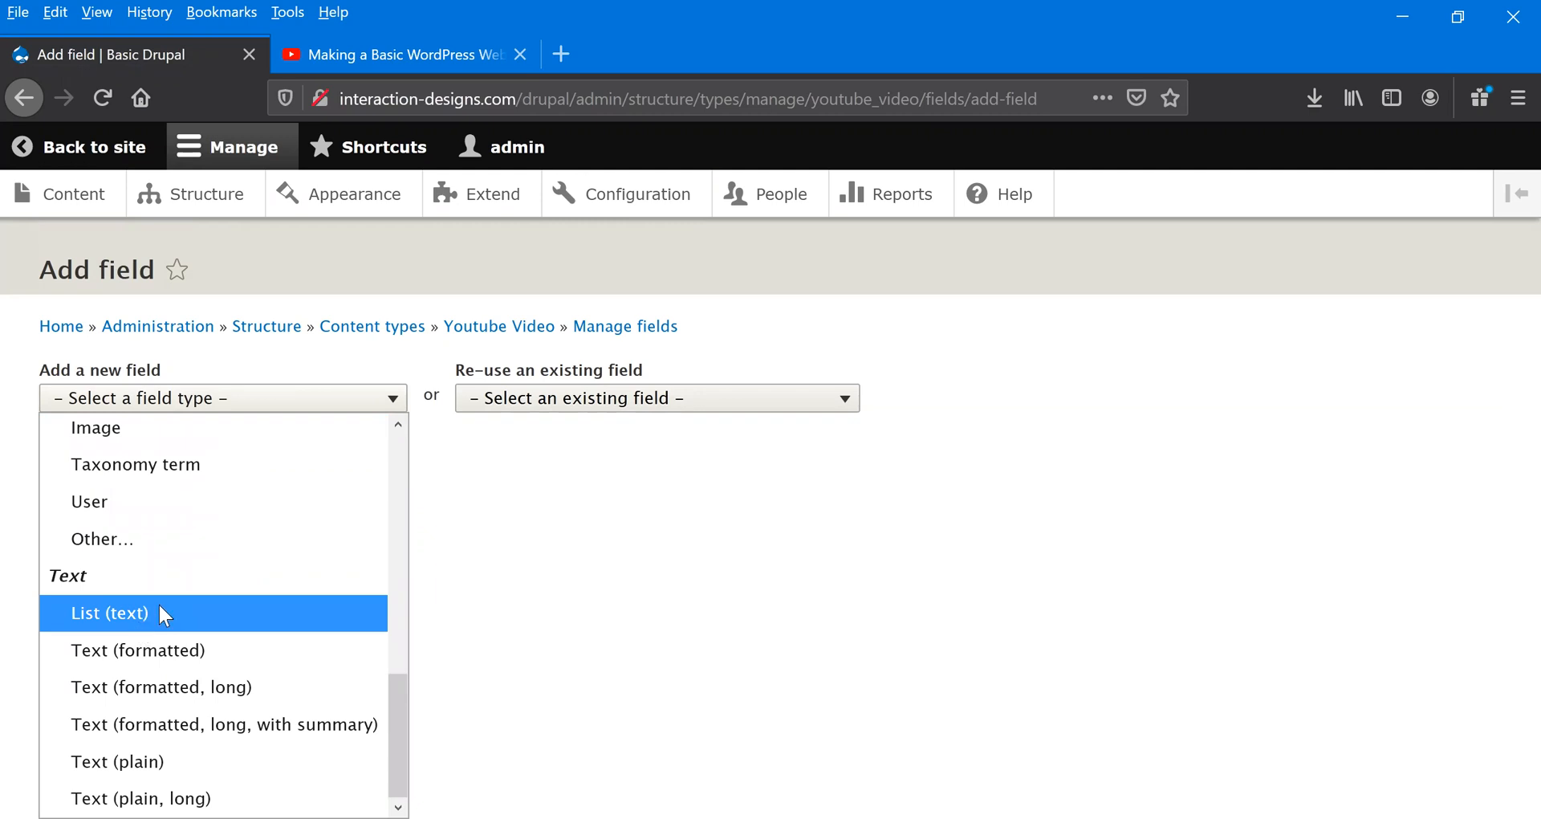
scroll(157, 602, "up", 7)
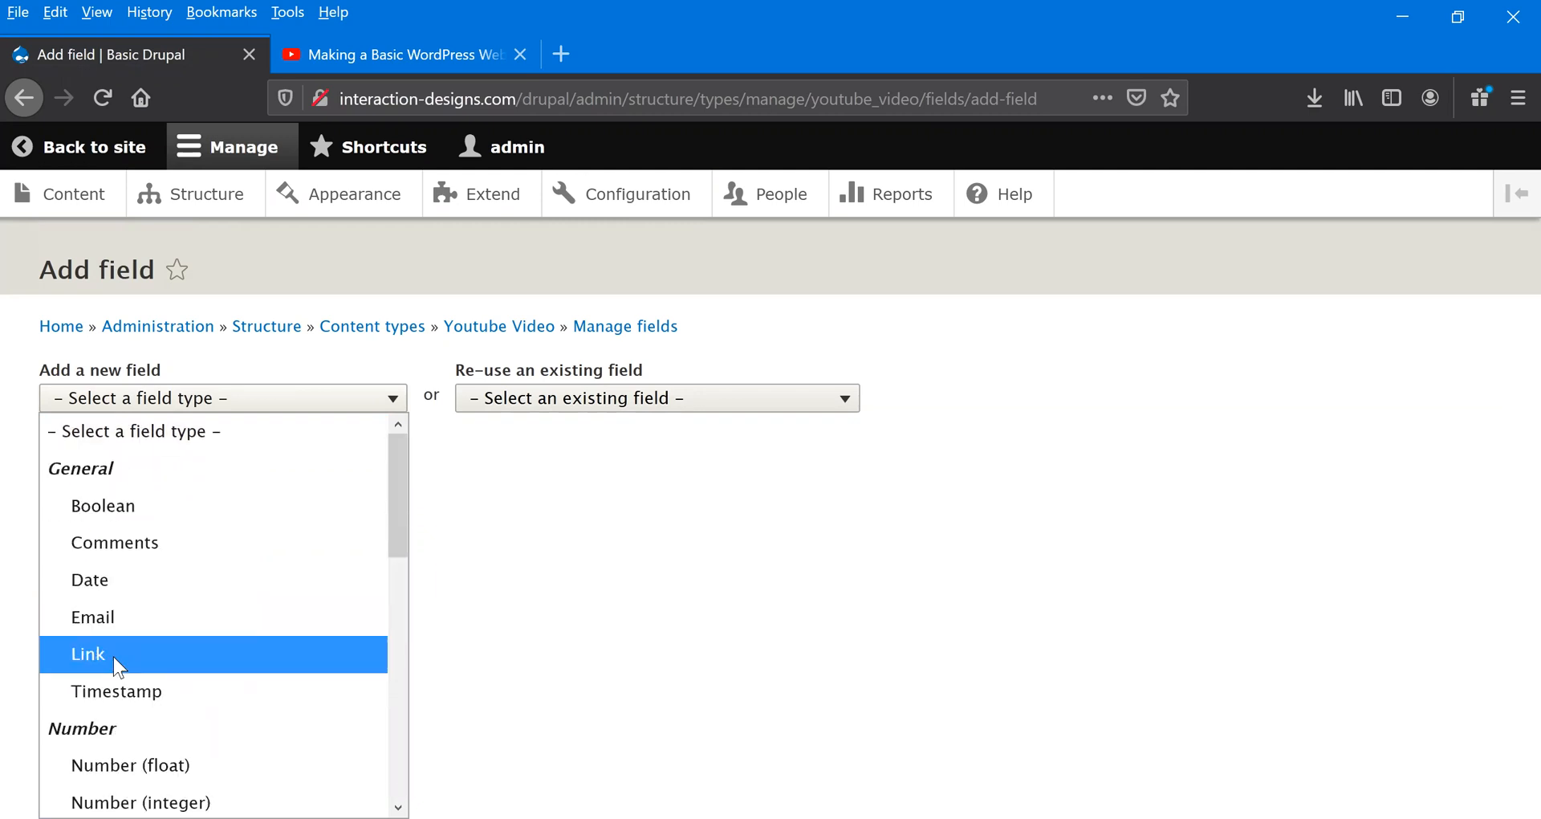
left_click(114, 656)
- Label the new field "Youtube Link" and save its field settings with the allowed number of values limited to 1
left_click(137, 492)
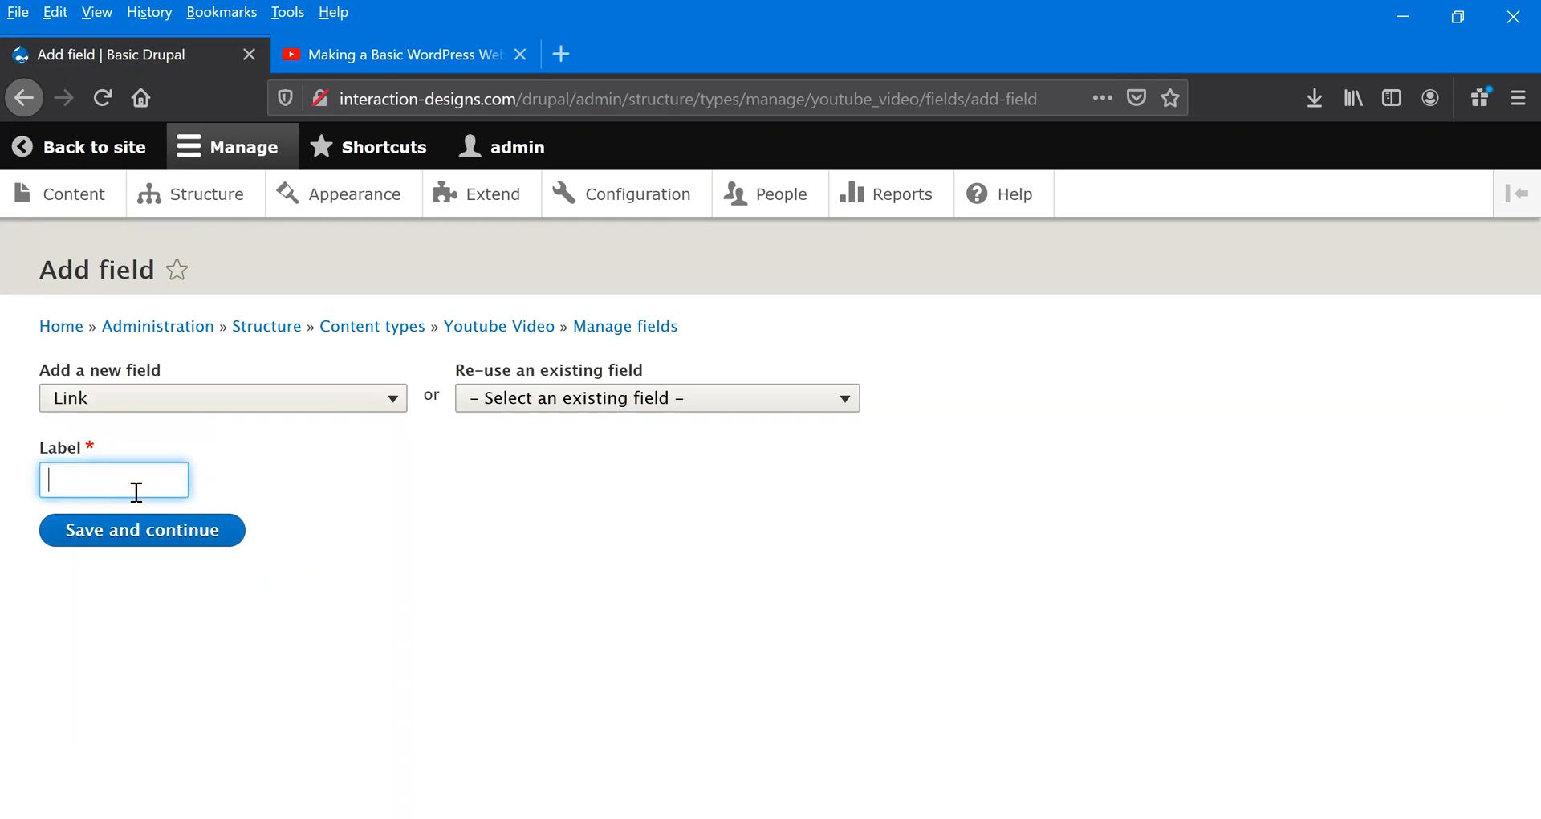
type("Youtub")
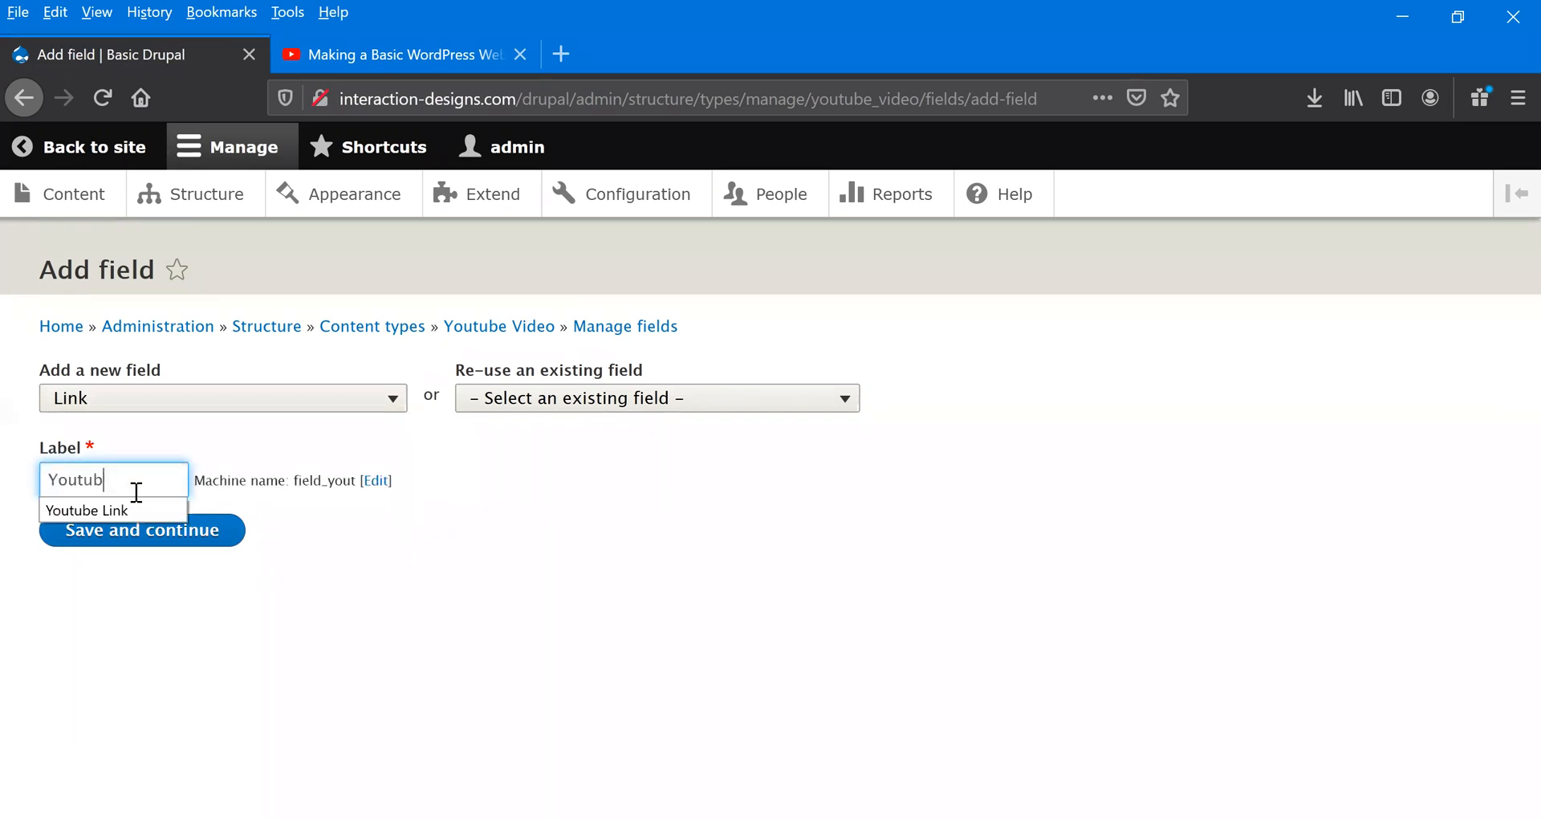
type("e Link")
key("Escape")
left_click(177, 548)
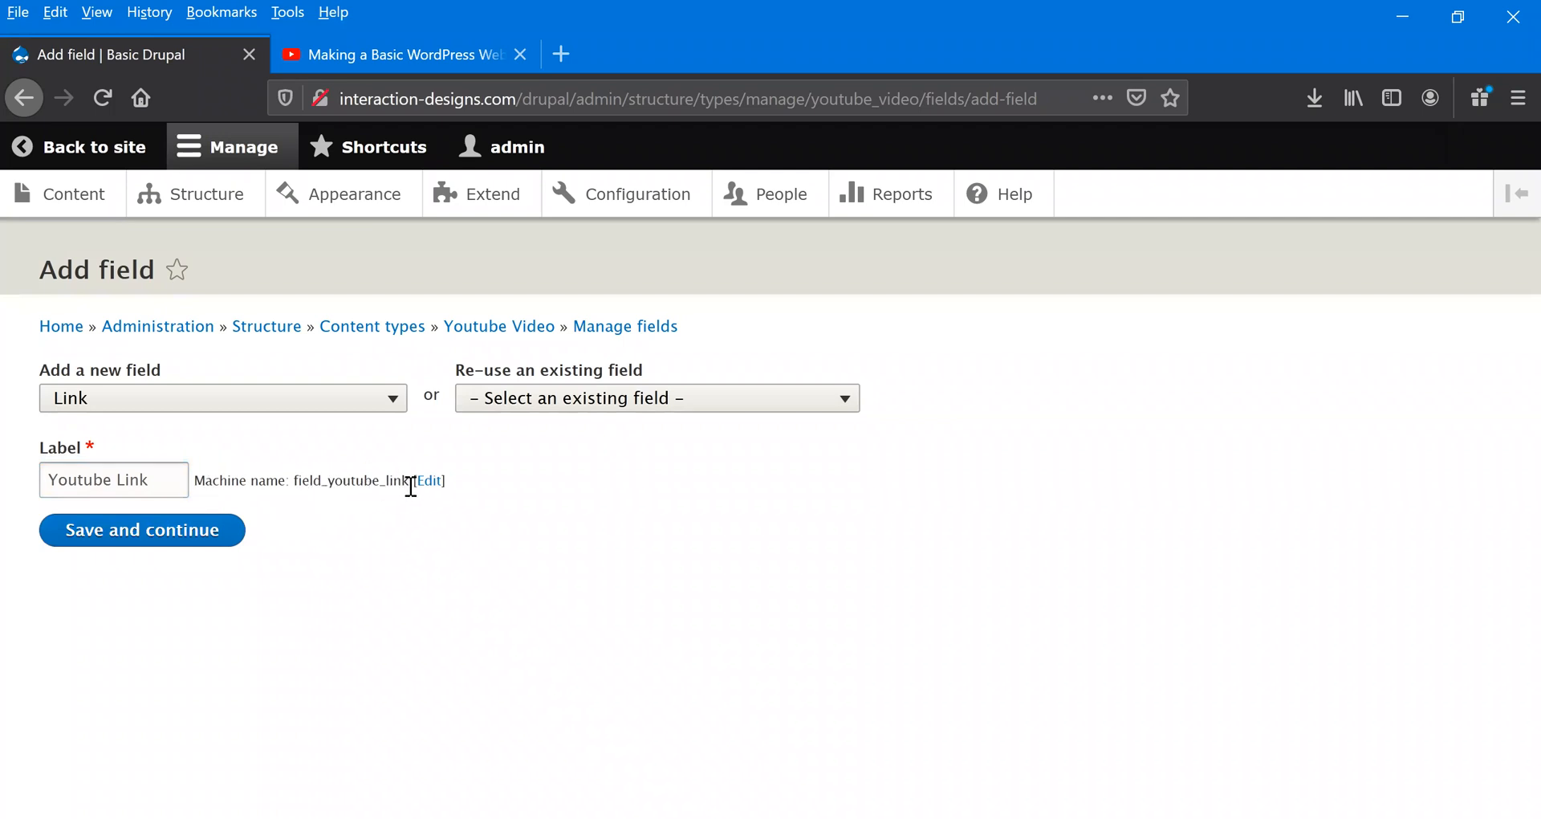
left_click(190, 540)
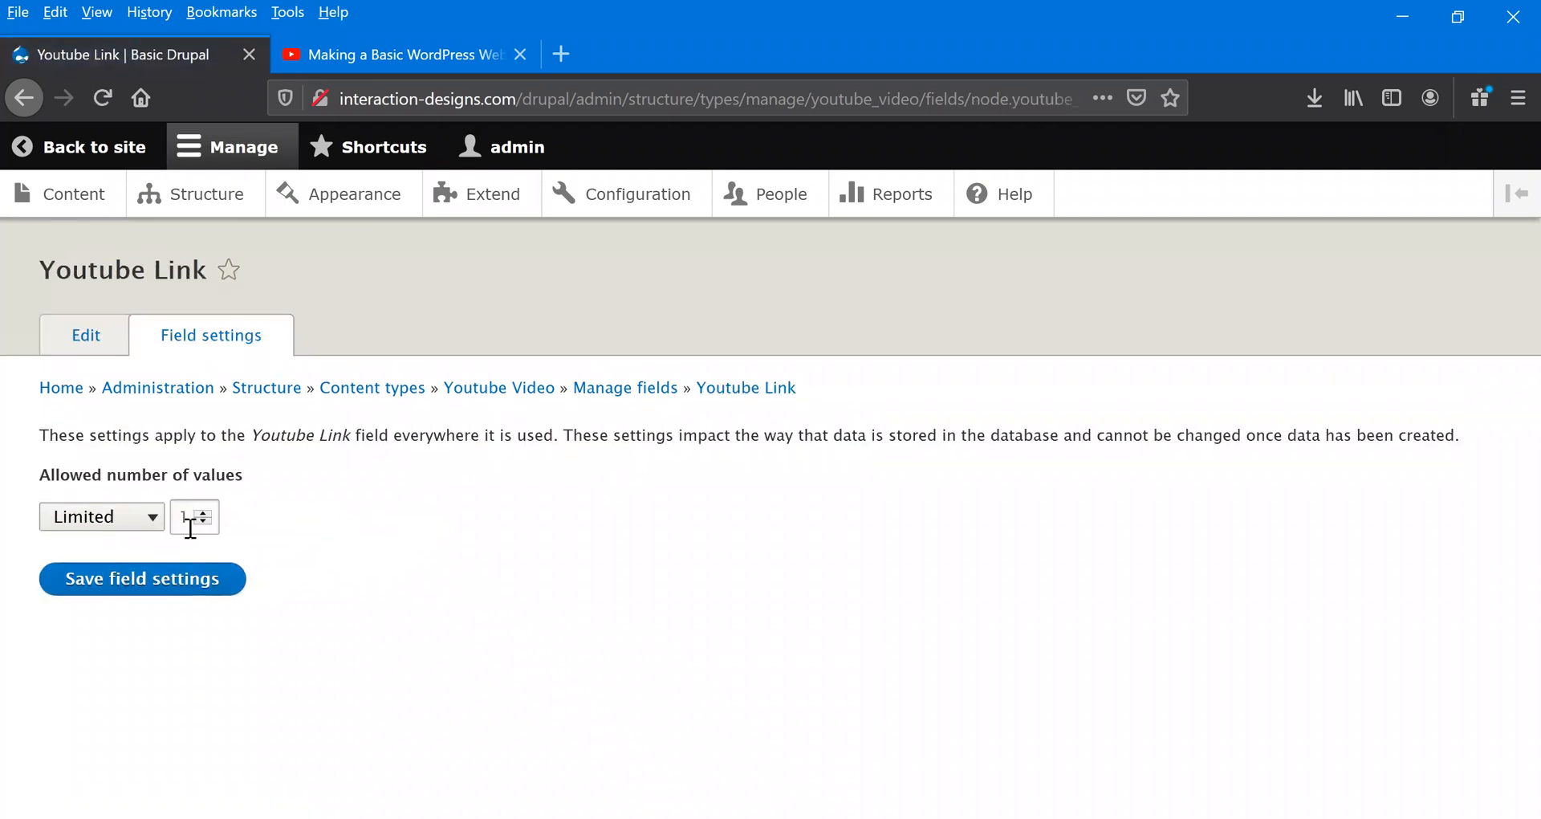
left_click(167, 579)
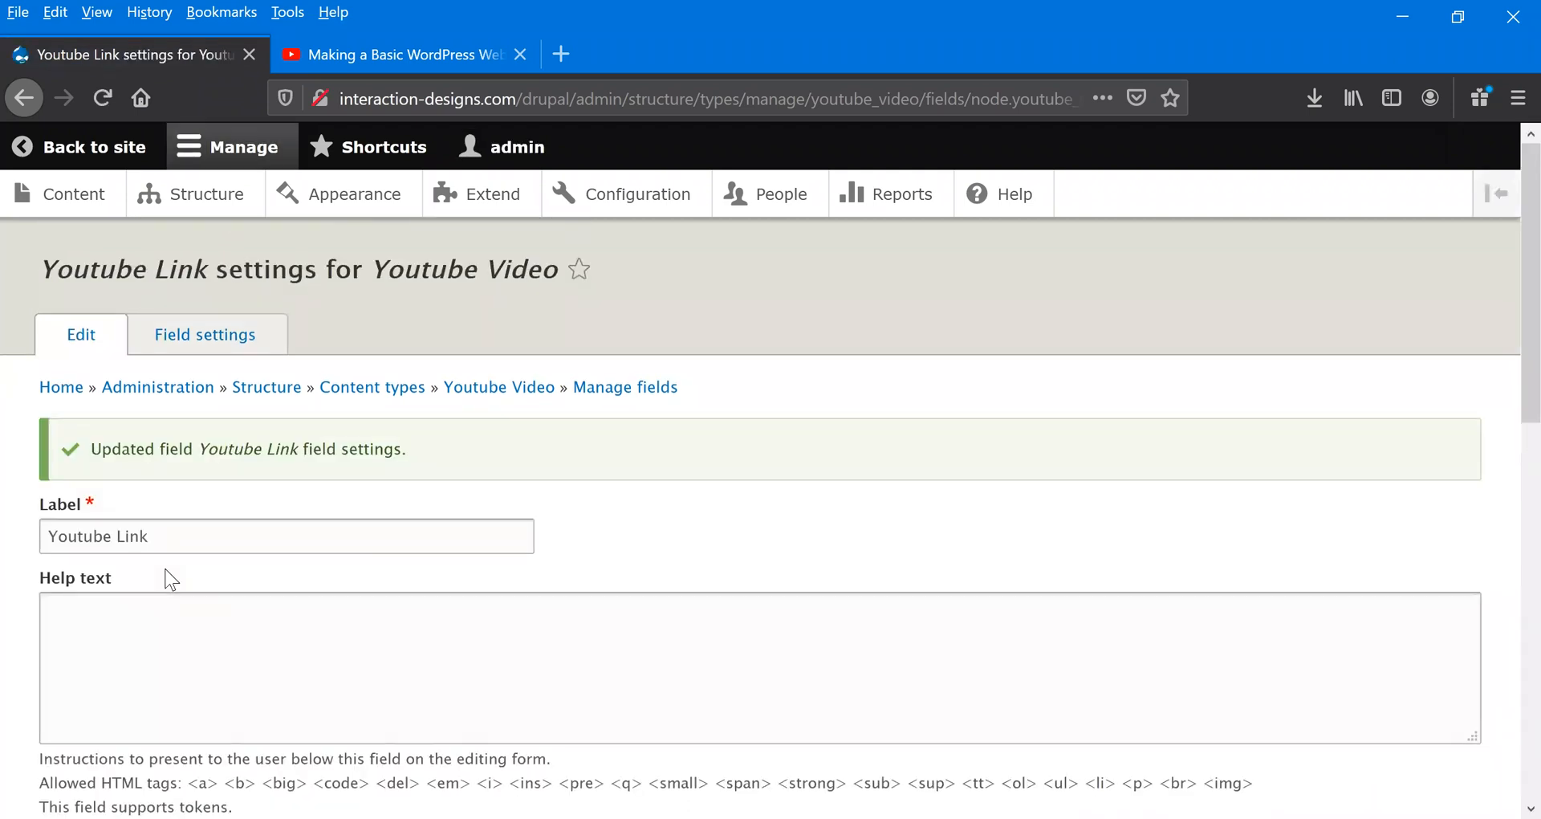
- Set the Youtube Link field's help text to "Enter link to Youtube video"
scroll(166, 578, "down", 2)
left_click(213, 481)
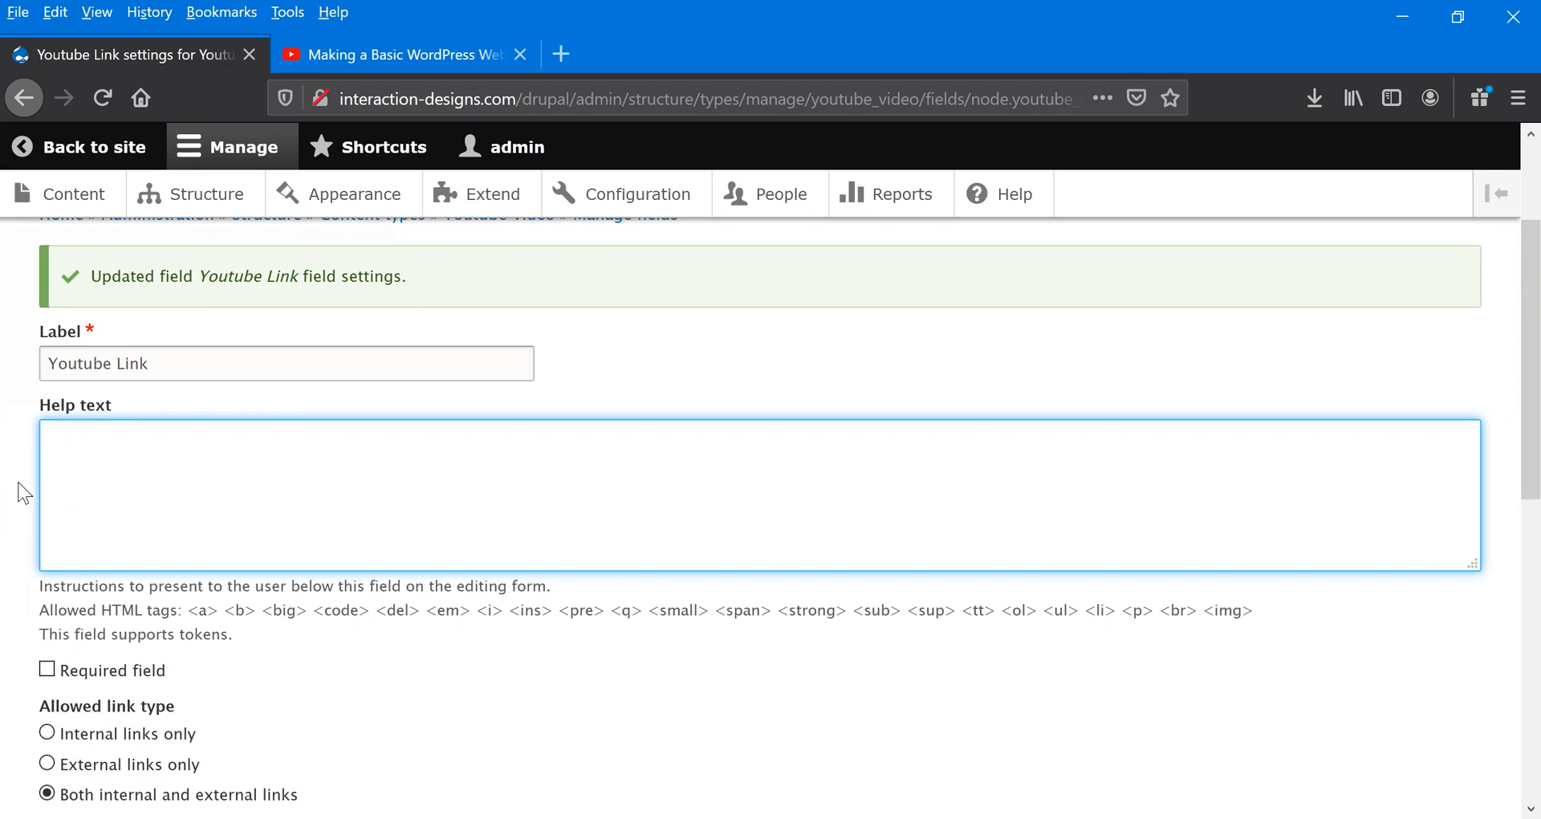
type("Enter youtube video")
key("BackSpace")
key("BackSpace")
key("BackSpace")
key("BackSpace")
key("BackSpace")
key("BackSpace")
key("BackSpace")
key("BackSpace")
key("BackSpace")
key("BackSpace")
key("BackSpace")
key("BackSpace")
key("BackSpace")
key("BackSpace")
type("link to Youtube ")
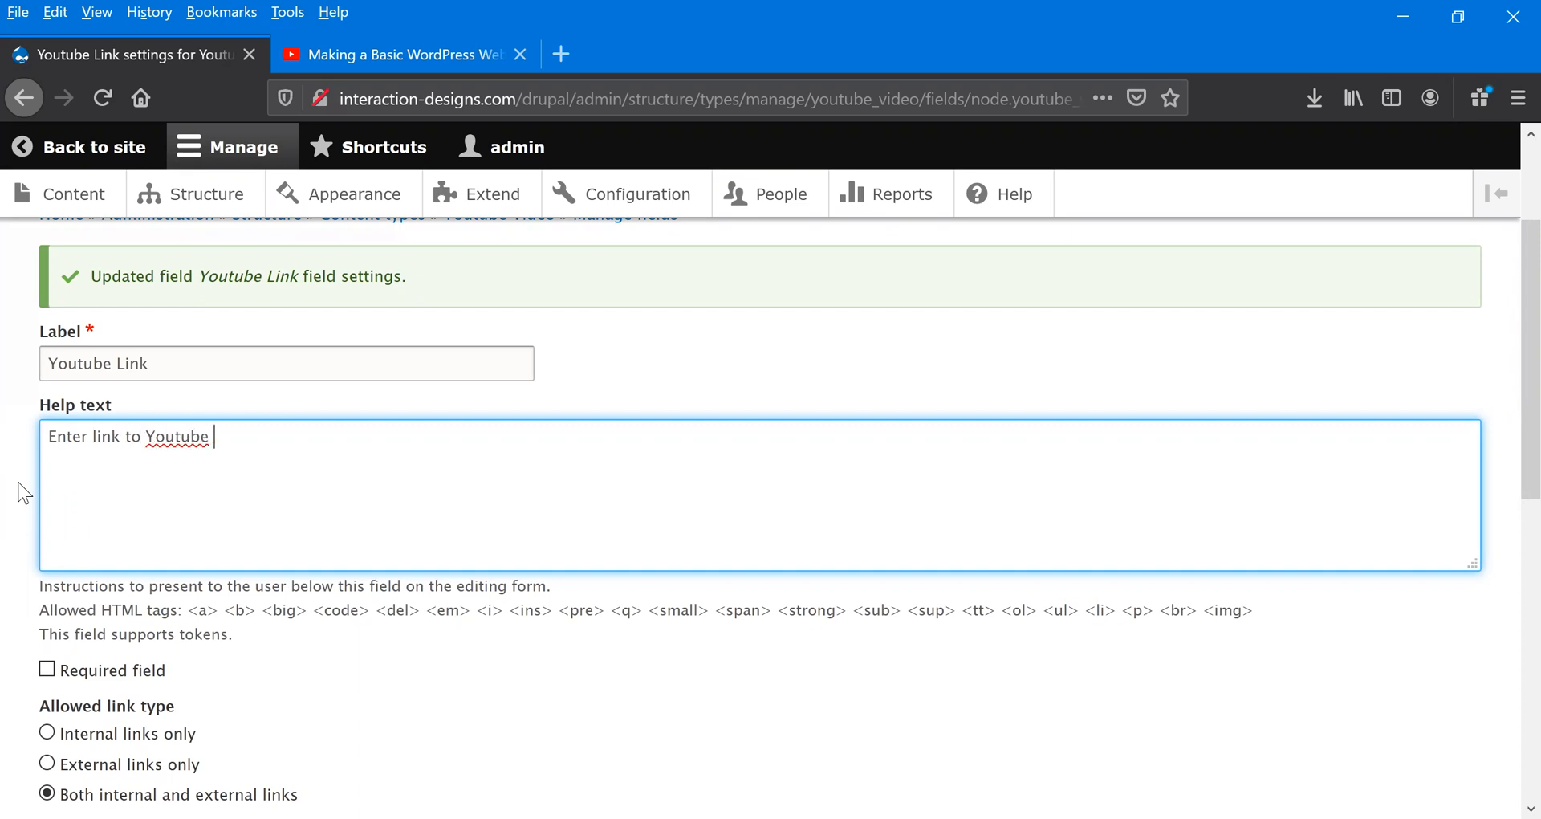
type("video")
- Make the Youtube Link field required
scroll(28, 517, "down", 4)
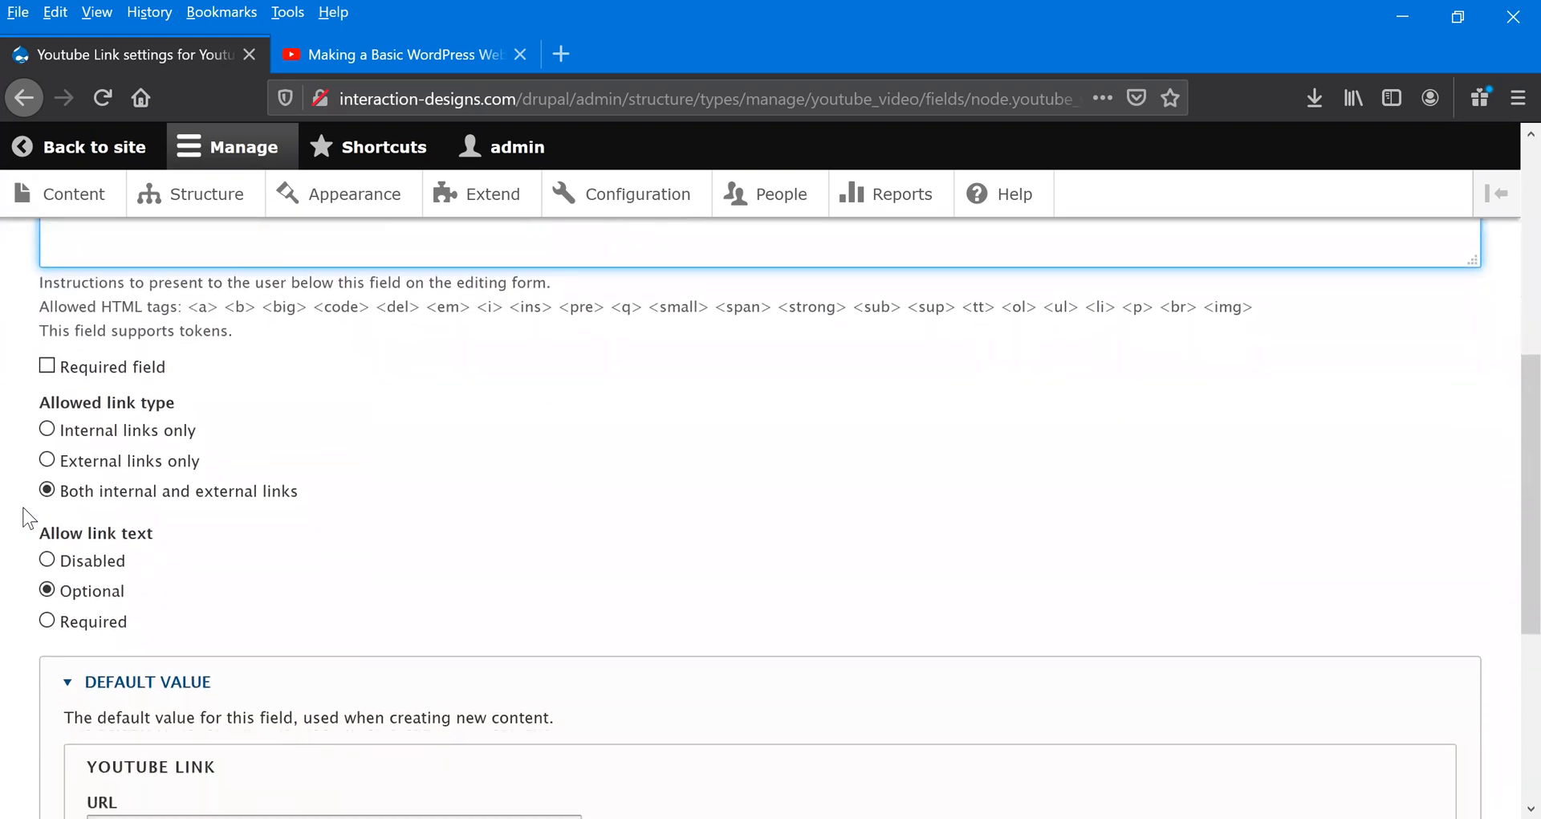
scroll(28, 518, "up", 2)
left_click(50, 520)
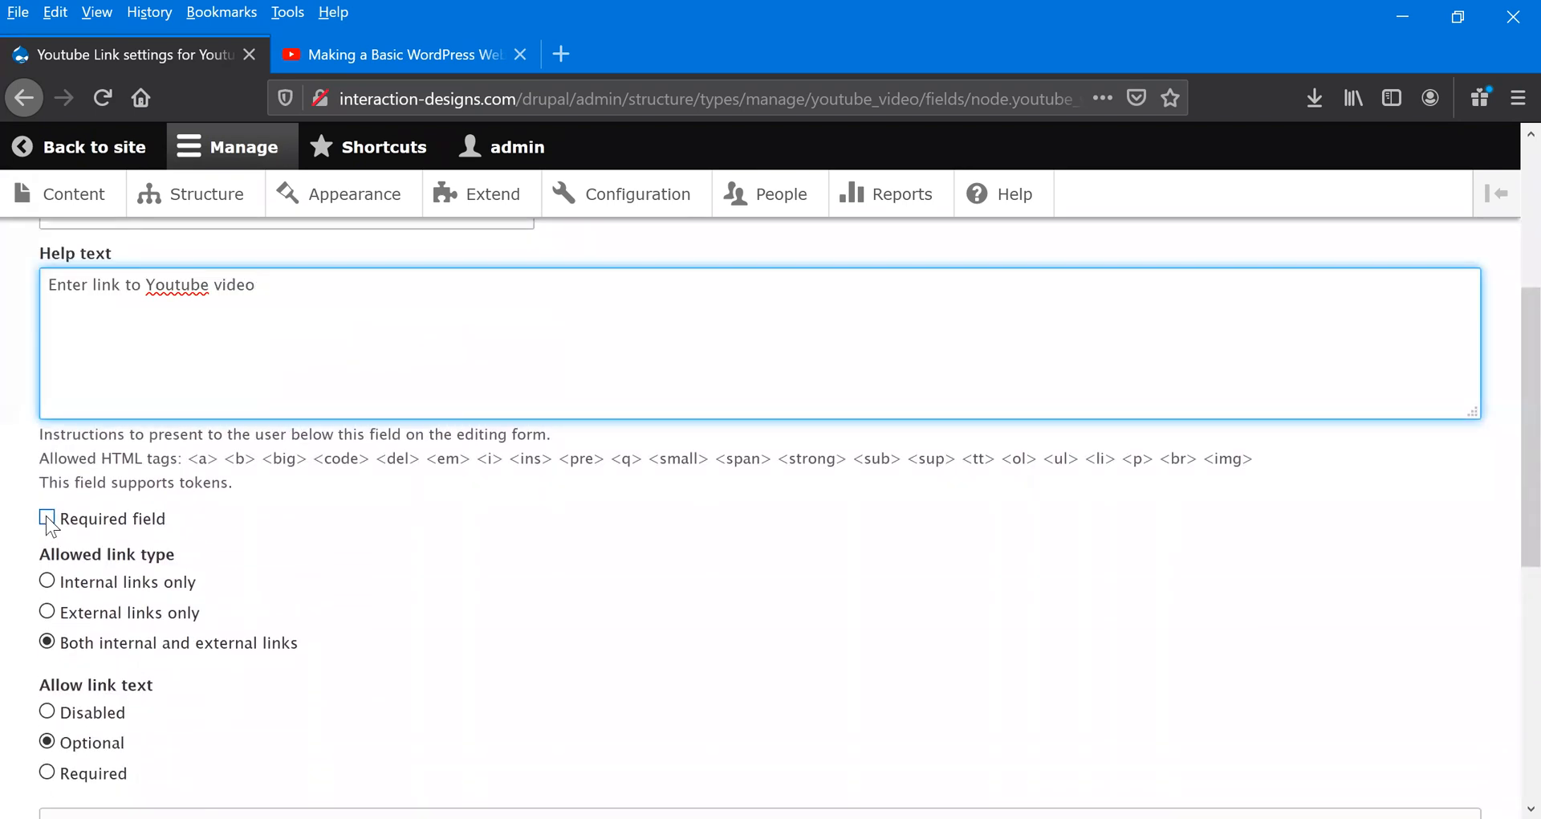
scroll(20, 480, "up", 3)
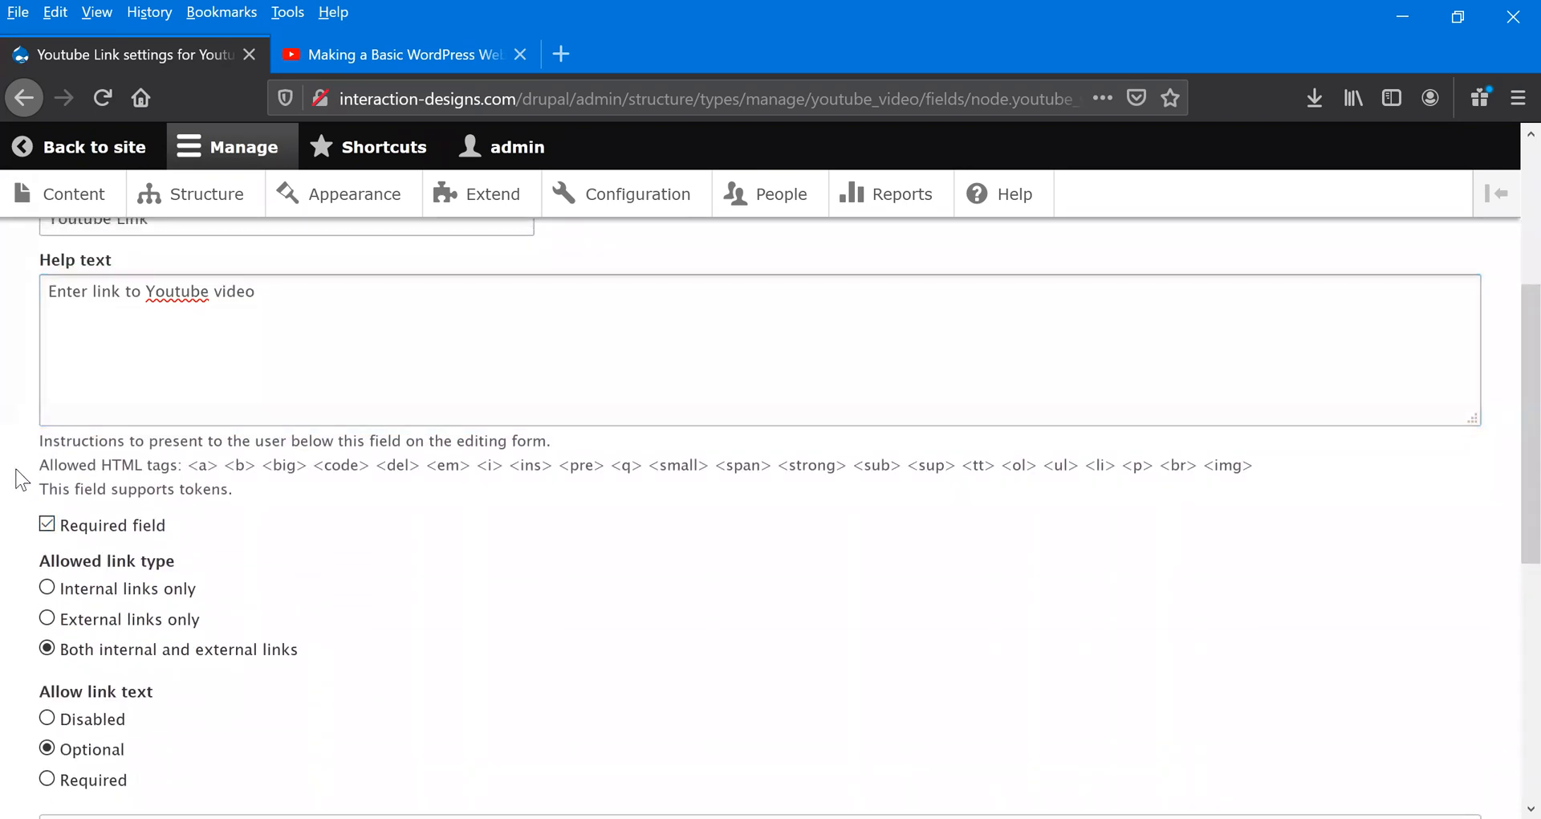
scroll(20, 480, "down", 3)
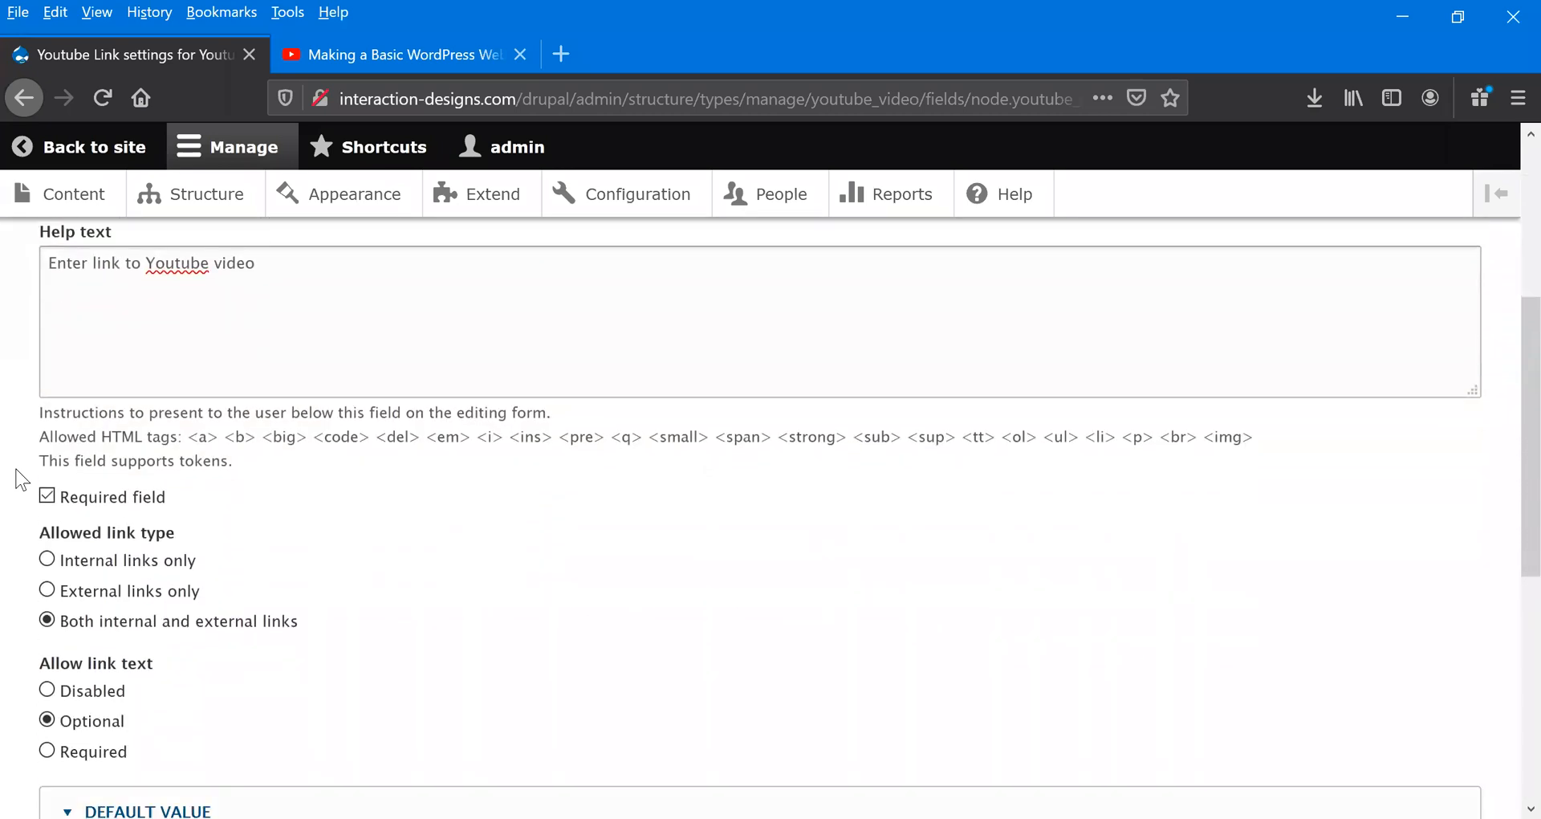
scroll(22, 480, "down", 3)
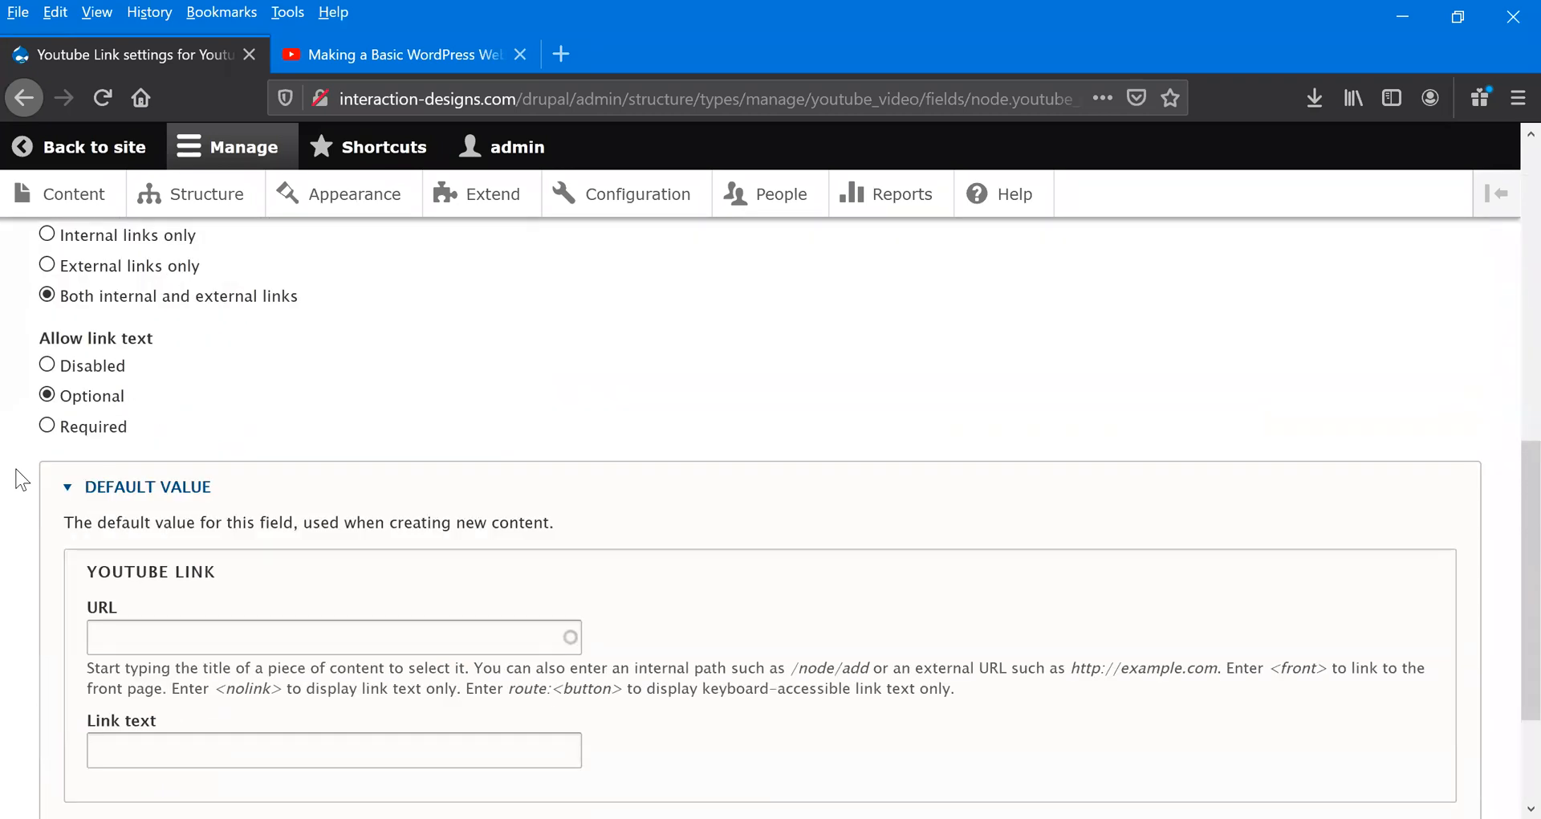
scroll(21, 480, "down", 2)
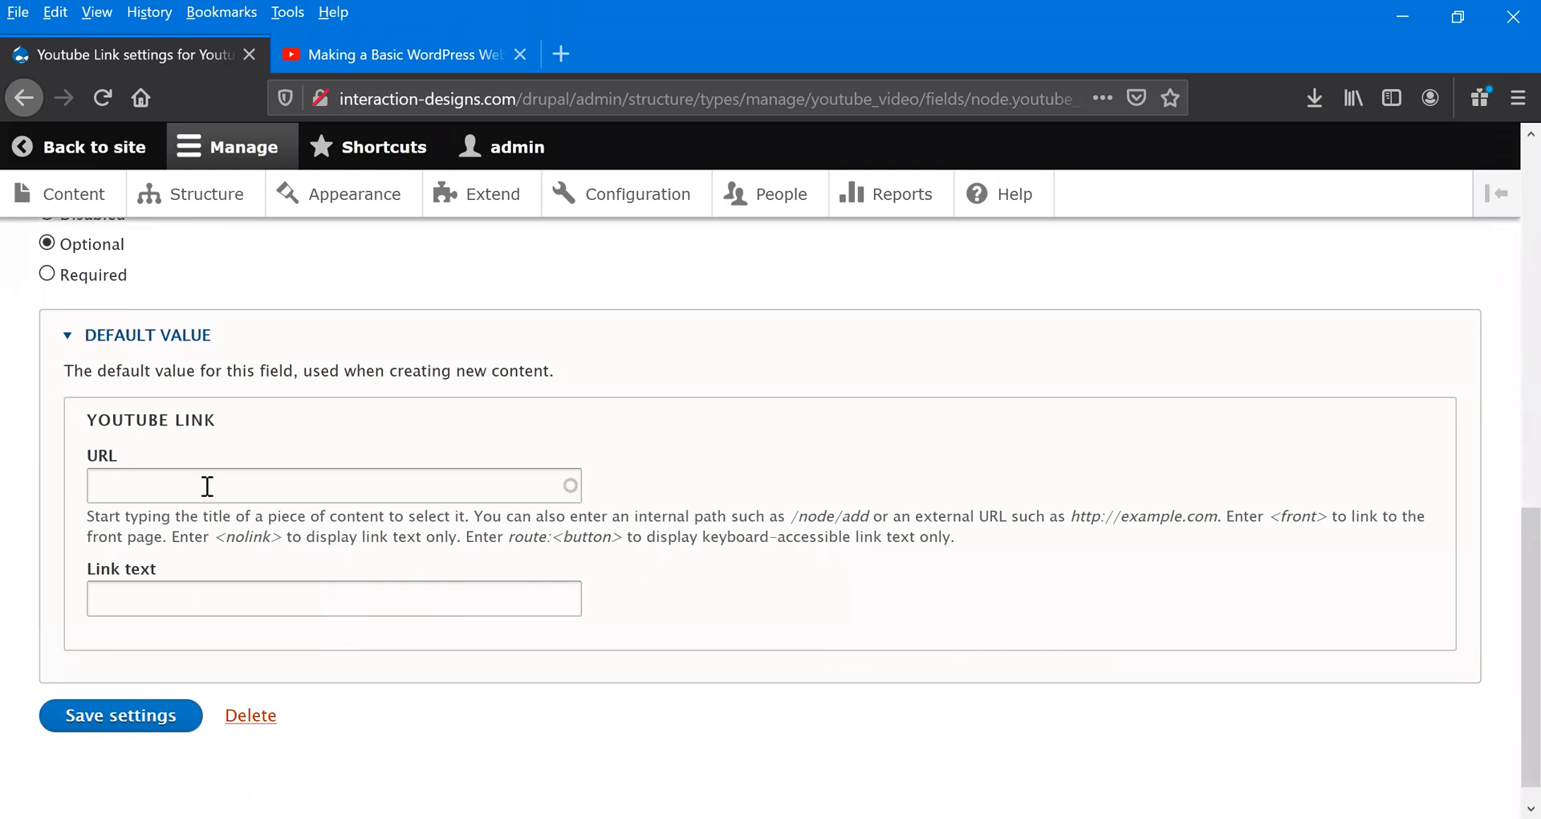
left_click(208, 486)
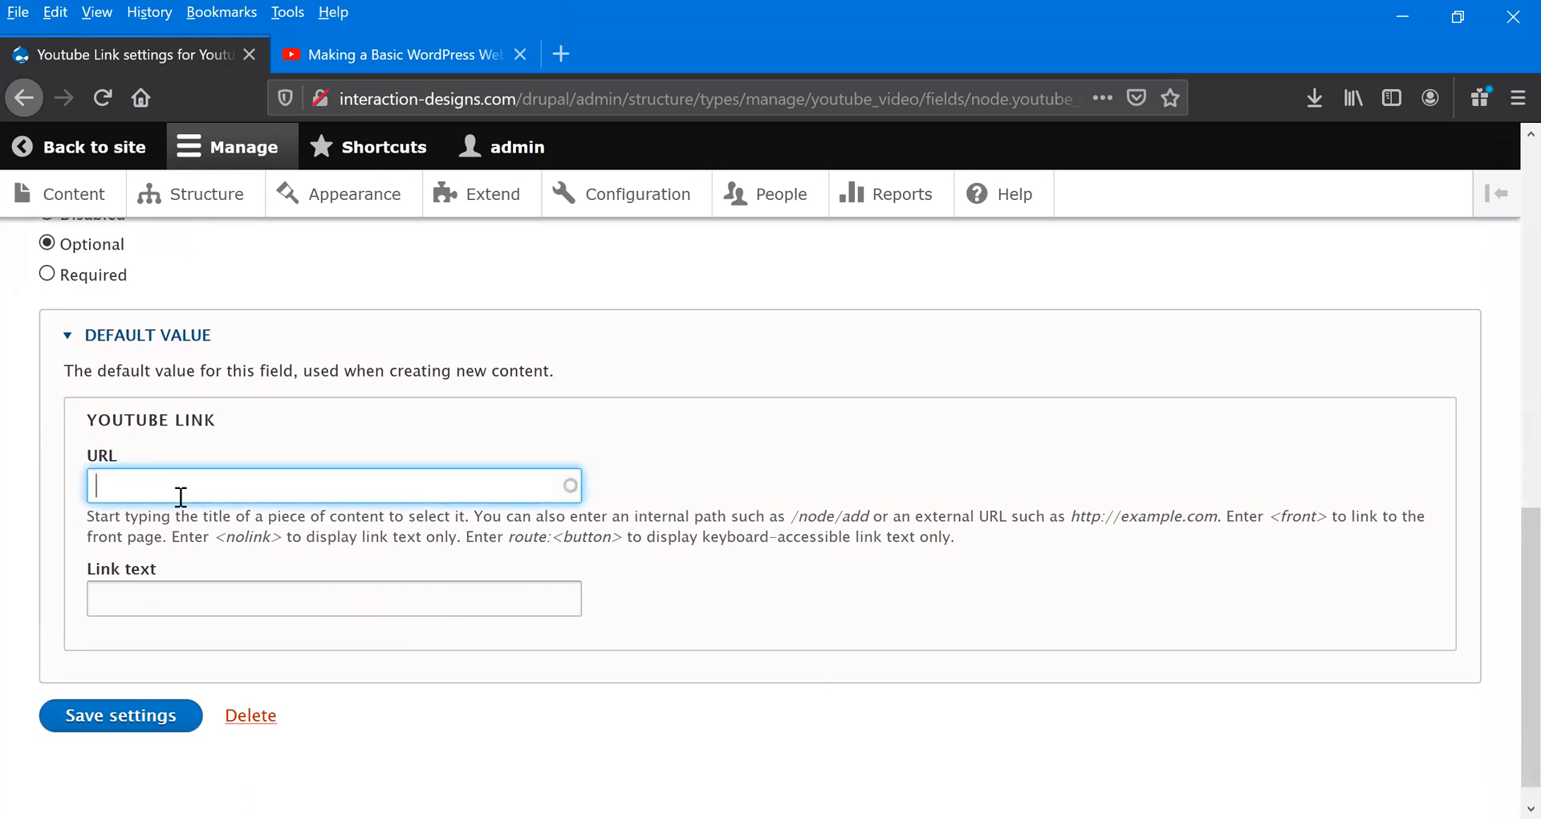
type("john doe")
key("BackSpace")
key("BackSpace")
key("BackSpace")
key("BackSpace")
key("BackSpace")
key("BackSpace")
key("BackSpace")
key("BackSpace")
left_click(62, 570)
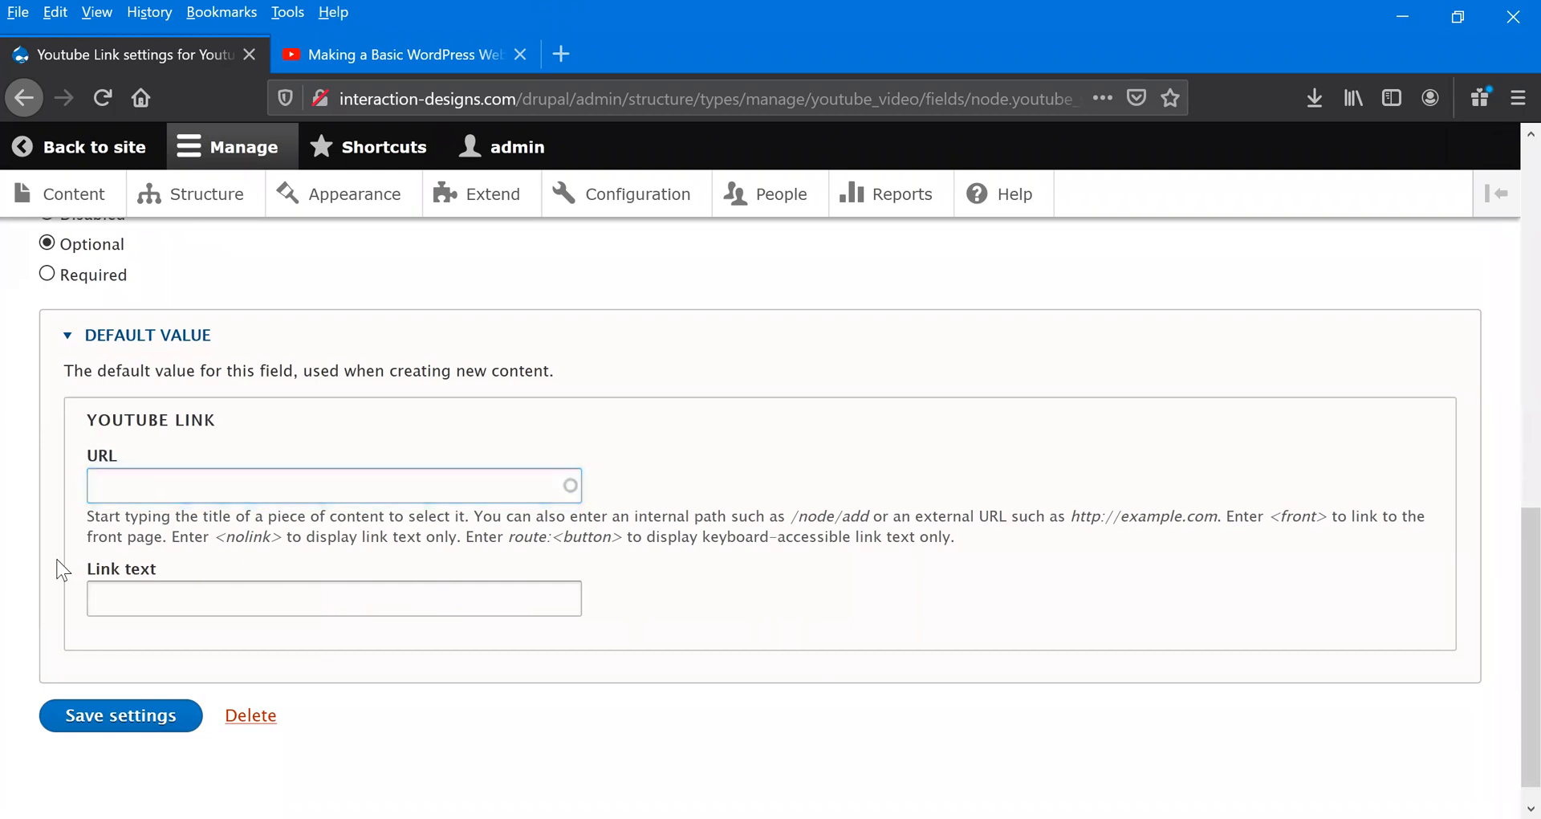
- Save the Youtube Link settings and start another field of type Text (plain, long)
left_click(132, 720)
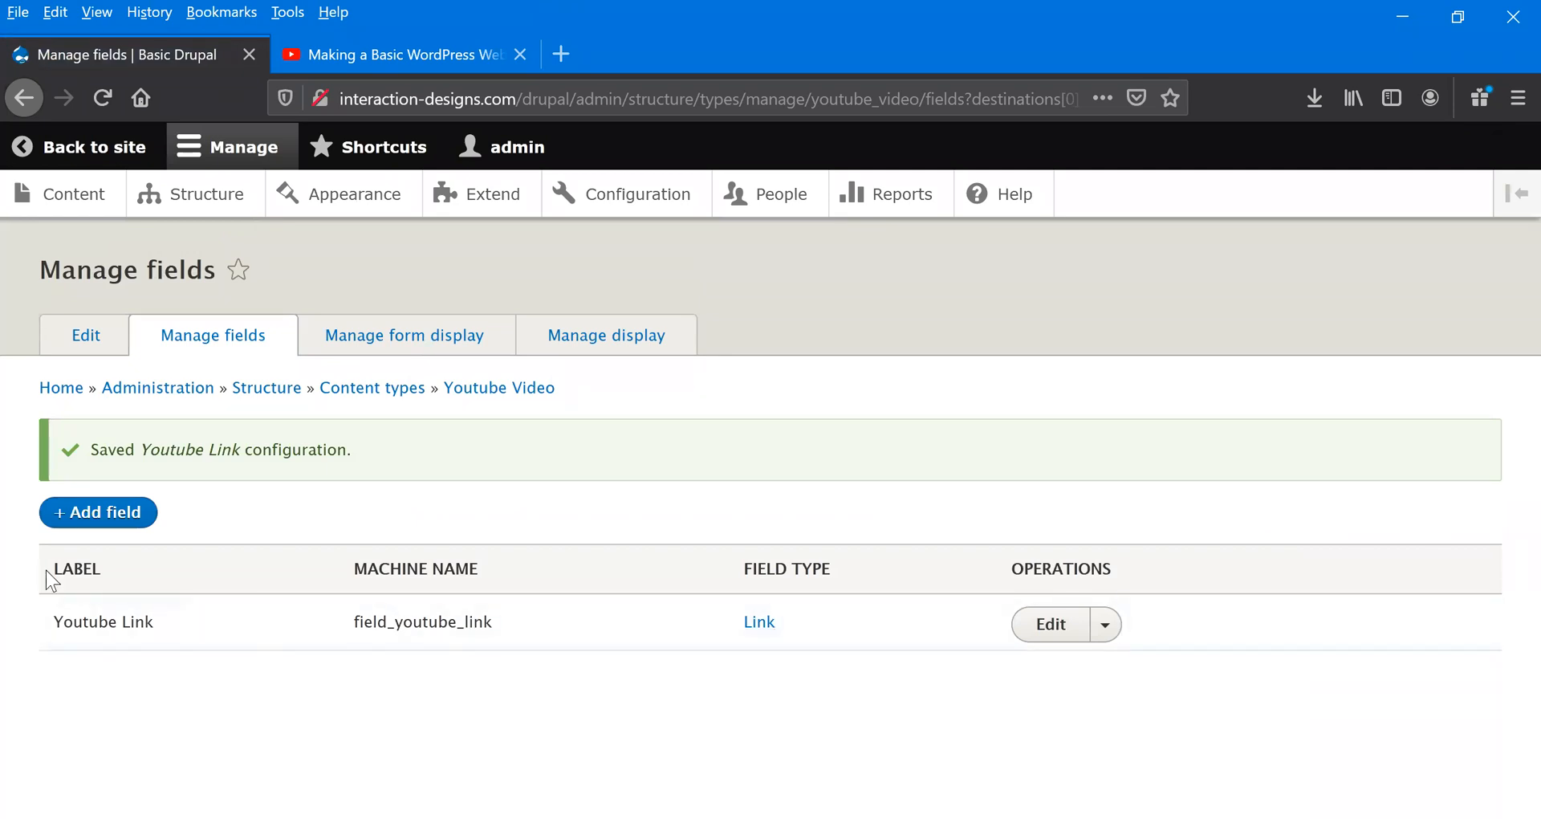
left_click(124, 515)
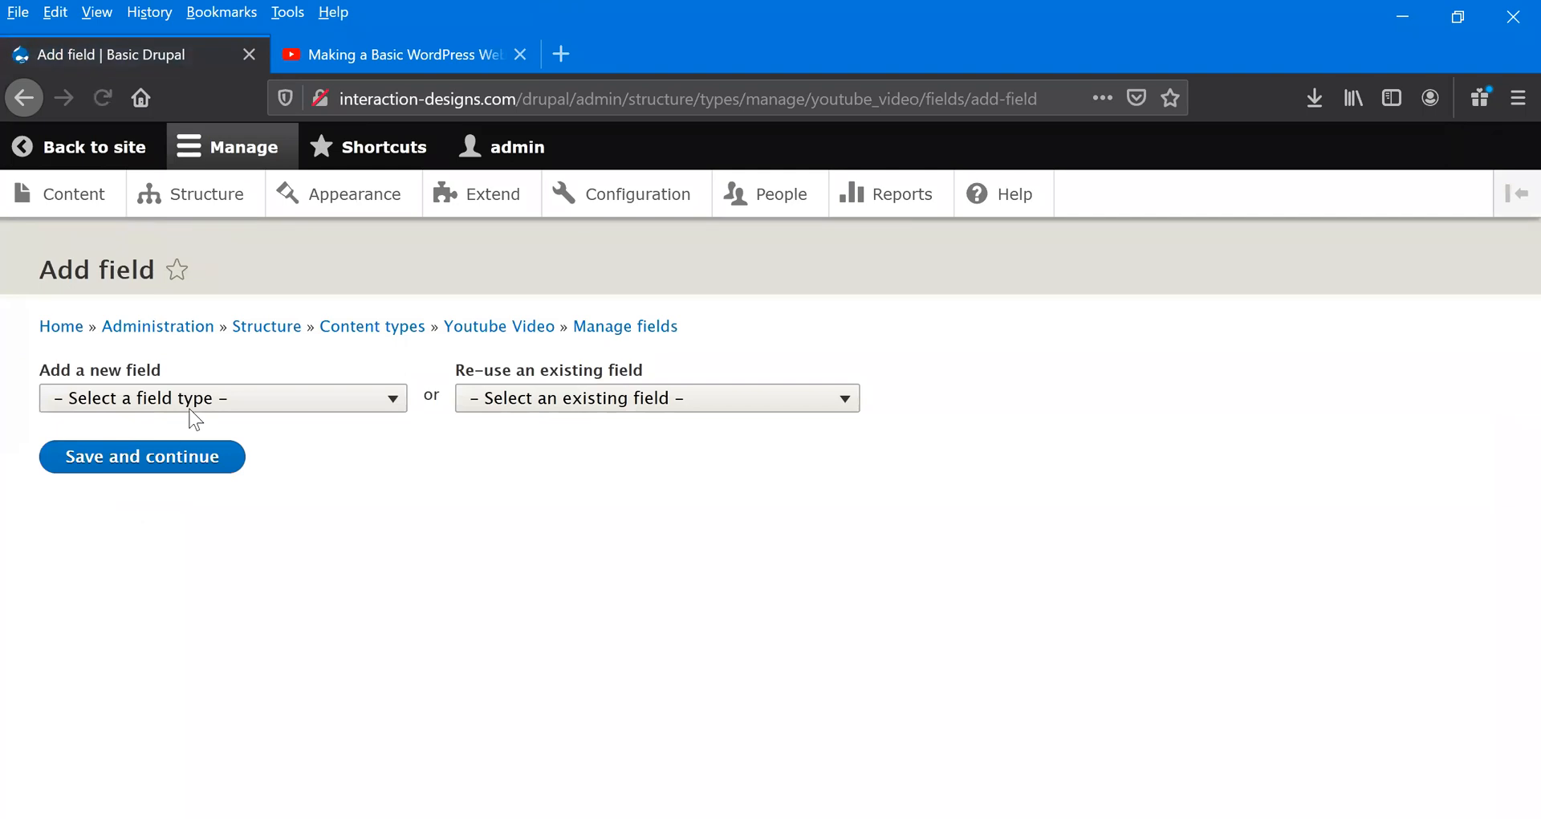
left_click(191, 408)
scroll(152, 528, "down", 5)
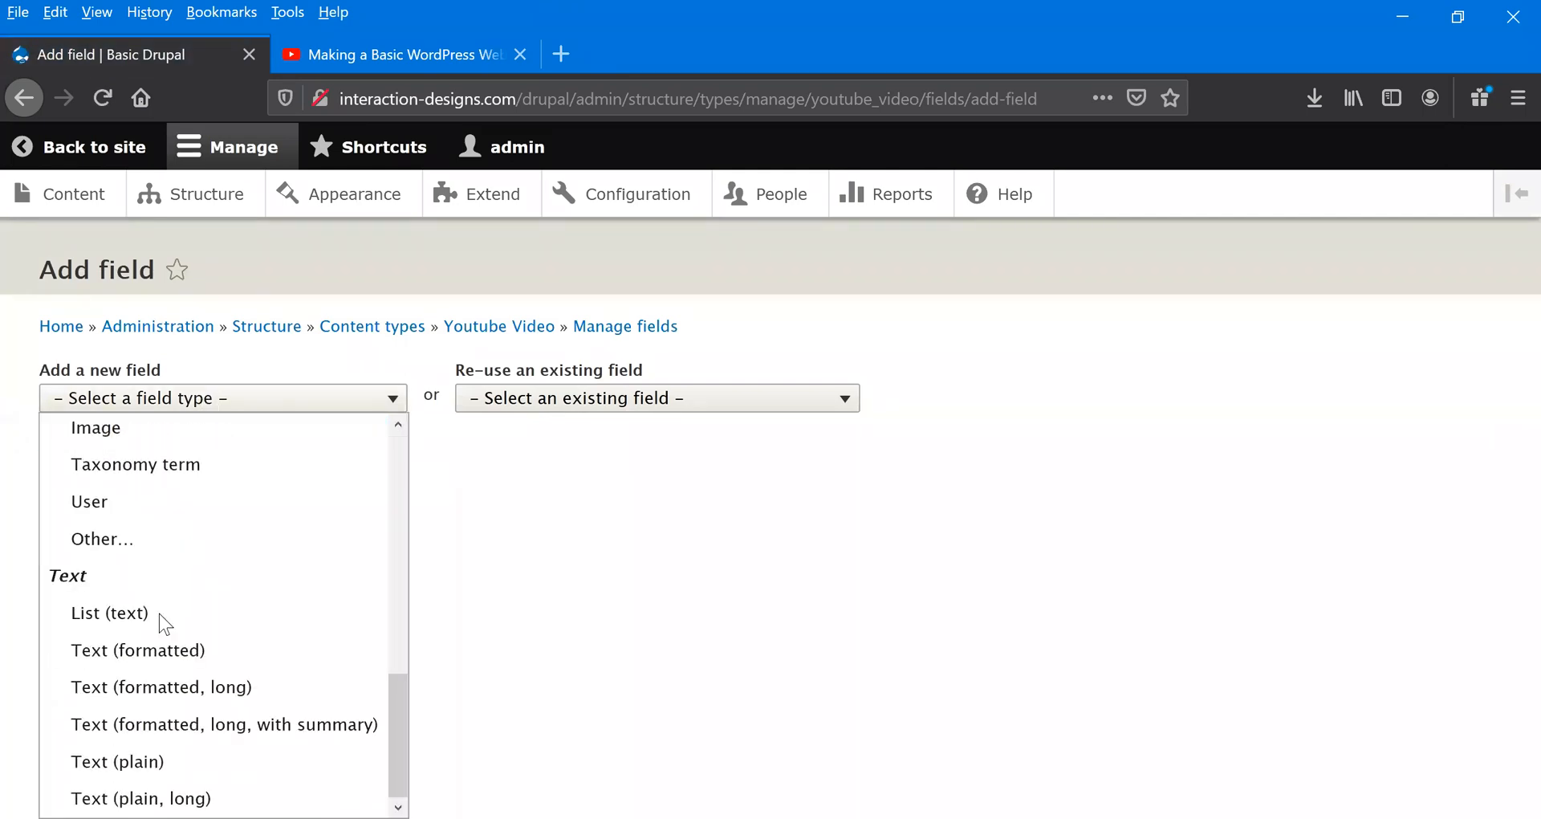
left_click(169, 777)
- Create the field with label "Description" and machine-readable name "yt_description", saving it with allowed values limited to 1
left_click(127, 482)
type("Description")
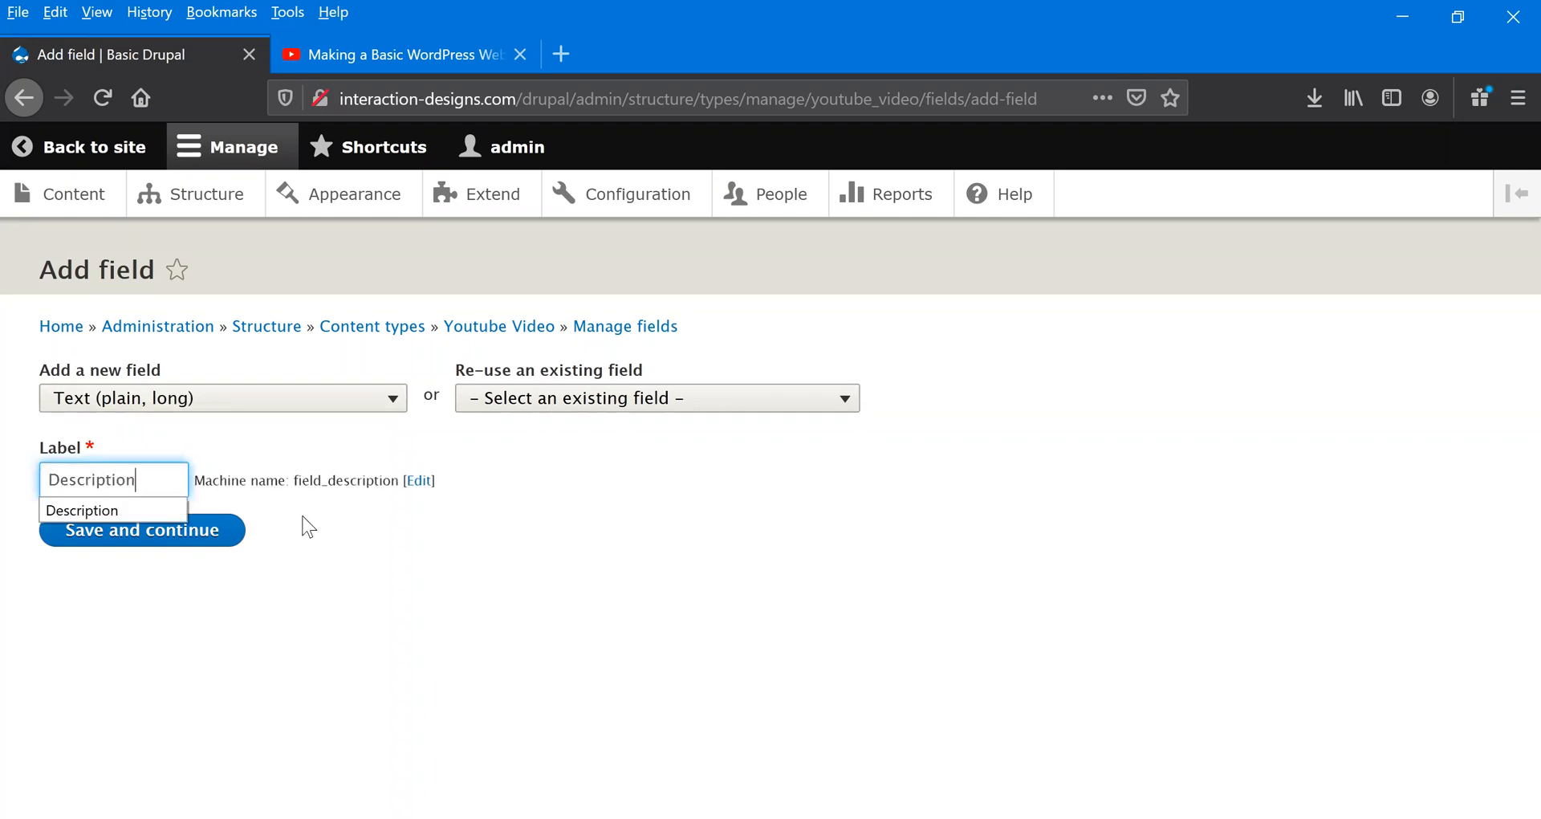
left_click(305, 526)
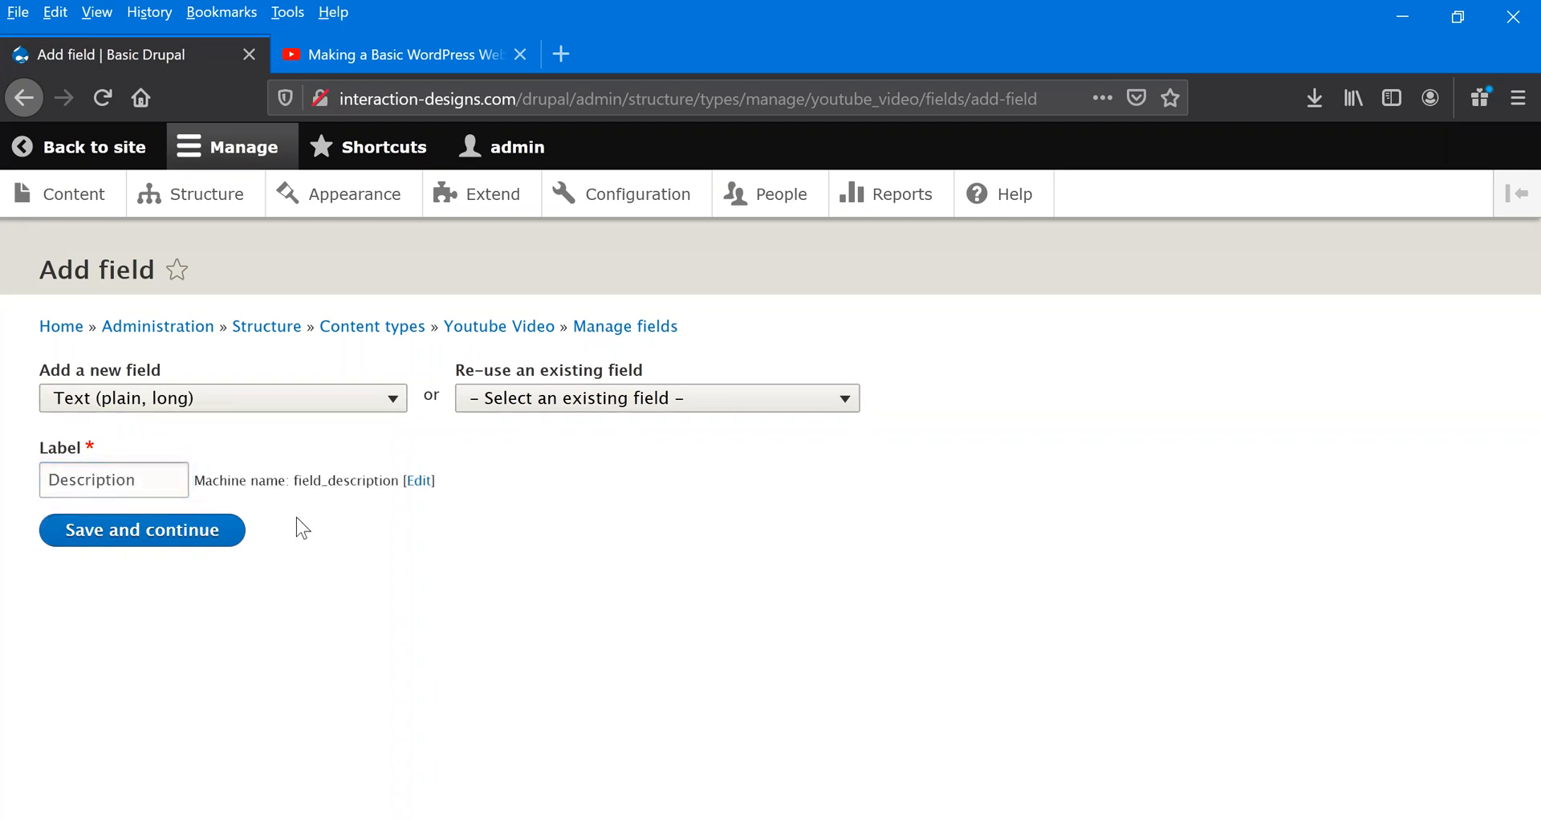
left_click(418, 481)
left_click(95, 554)
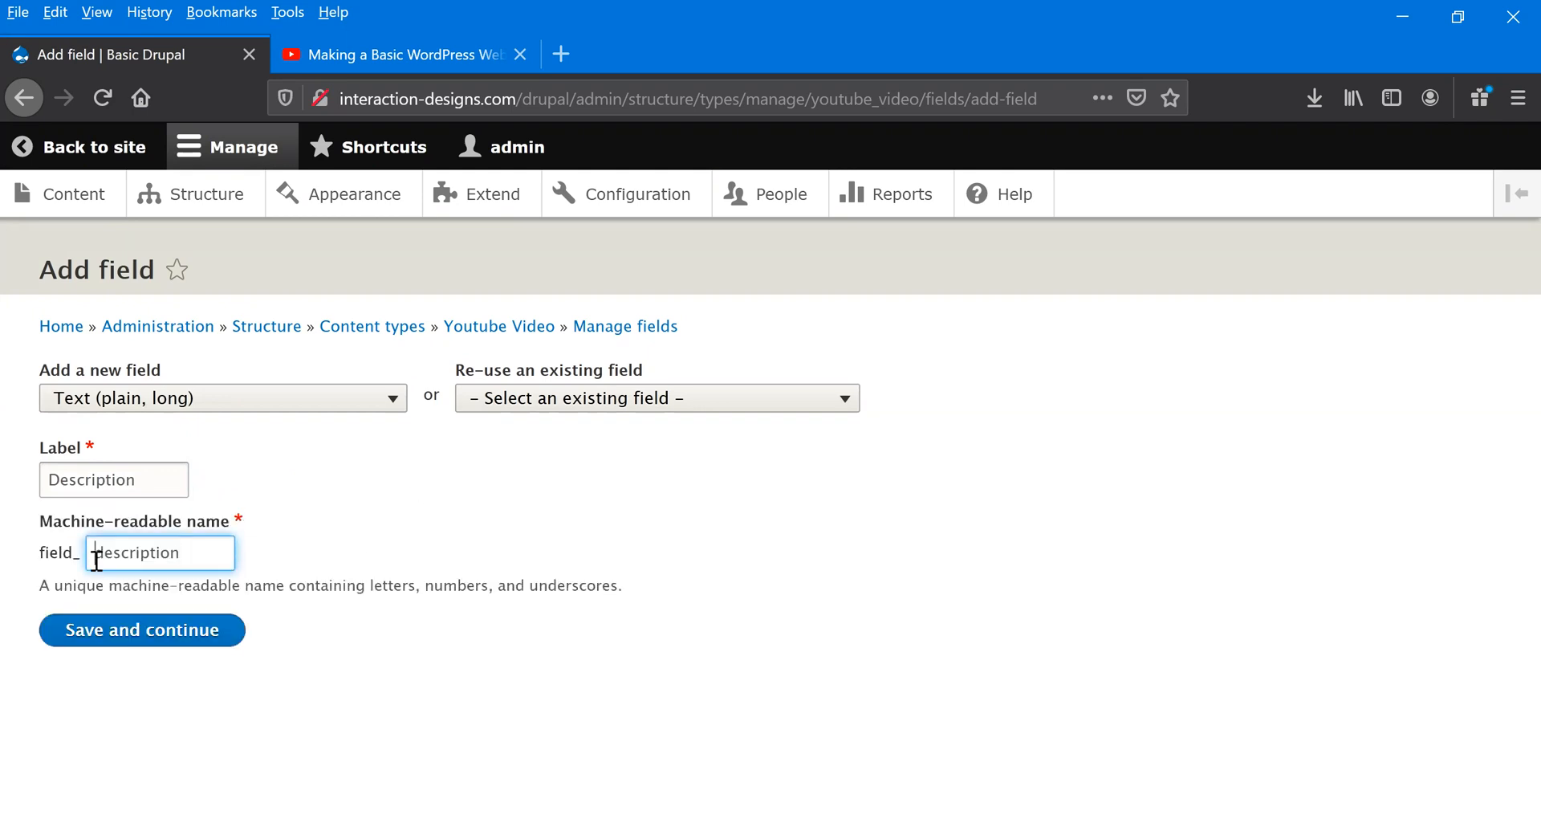
type("yt_")
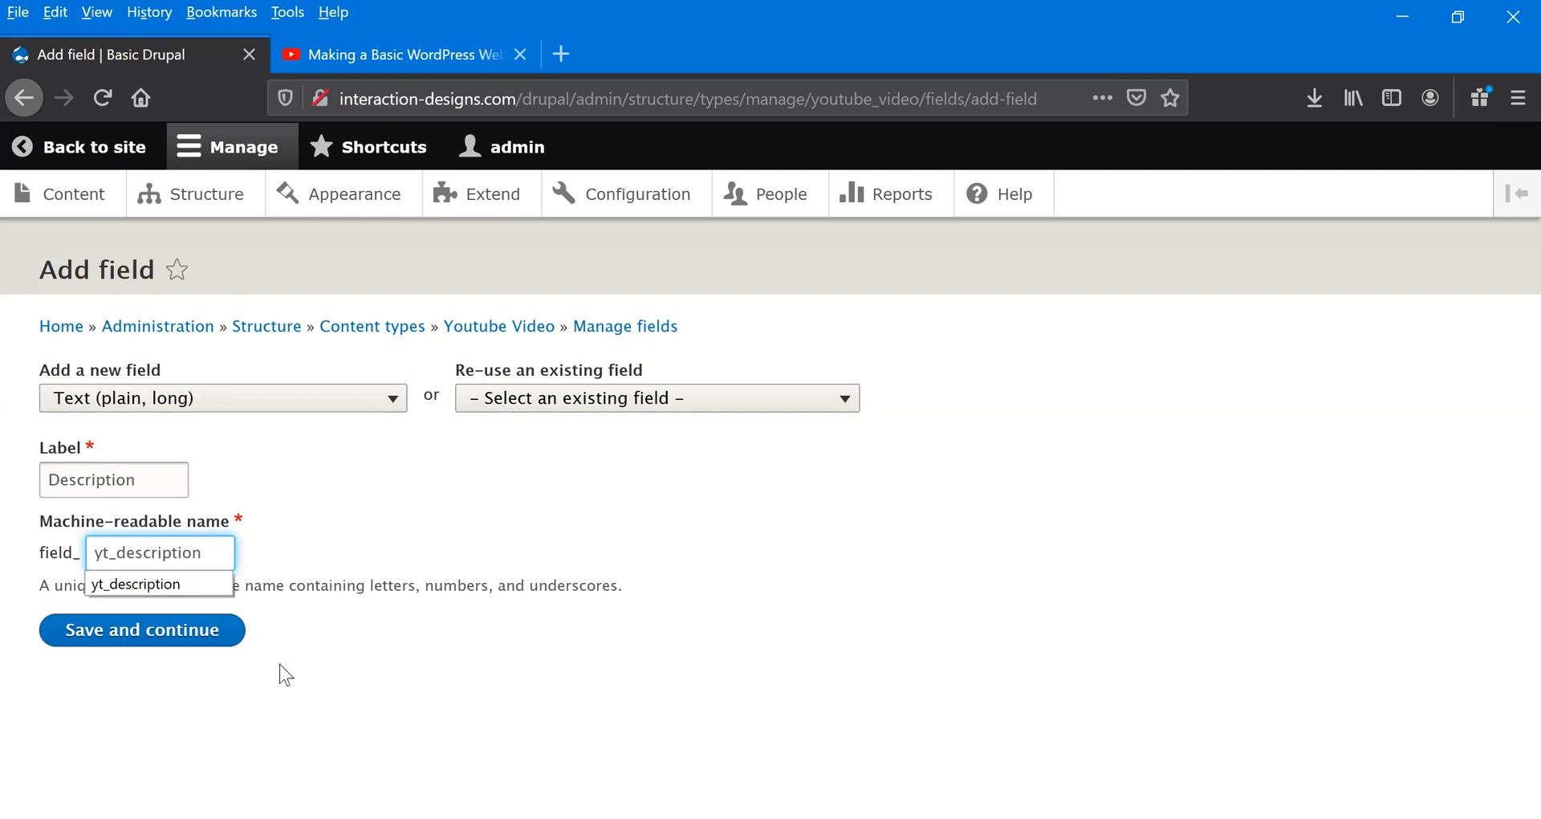
left_click(309, 610)
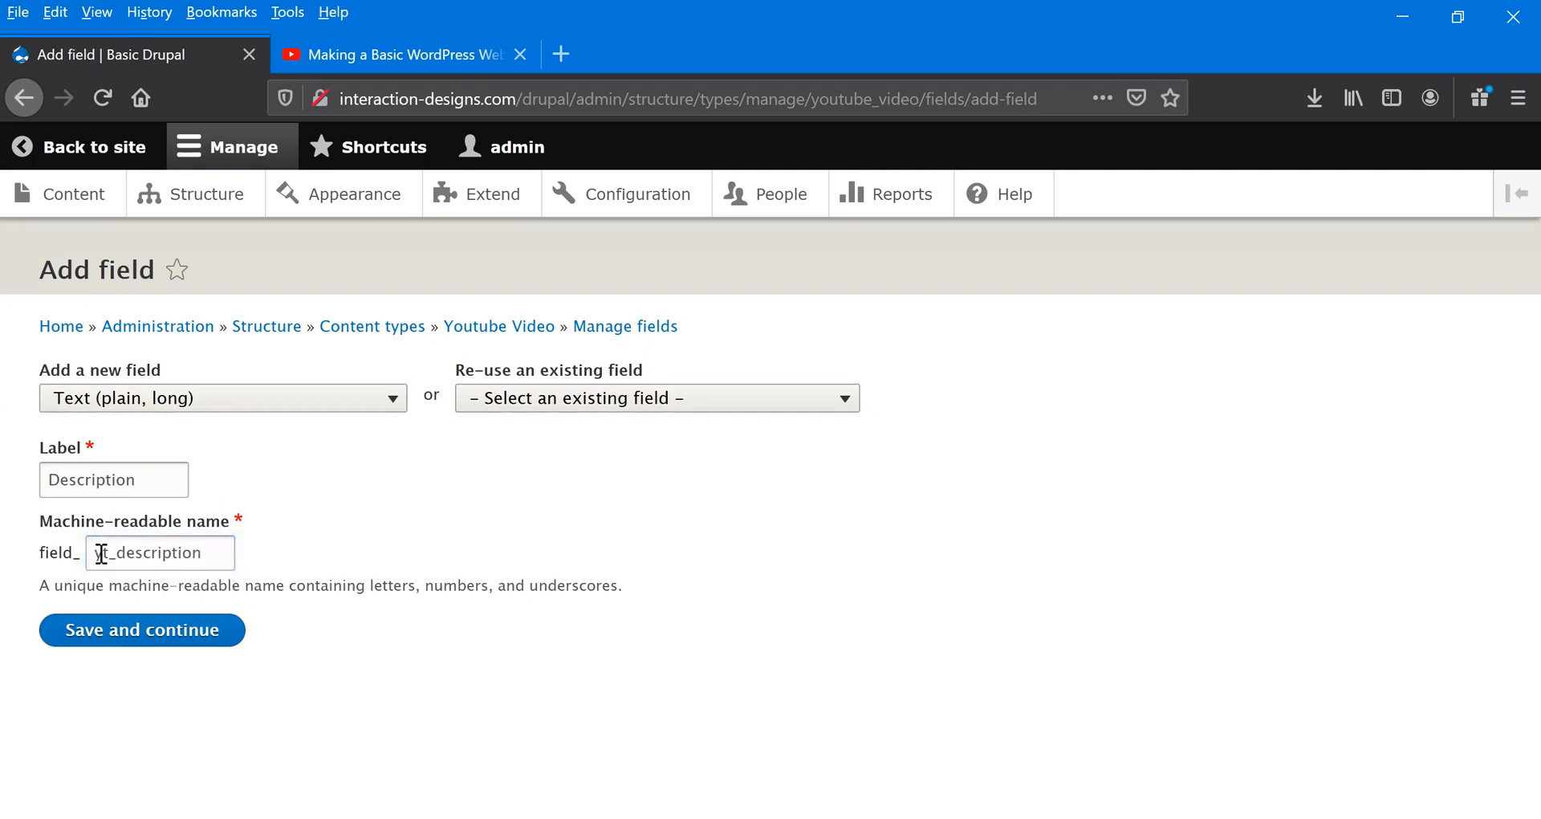
left_click(147, 637)
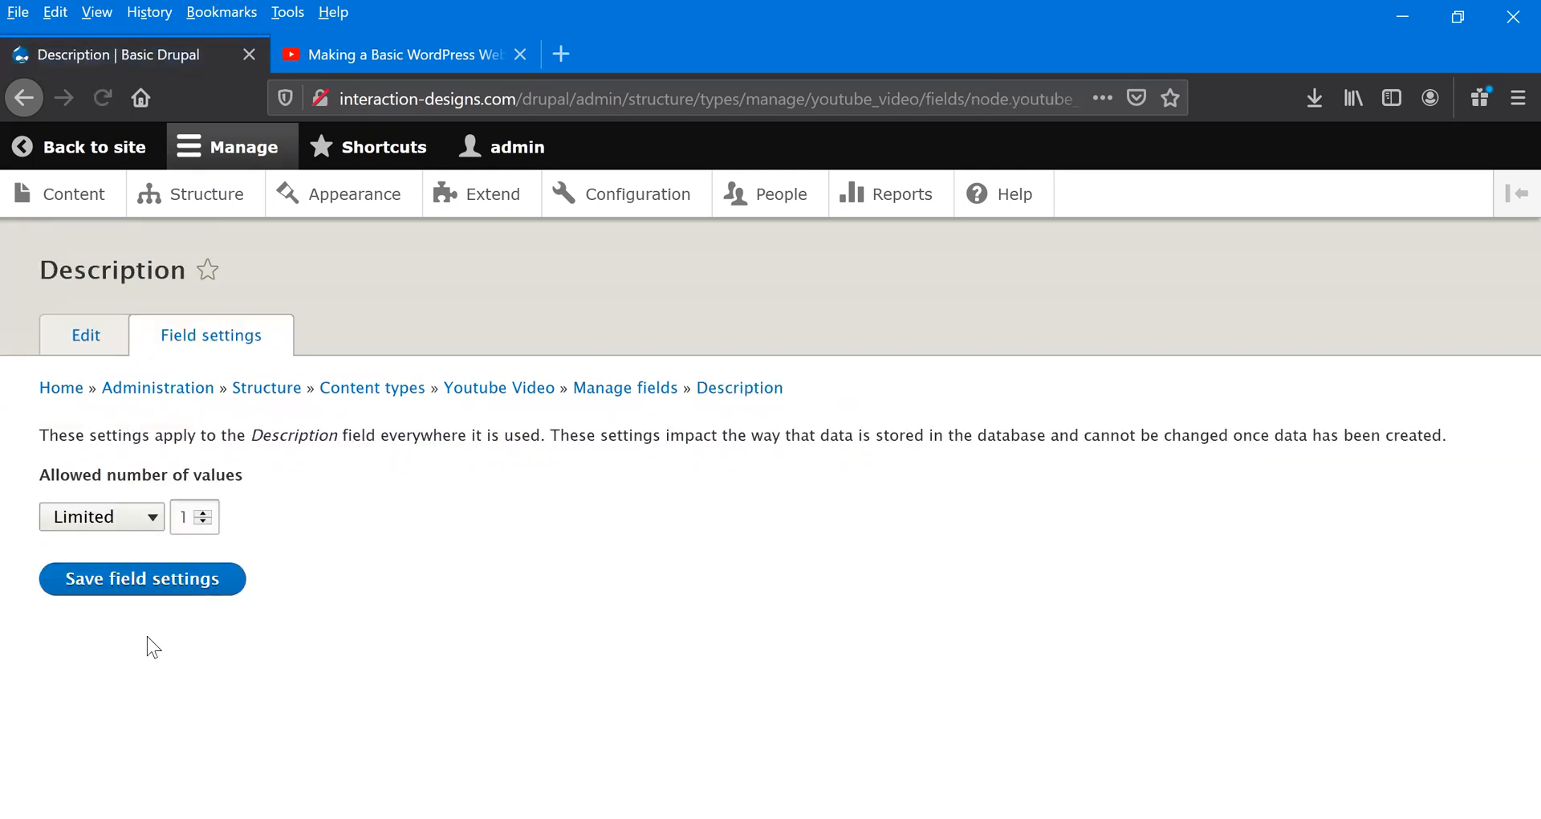
left_click(165, 594)
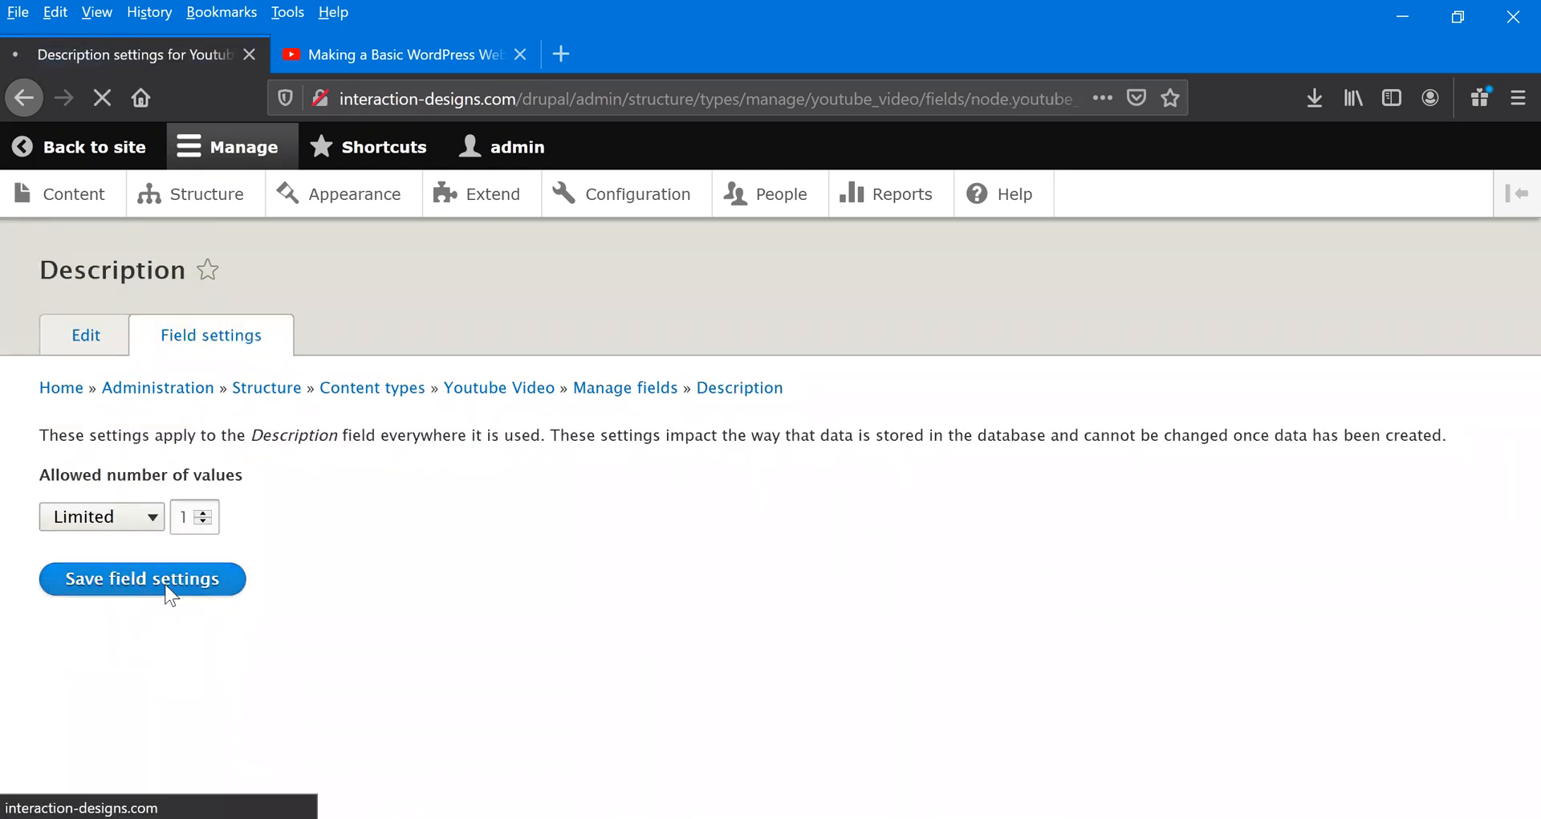
- Set the Description field's help text to "Description of the video that is routed to." and make the field required
scroll(241, 468, "down", 3)
left_click(243, 468)
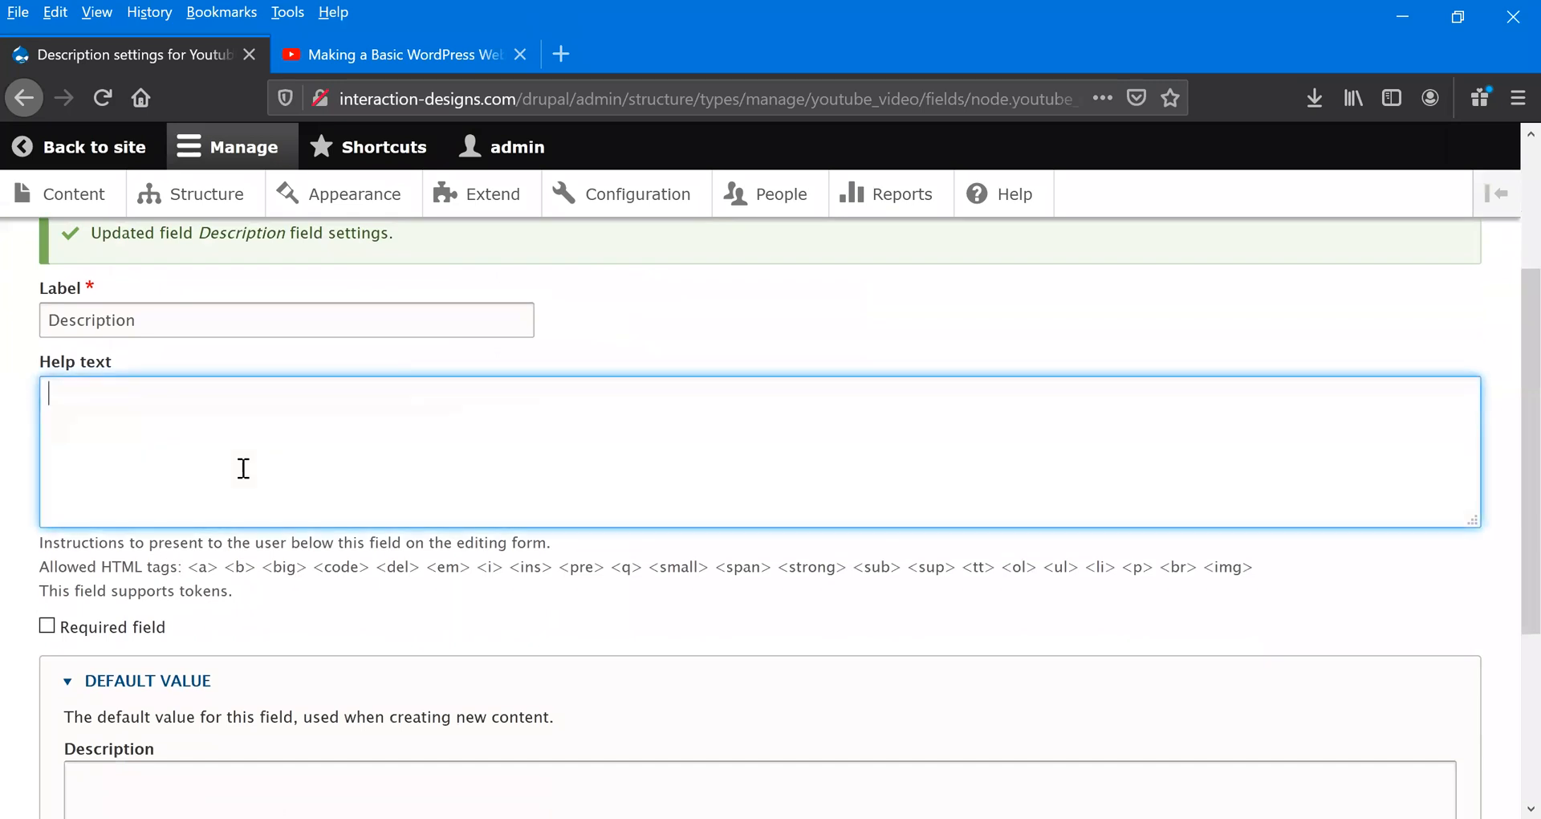
type("Descc")
type("iption of the video")
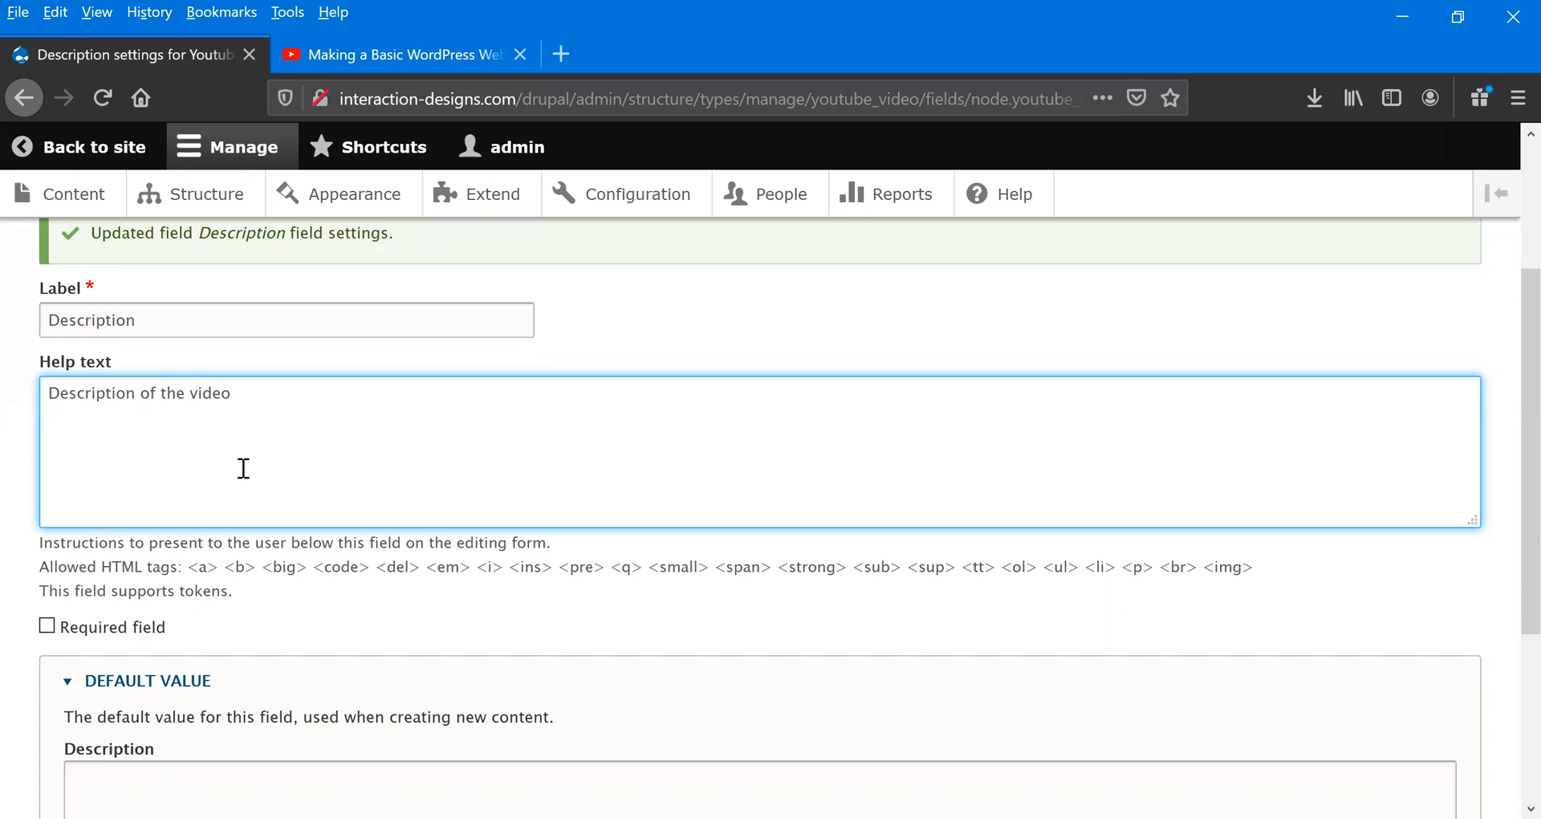
type("that is routed to.")
scroll(371, 526, "down", 2)
left_click(46, 453)
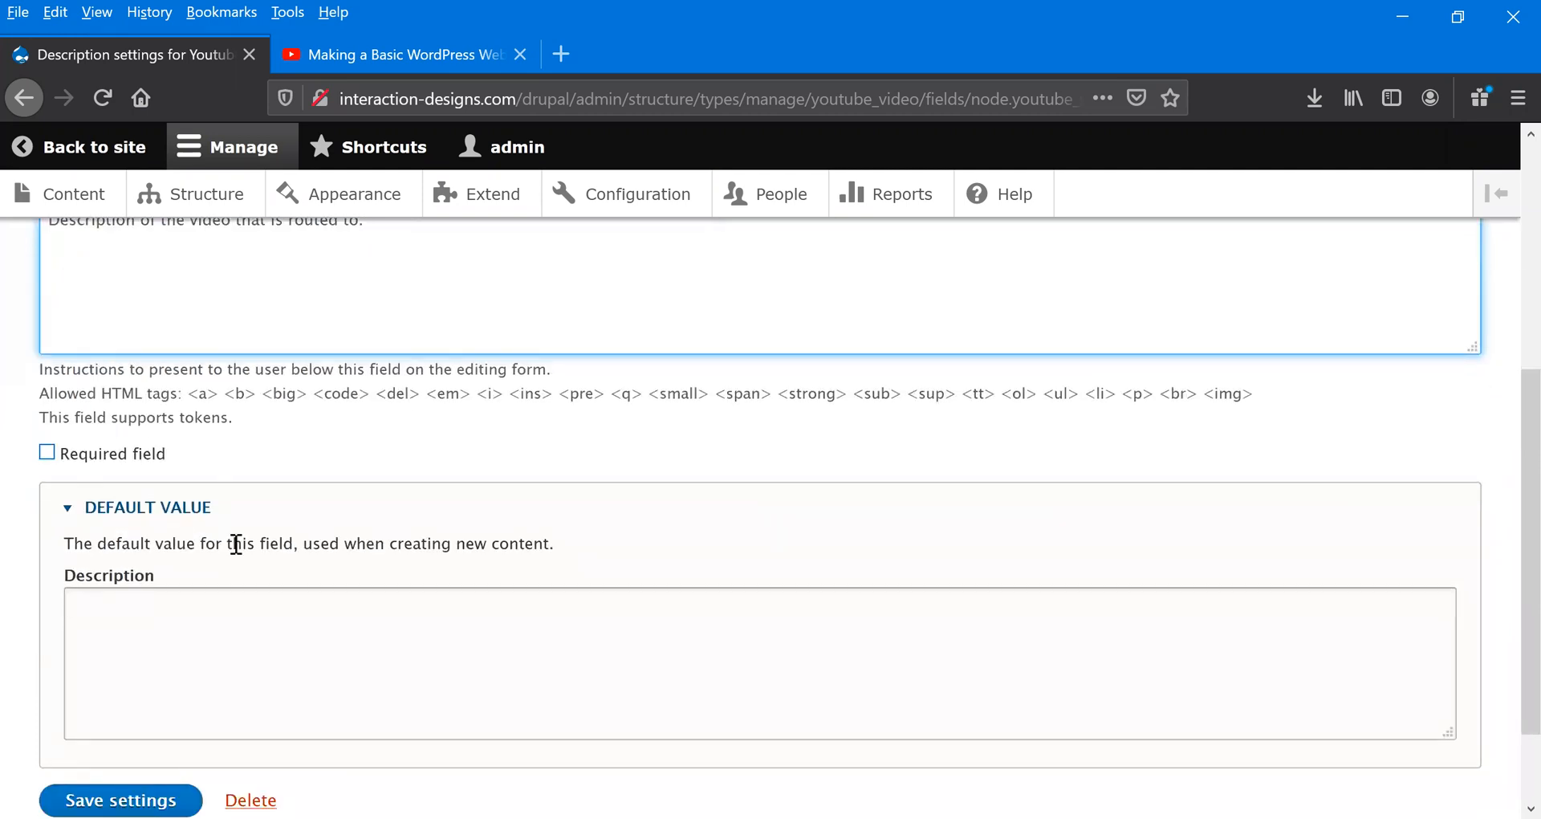
- Set the Description field's default value to "Some Description" and save the field settings
scroll(236, 545, "down", 2)
left_click(217, 516)
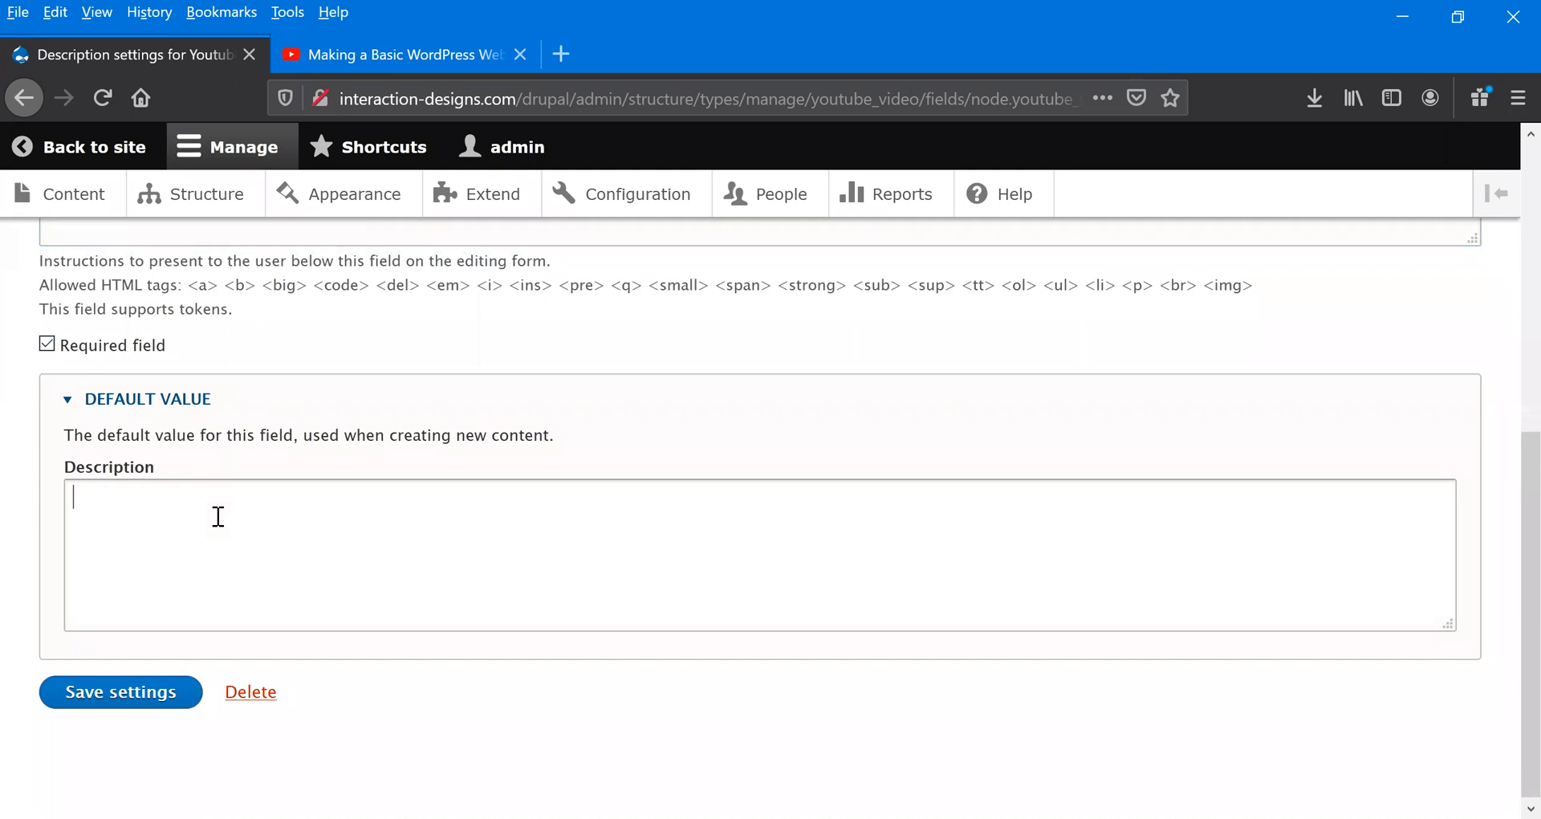
type("Some De")
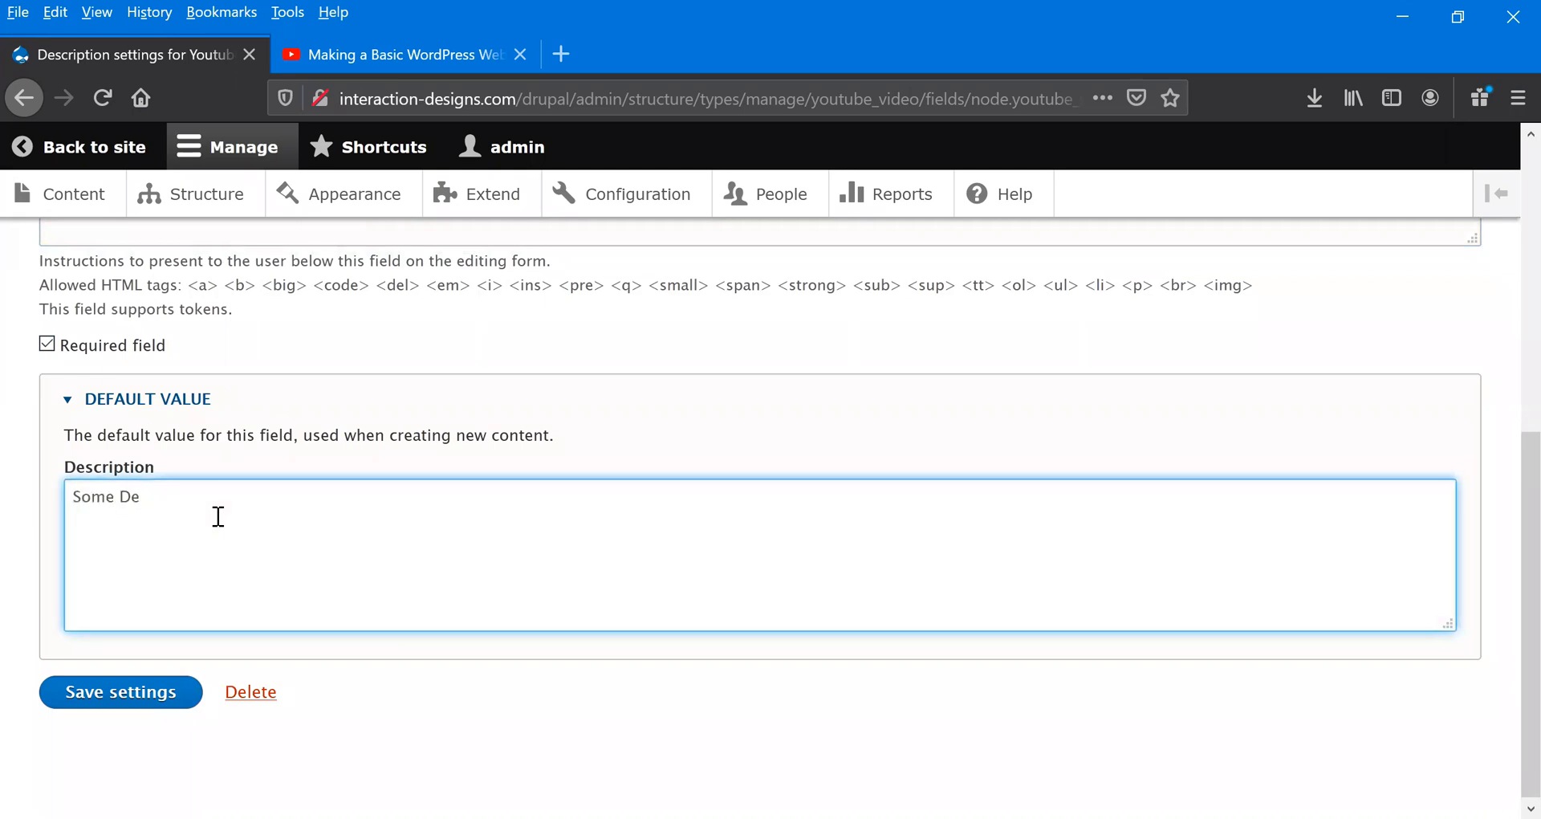
type("scription")
left_click_drag(226, 499, 75, 498)
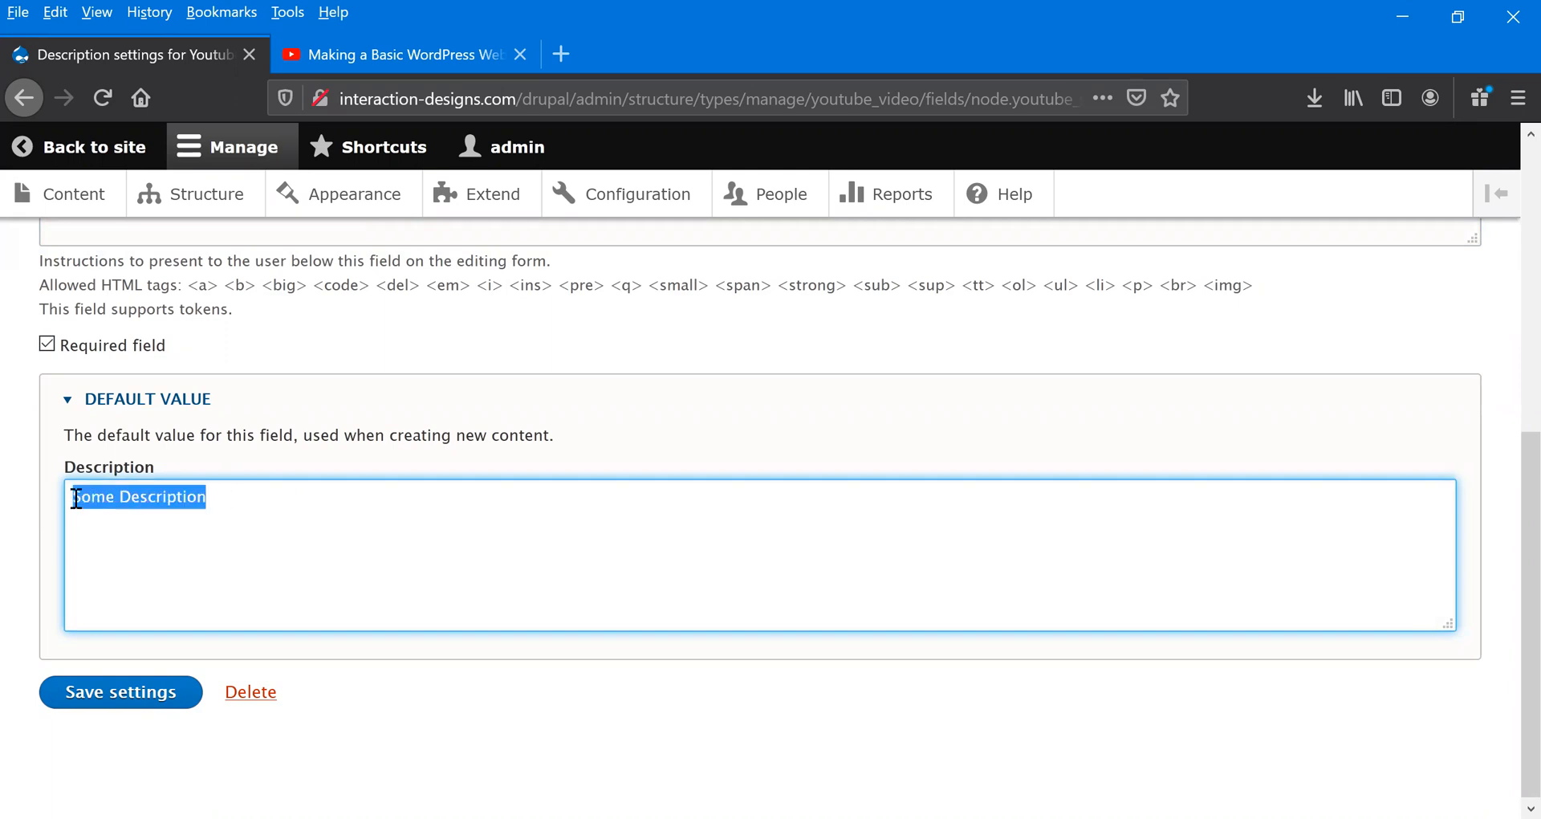
left_click(317, 547)
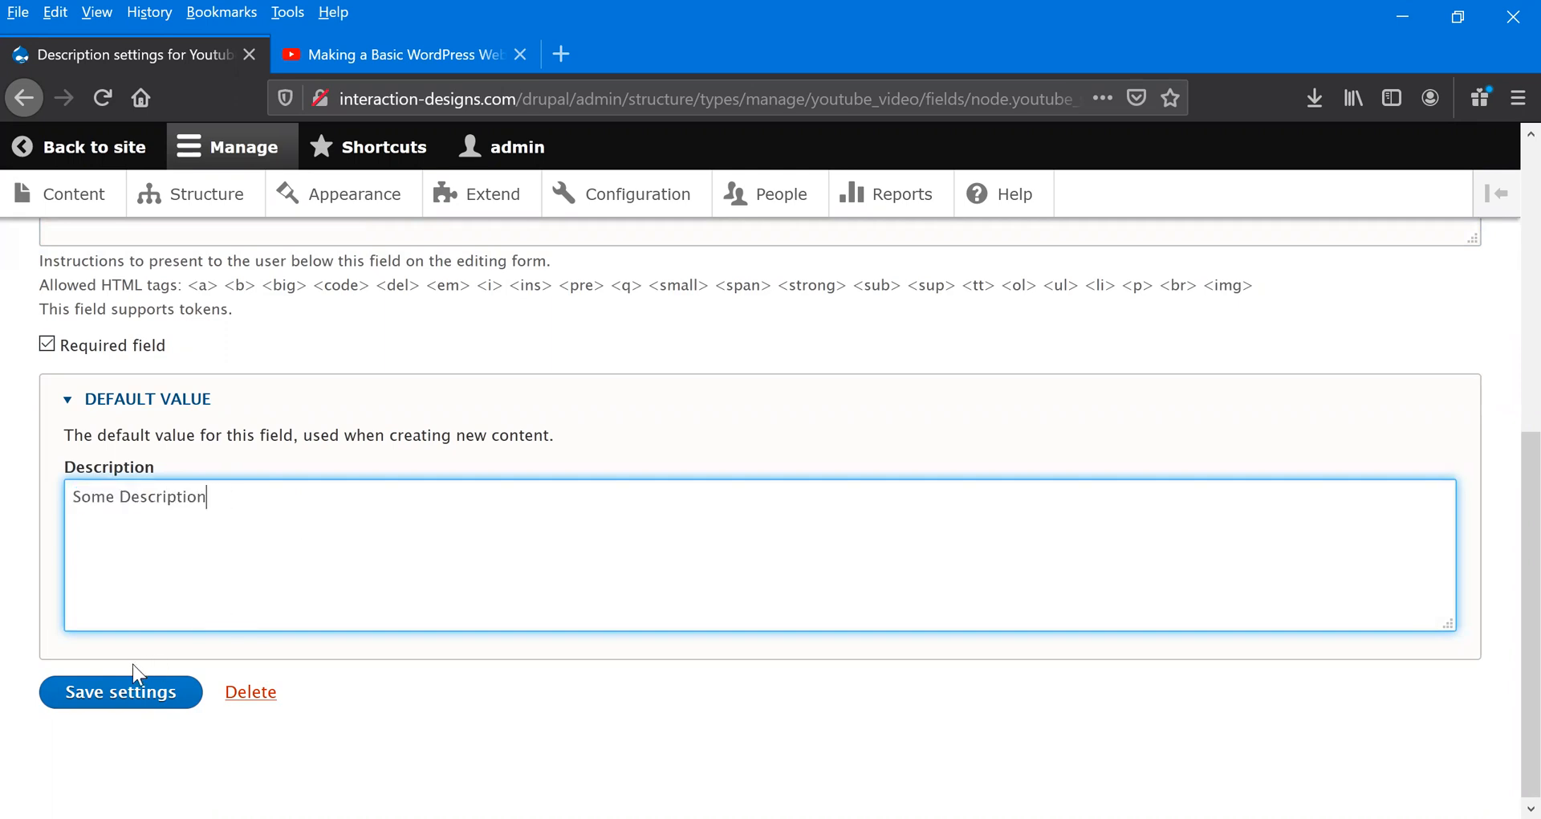
left_click(102, 705)
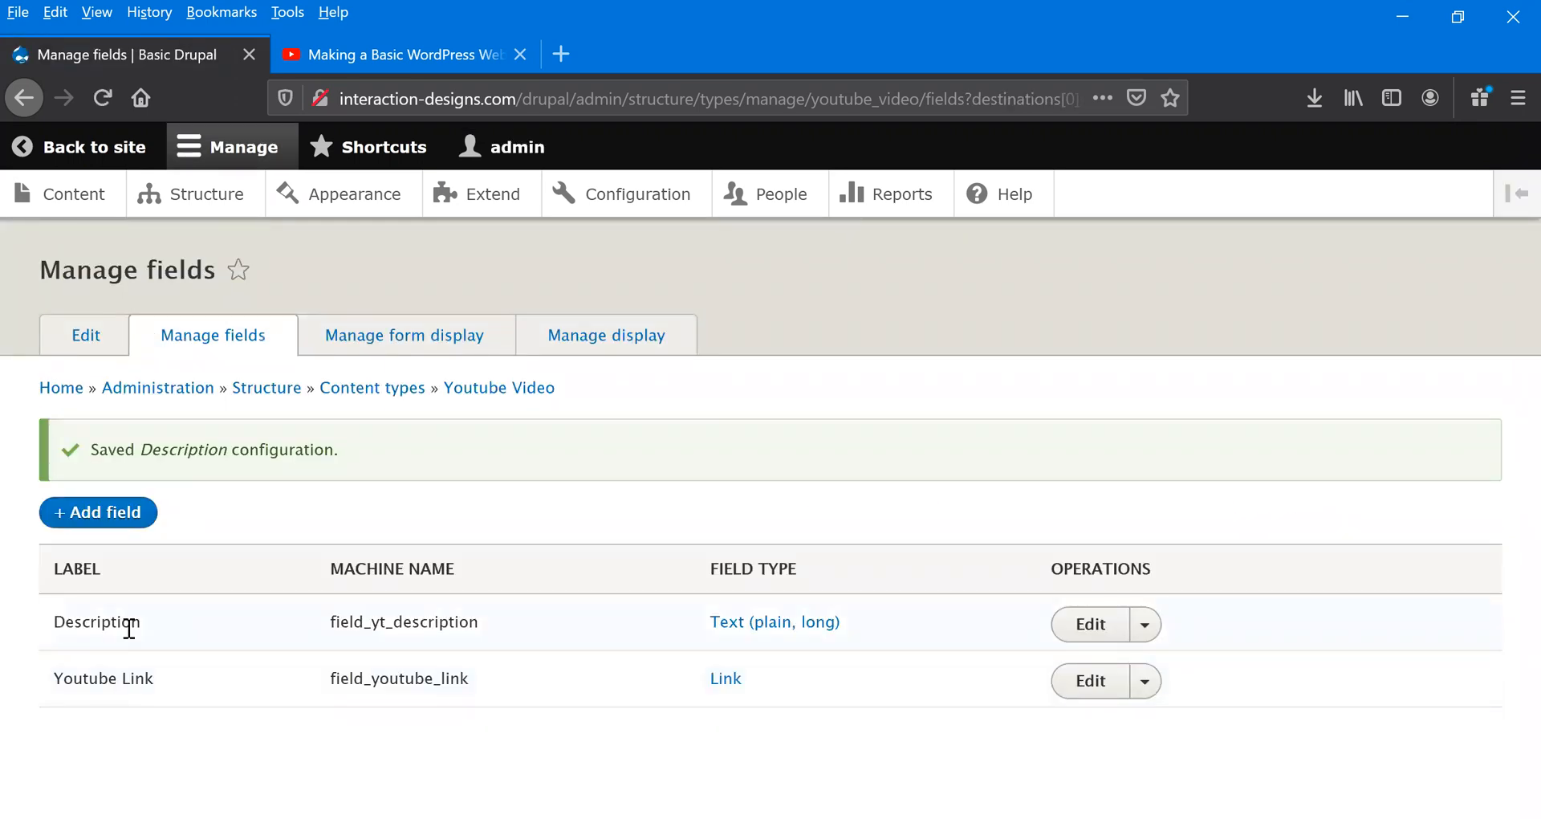
- Open the Youtube Video content type's edit form, save it, and check the list of content types
left_click(75, 353)
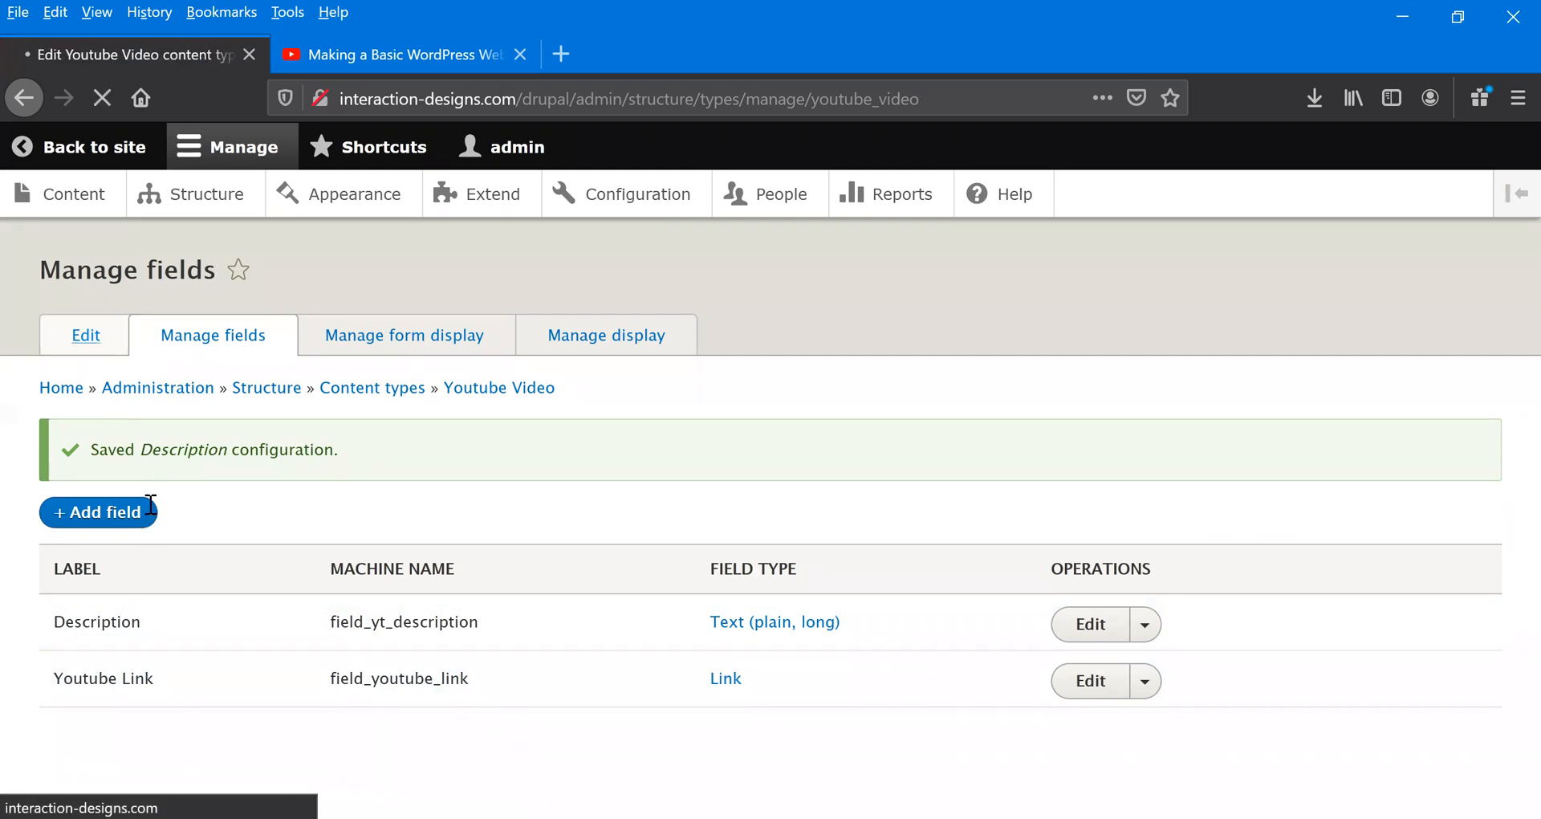
scroll(150, 504, "down", 3)
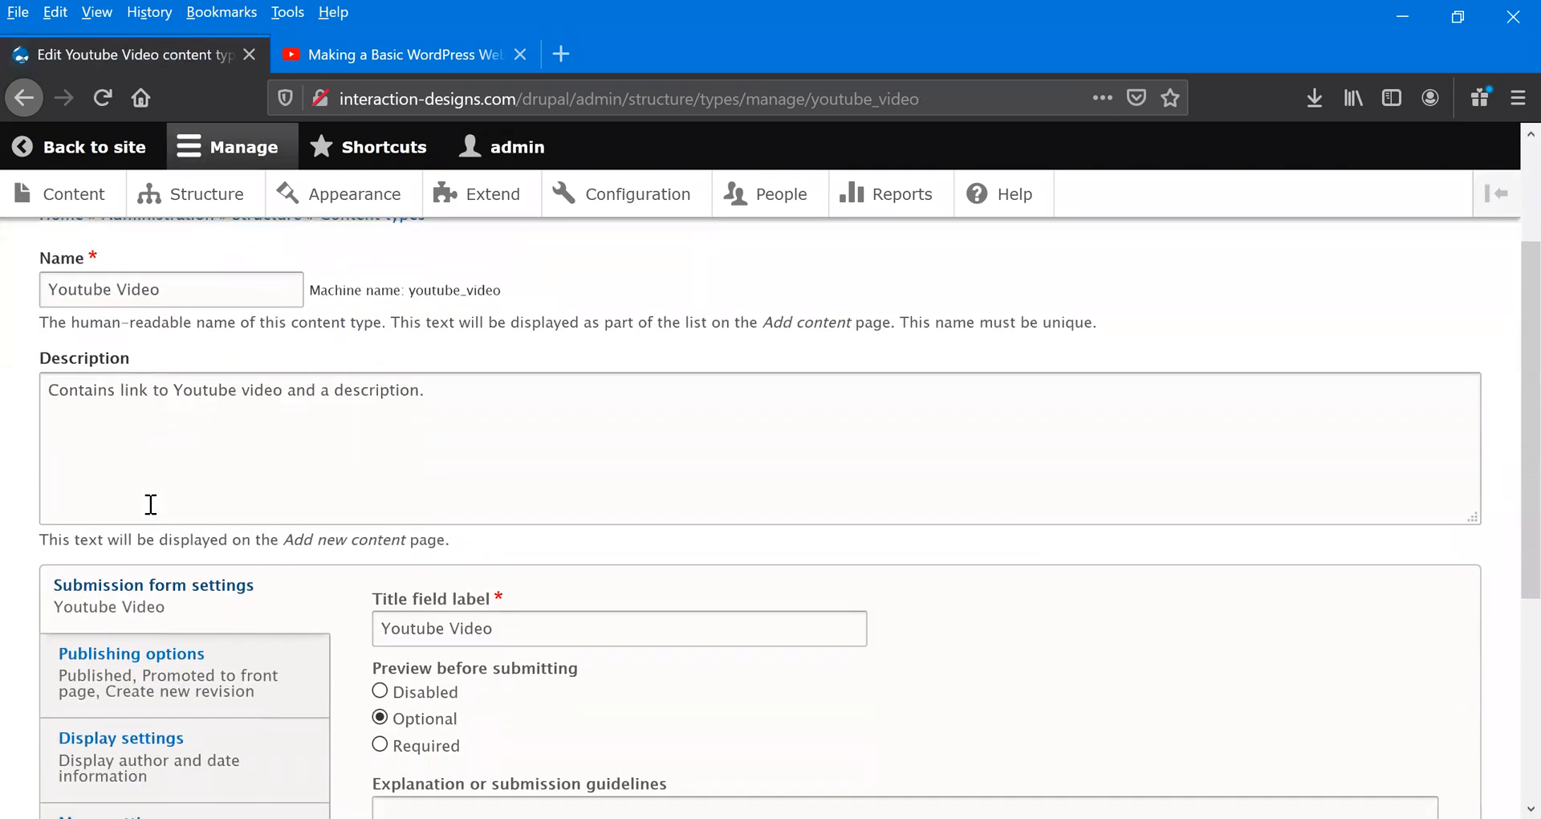
scroll(150, 504, "down", 4)
left_click(160, 735)
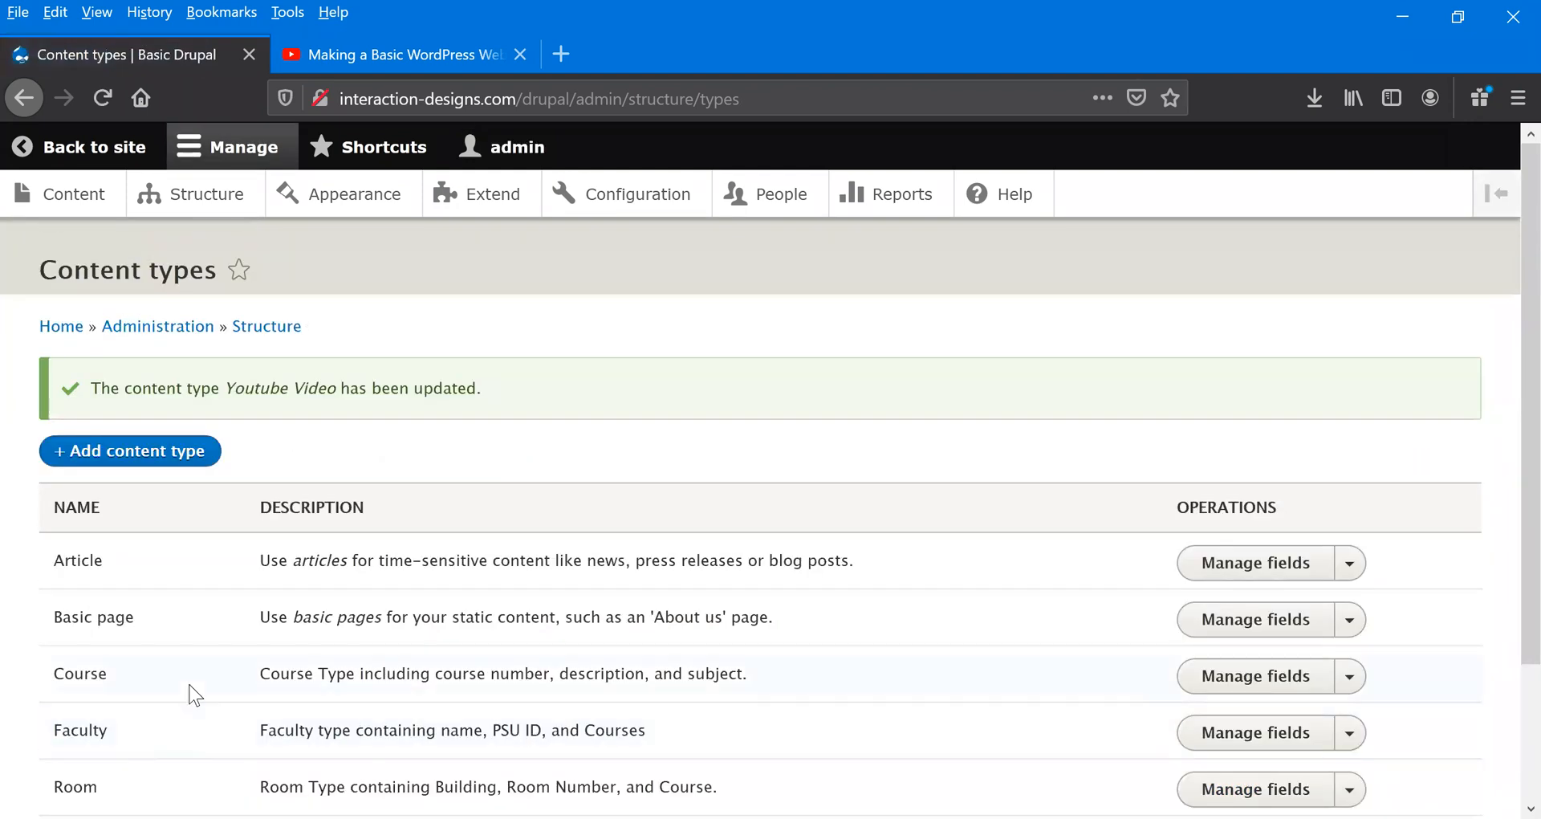
scroll(156, 560, "down", 2)
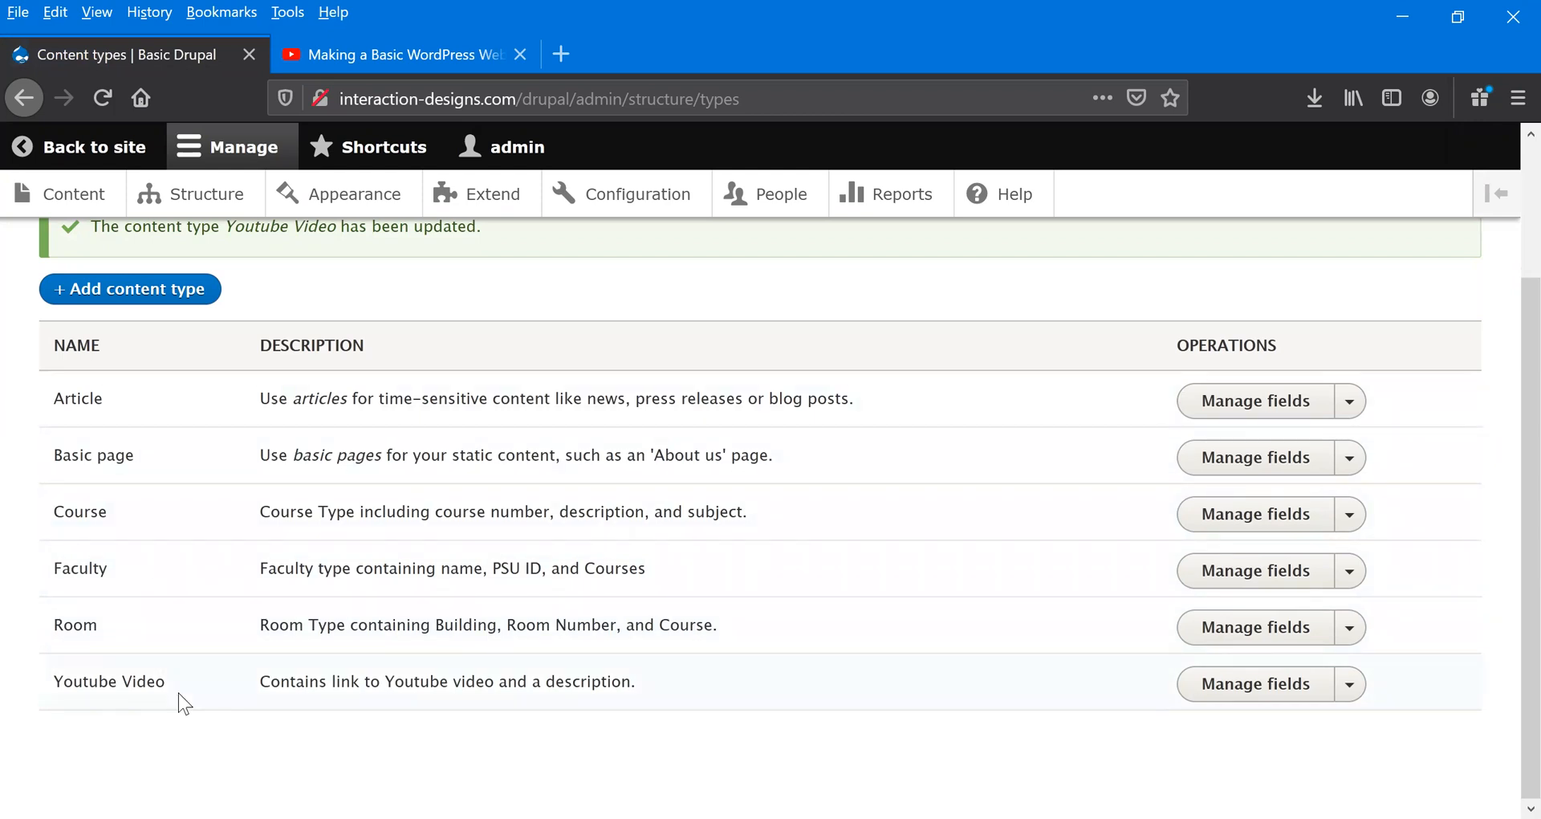
scroll(178, 692, "up", 2)
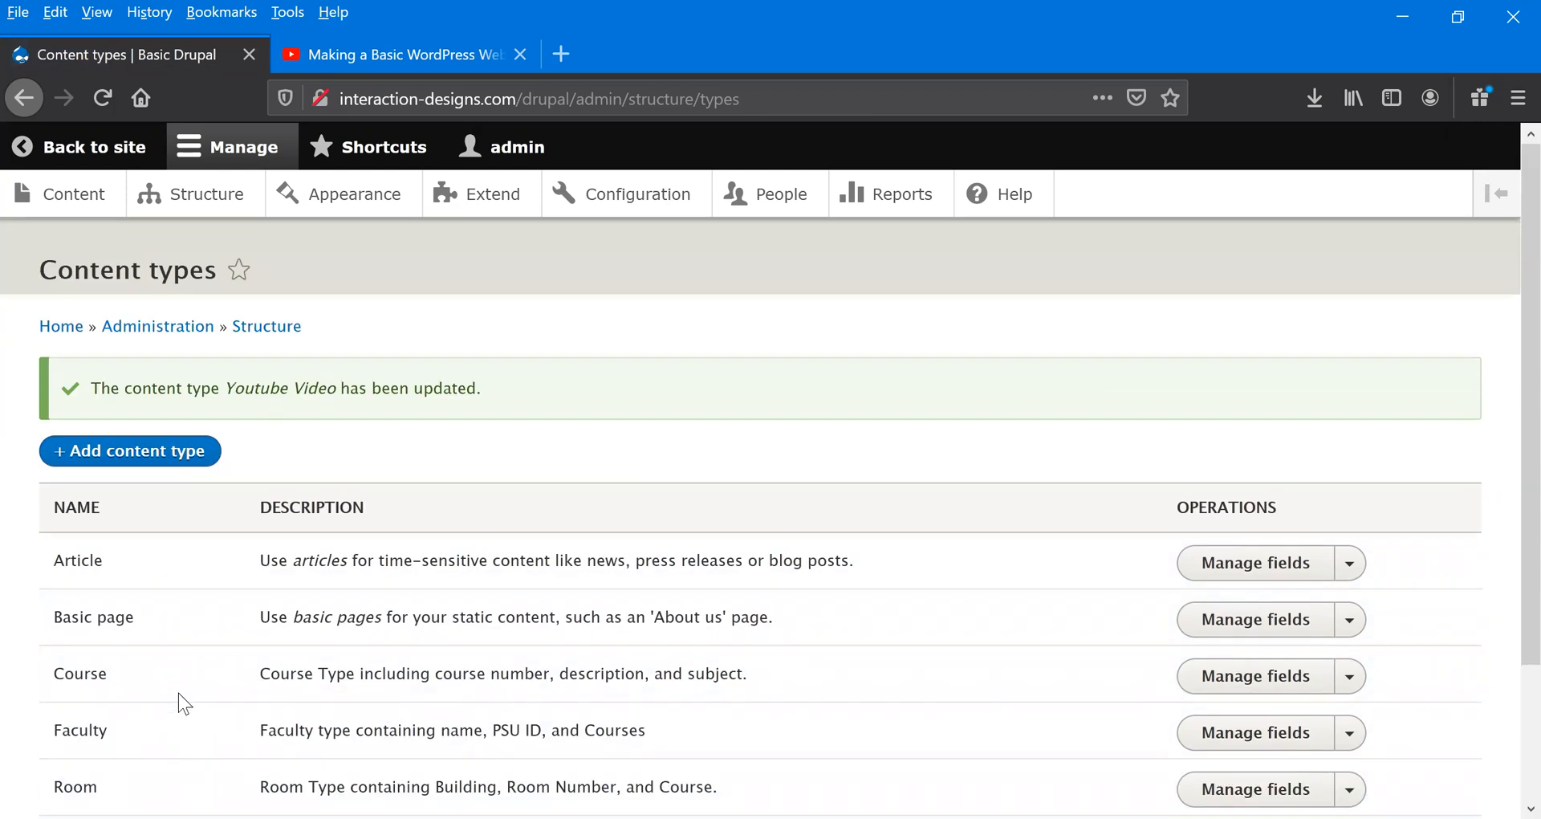
- Review the site's existing content and start creating a new Youtube Video item
left_click(65, 199)
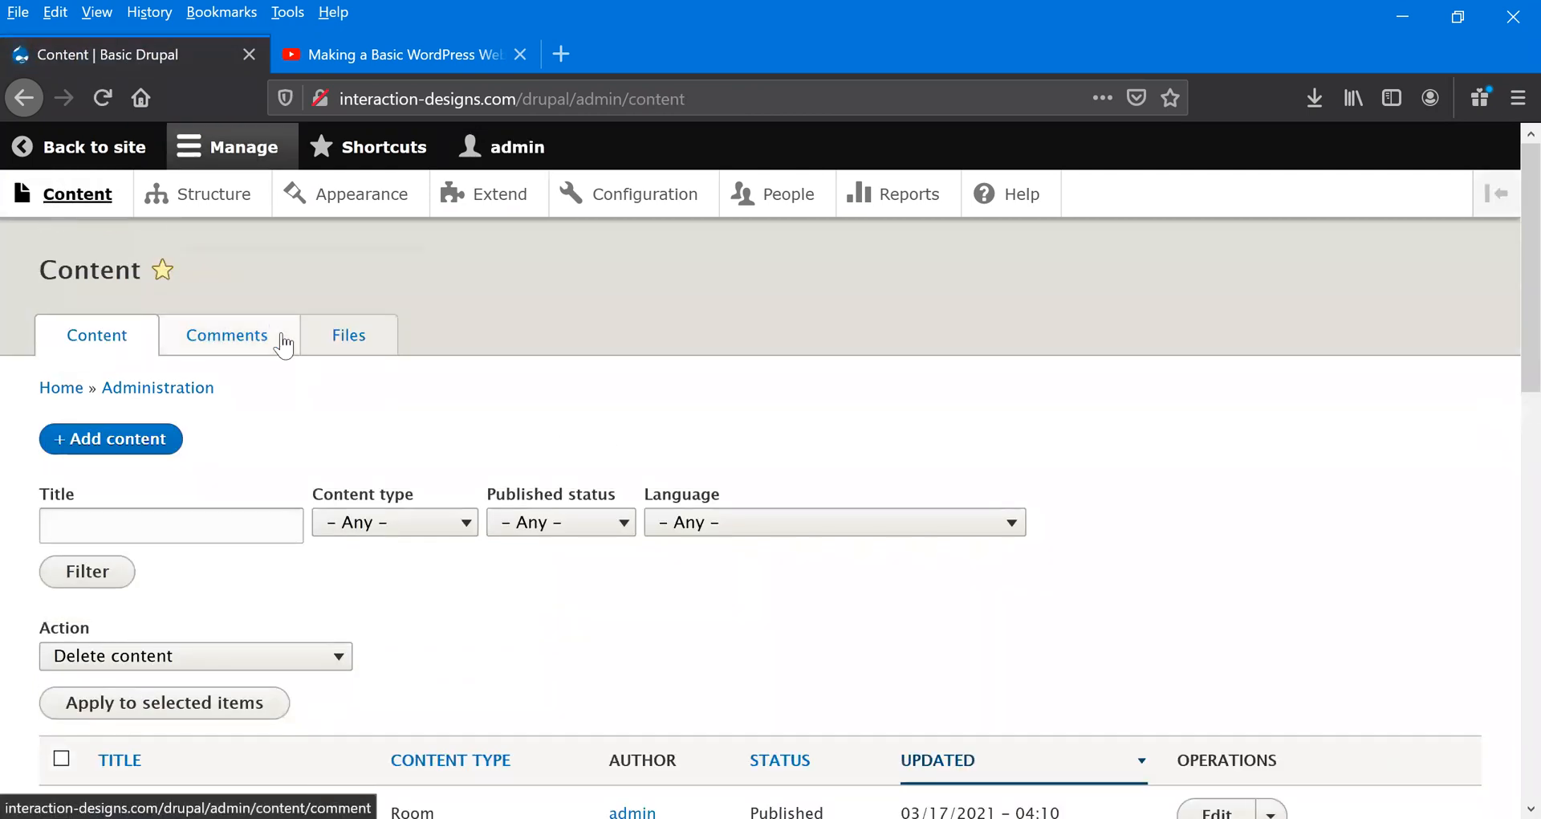
scroll(285, 342, "down", 2)
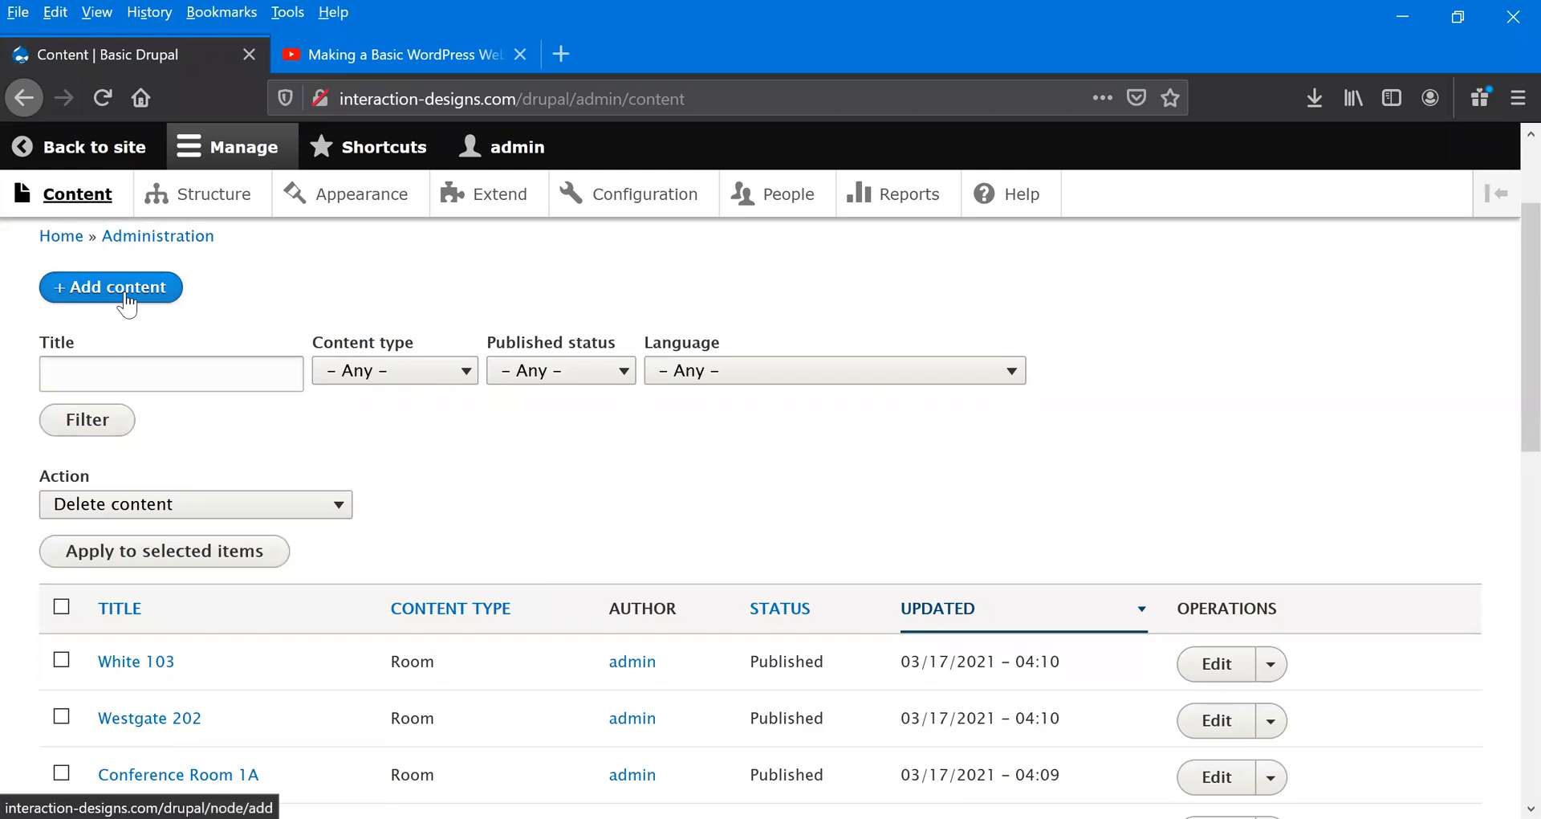
scroll(430, 439, "down", 3)
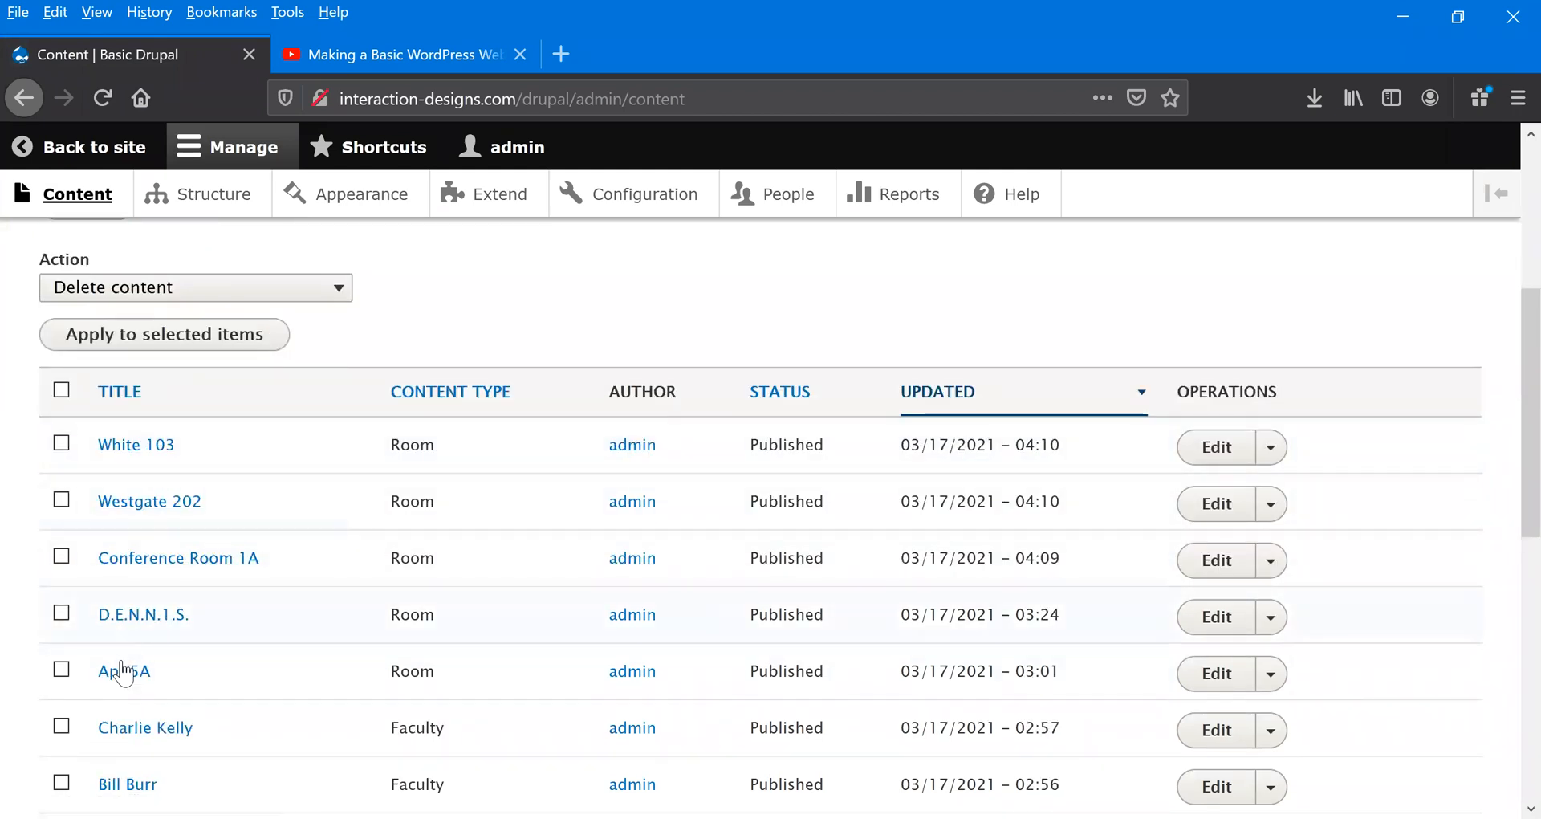
scroll(120, 673, "down", 5)
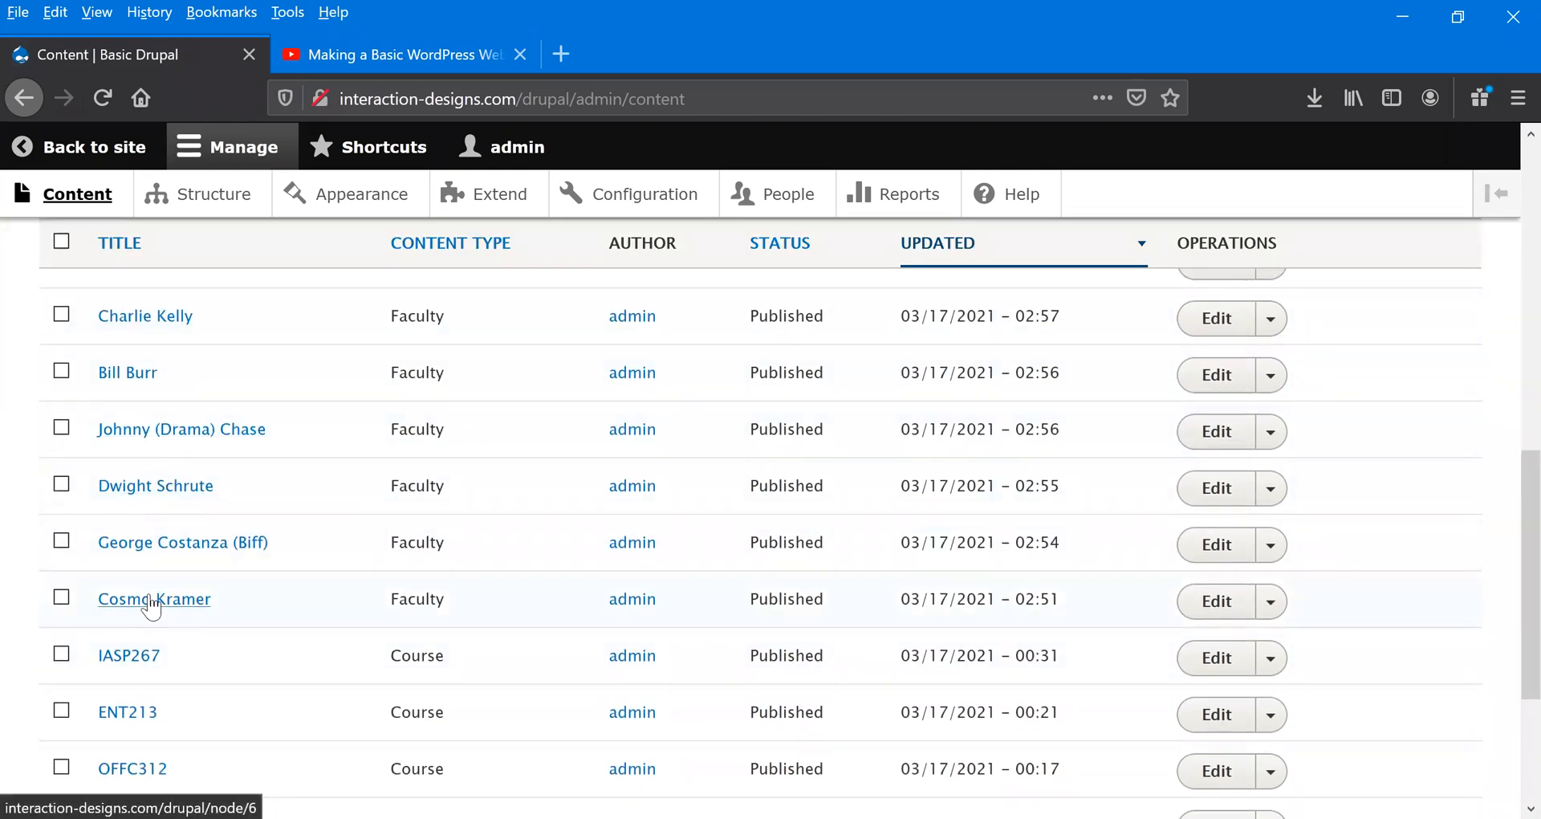
scroll(147, 600, "down", 3)
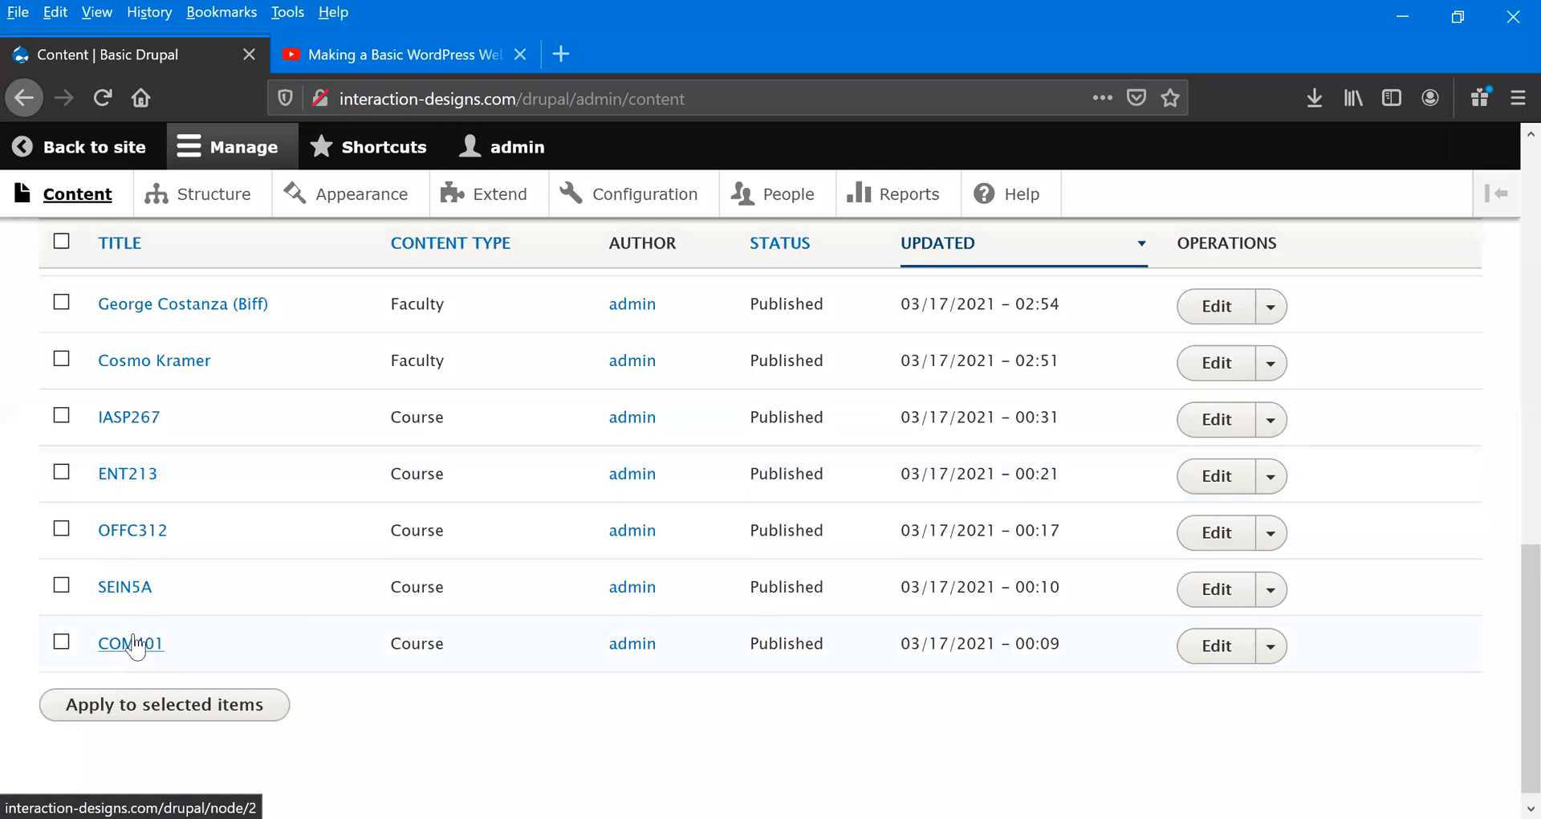
scroll(154, 440, "up", 10)
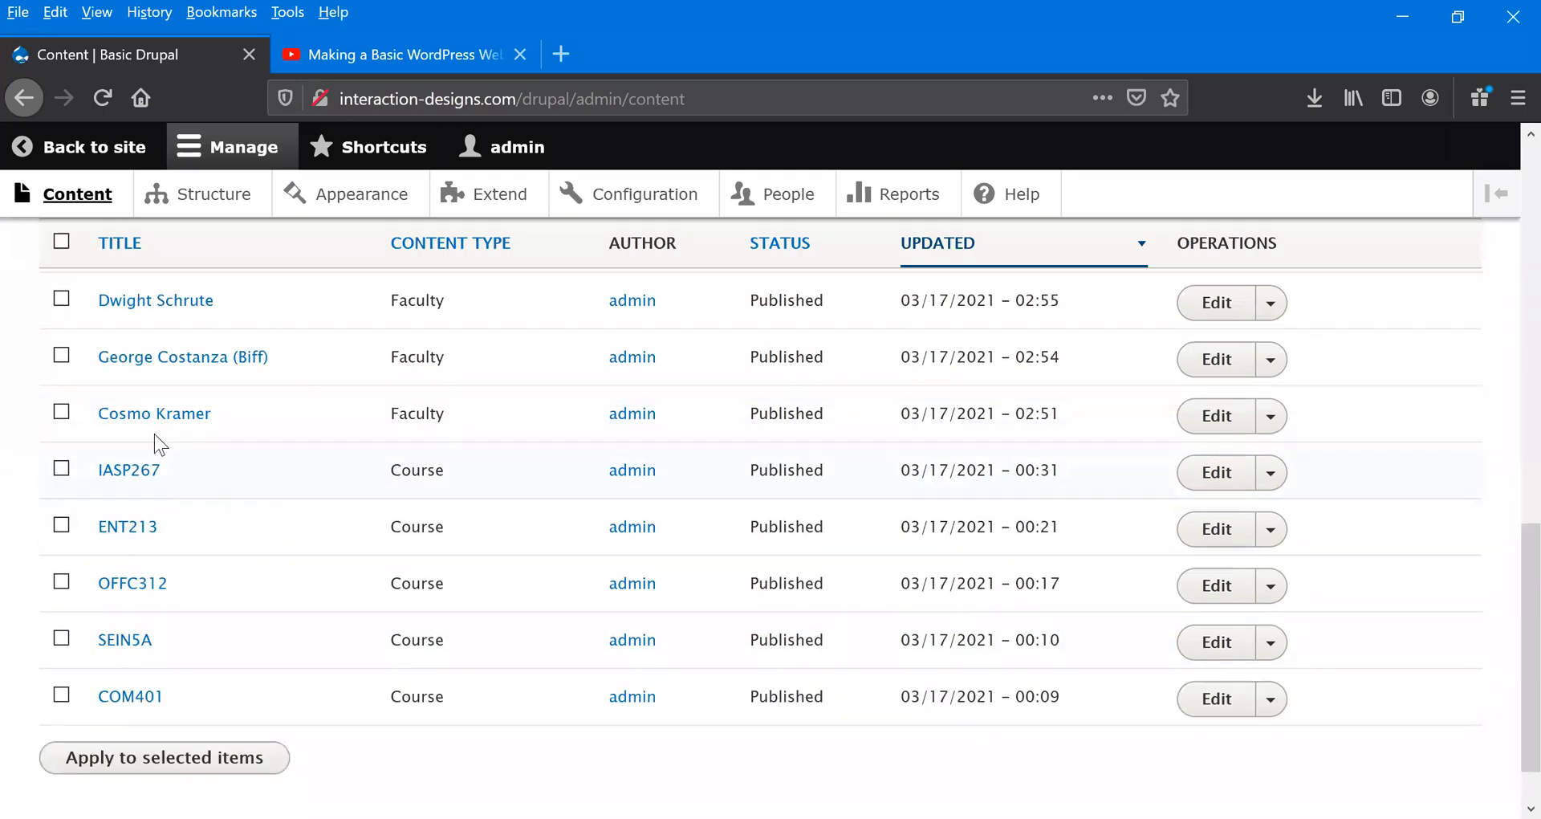
scroll(155, 441, "up", 2)
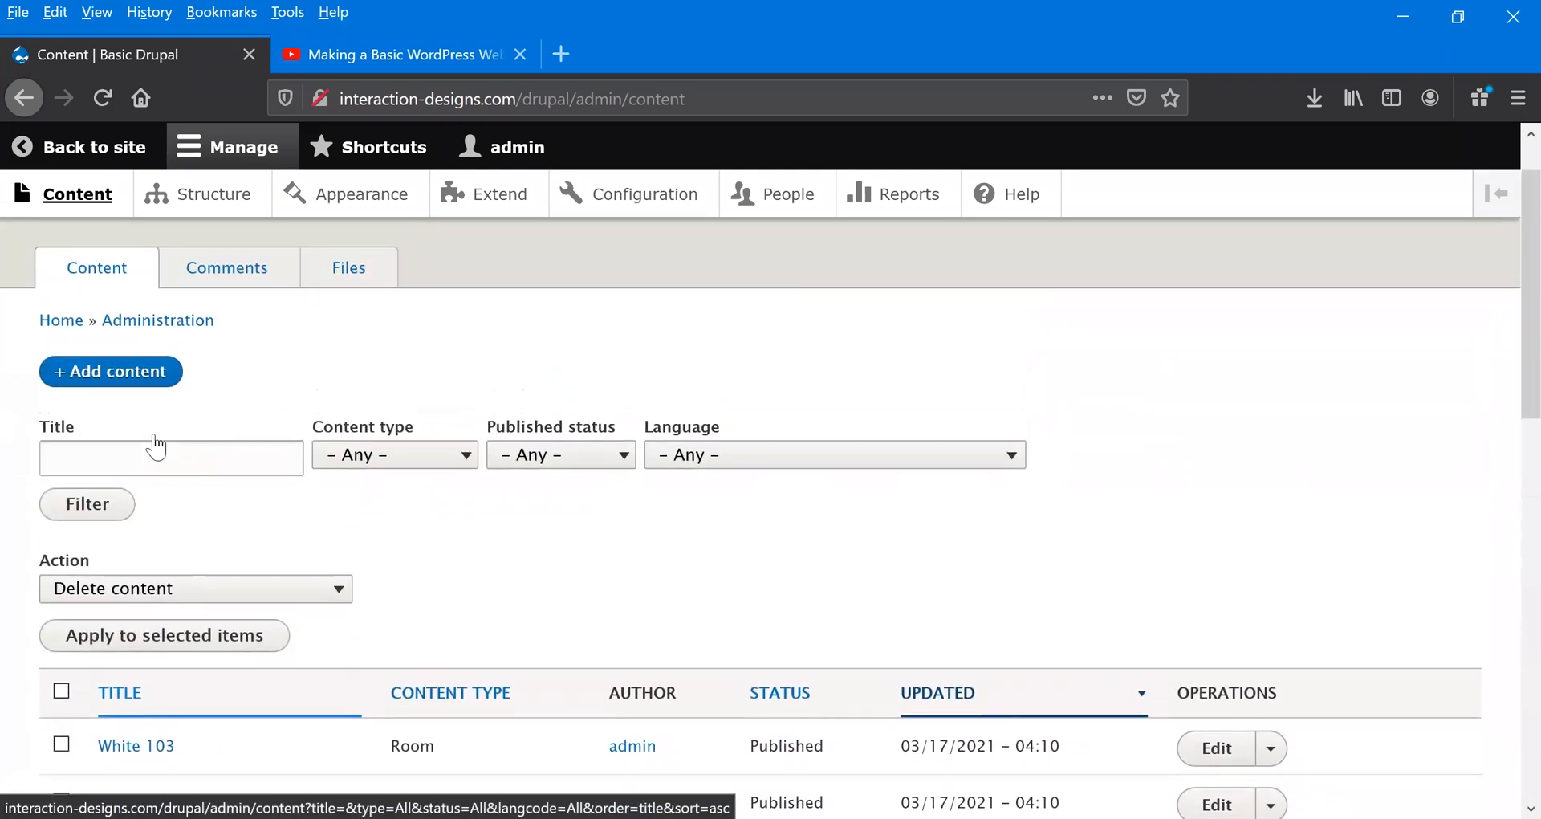
left_click(157, 391)
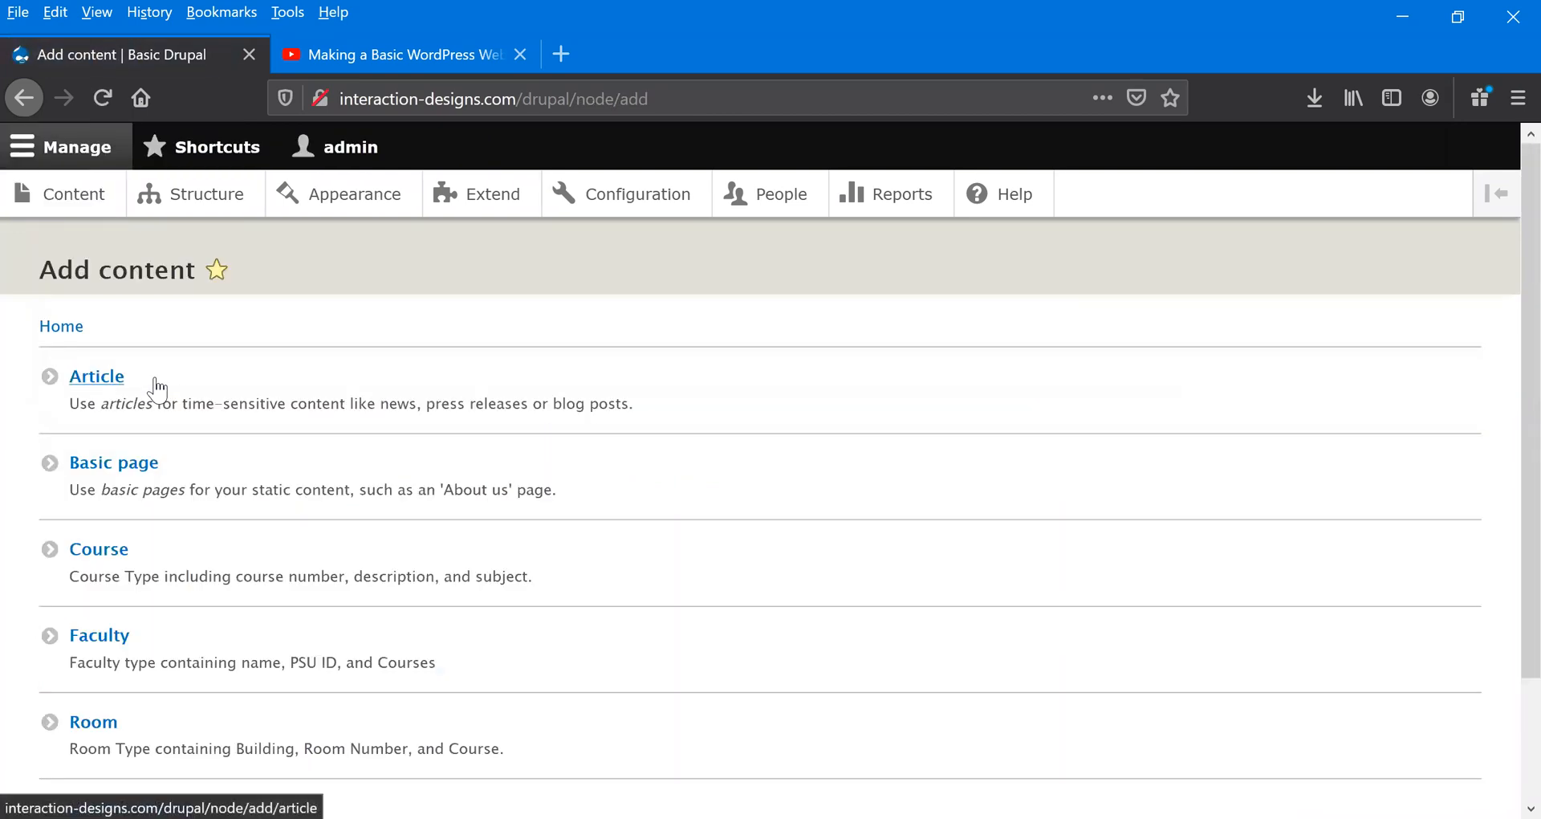
scroll(151, 389, "down", 2)
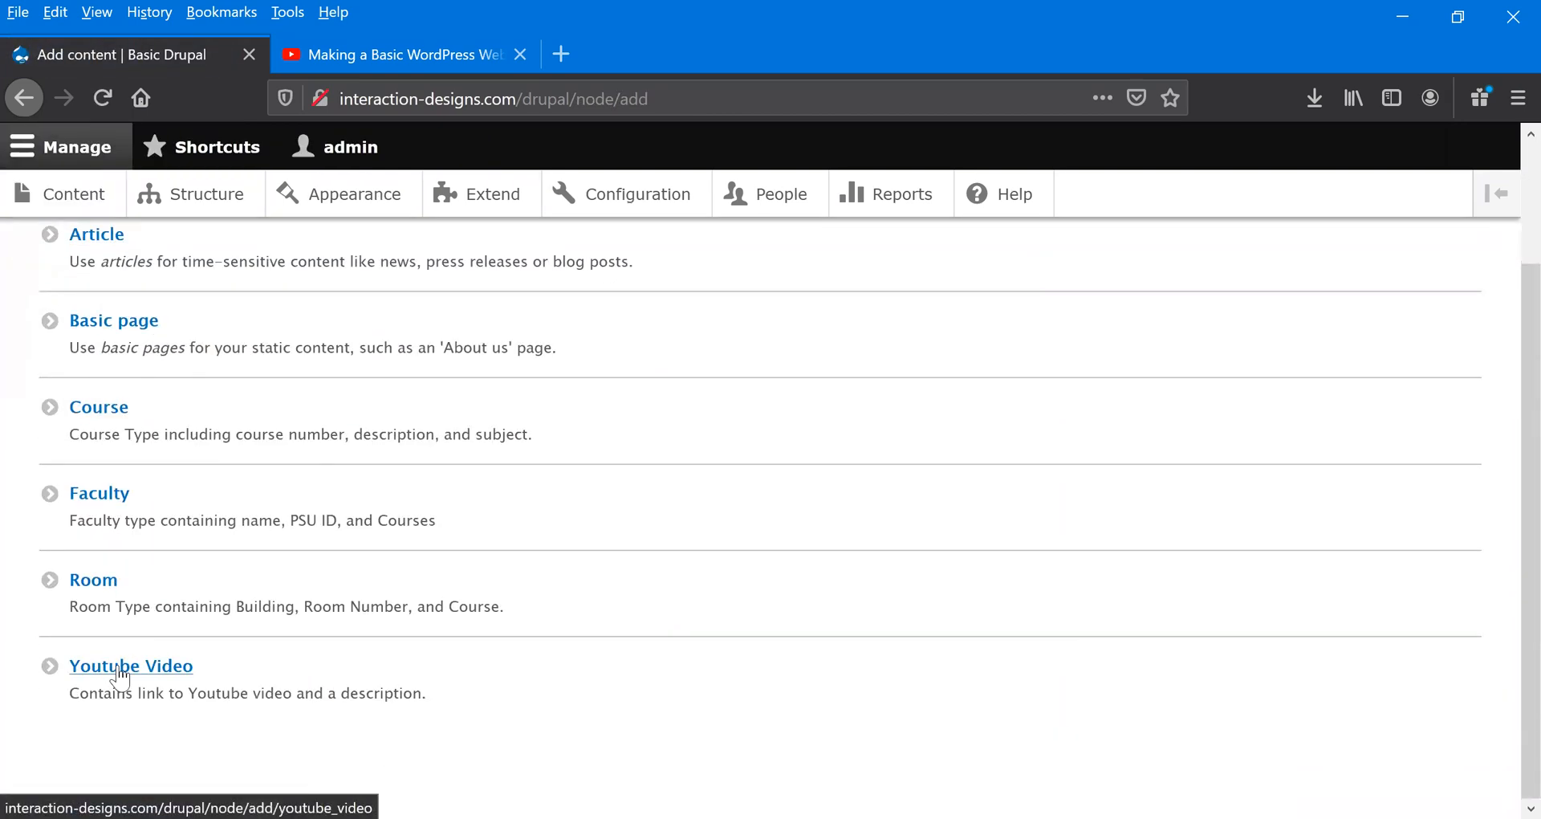
left_click(141, 668)
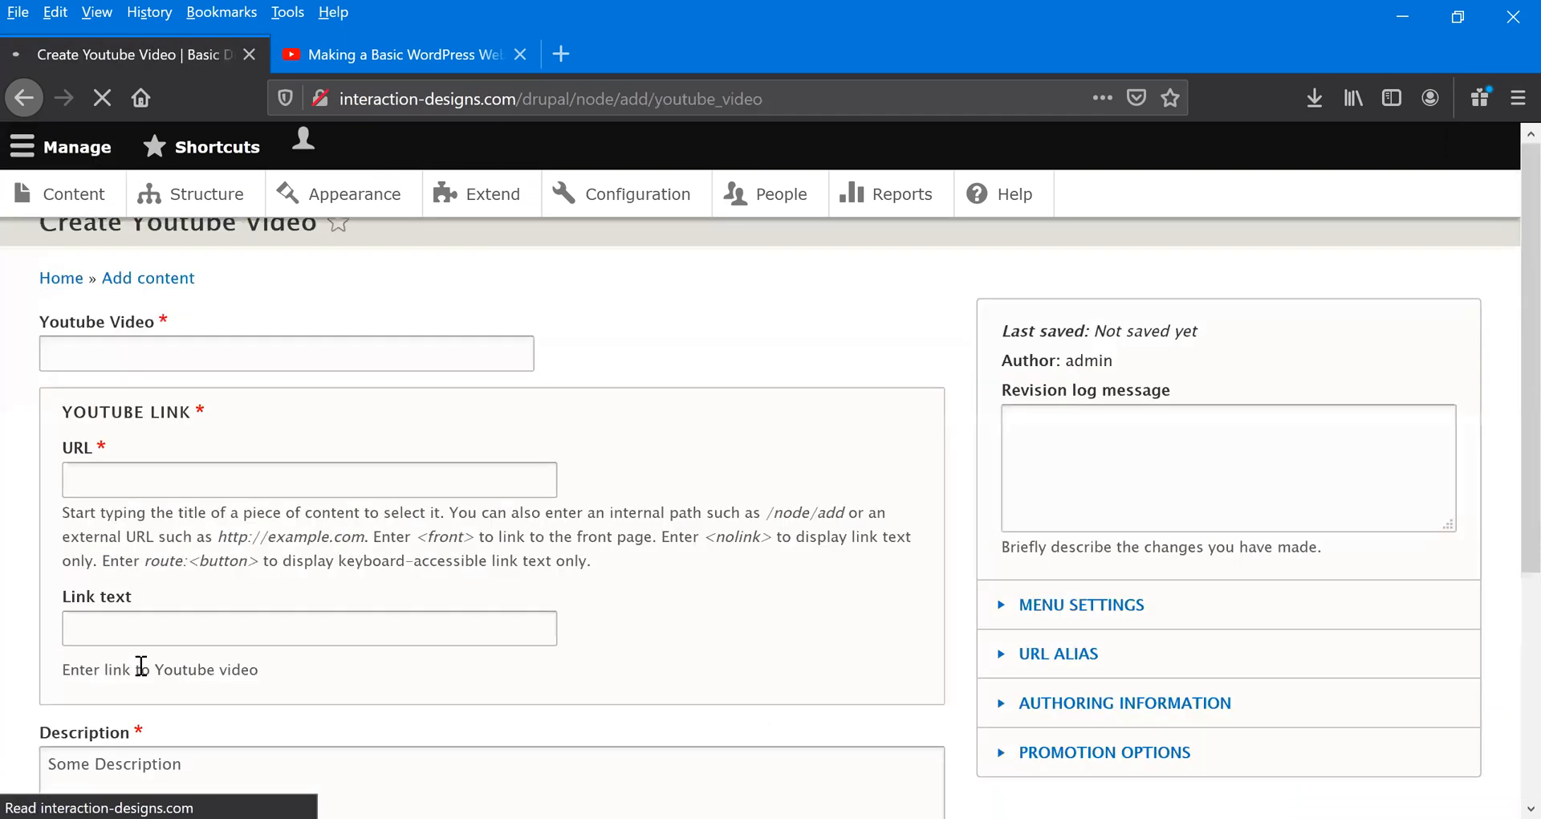
- Check the video's title on its YouTube page and title the new item "Making a Basic Wordpress Website"
left_click(234, 403)
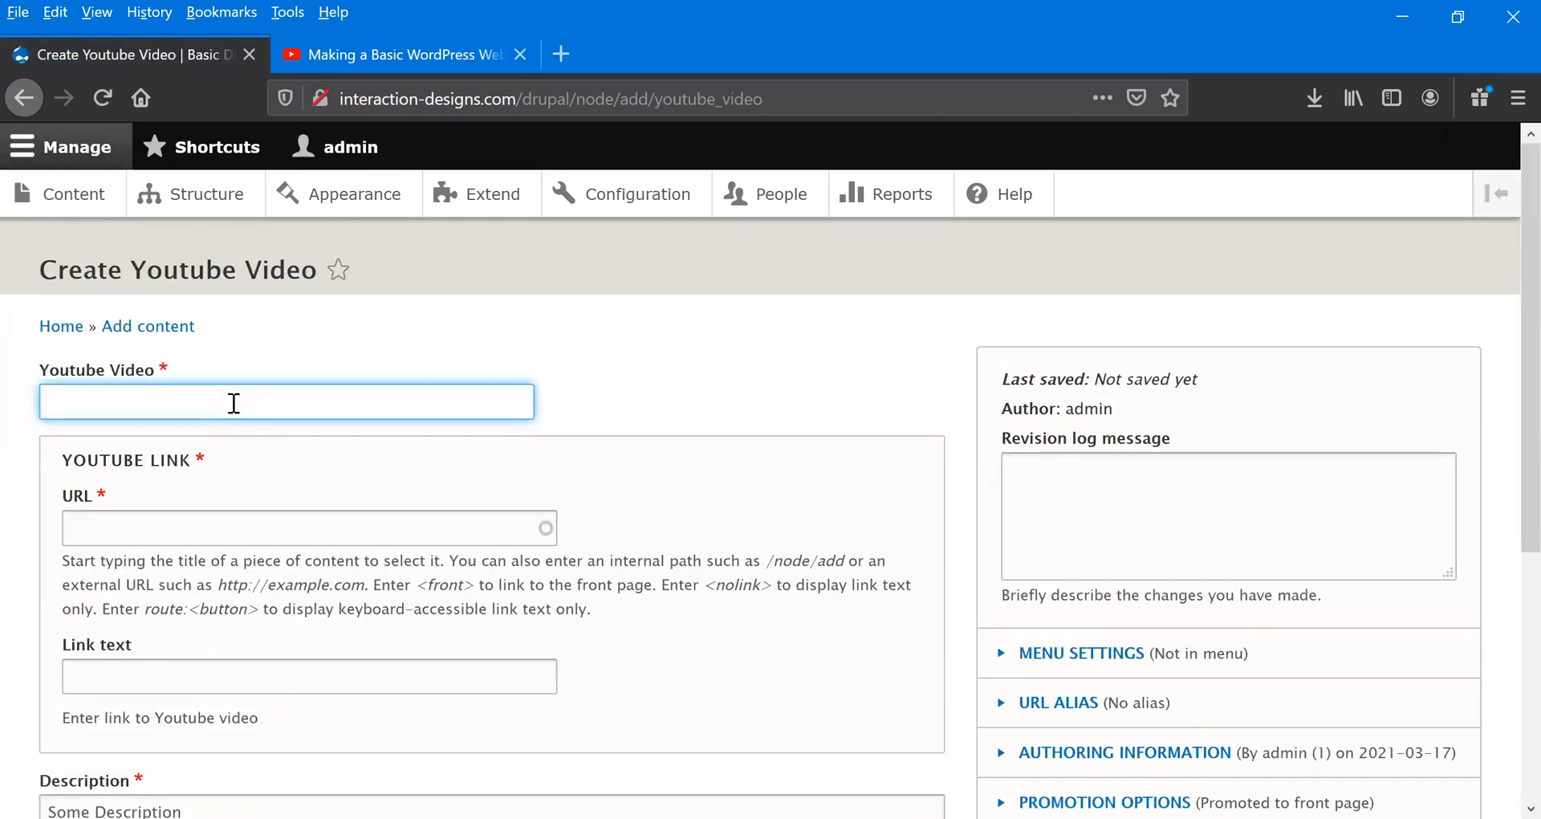
left_click(383, 55)
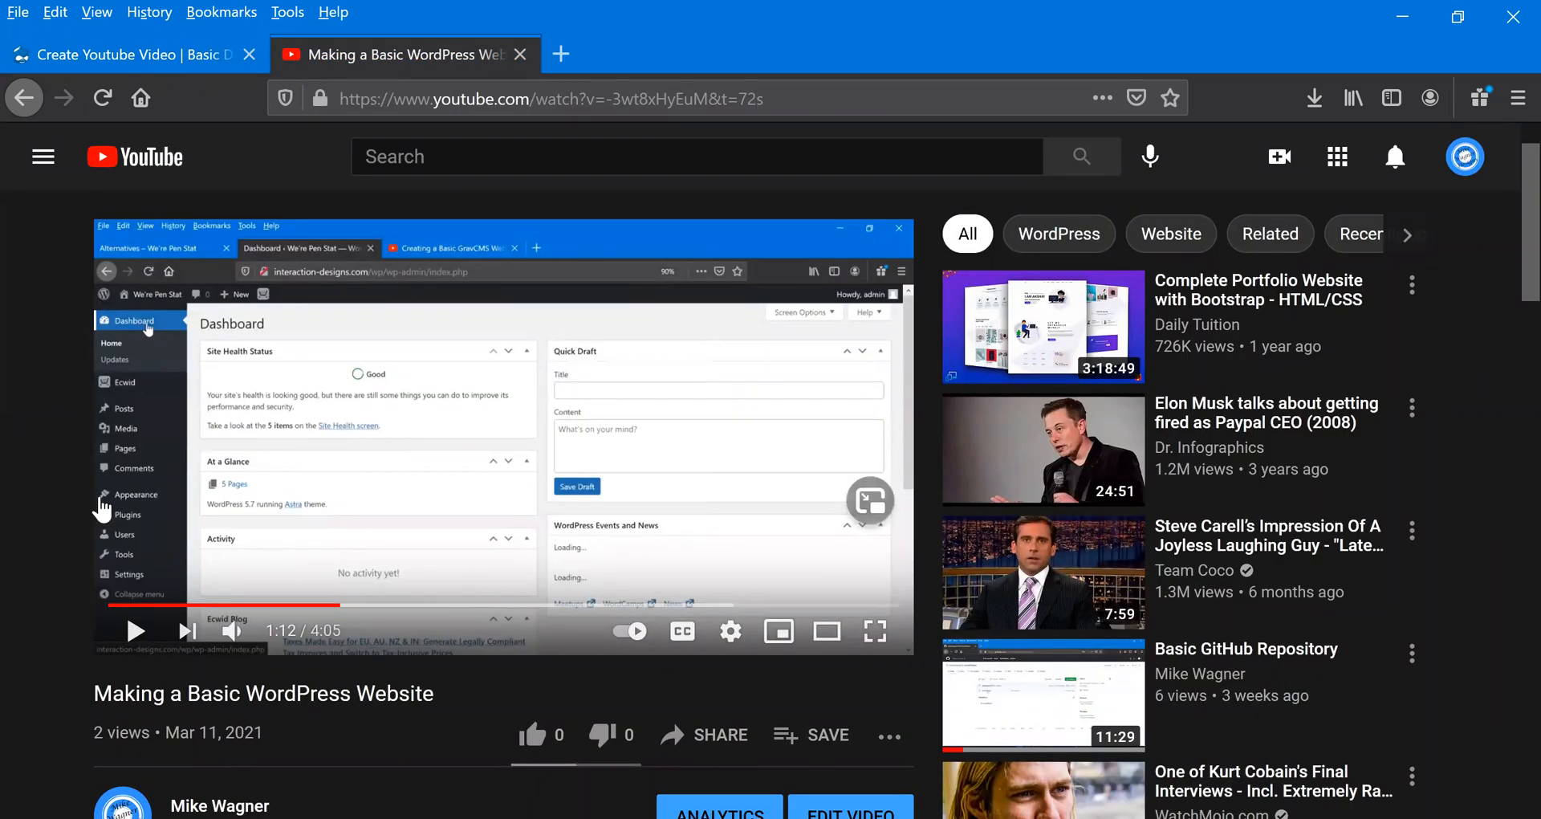
left_click(155, 57)
left_click(198, 394)
type("Making a Basic Wordpress")
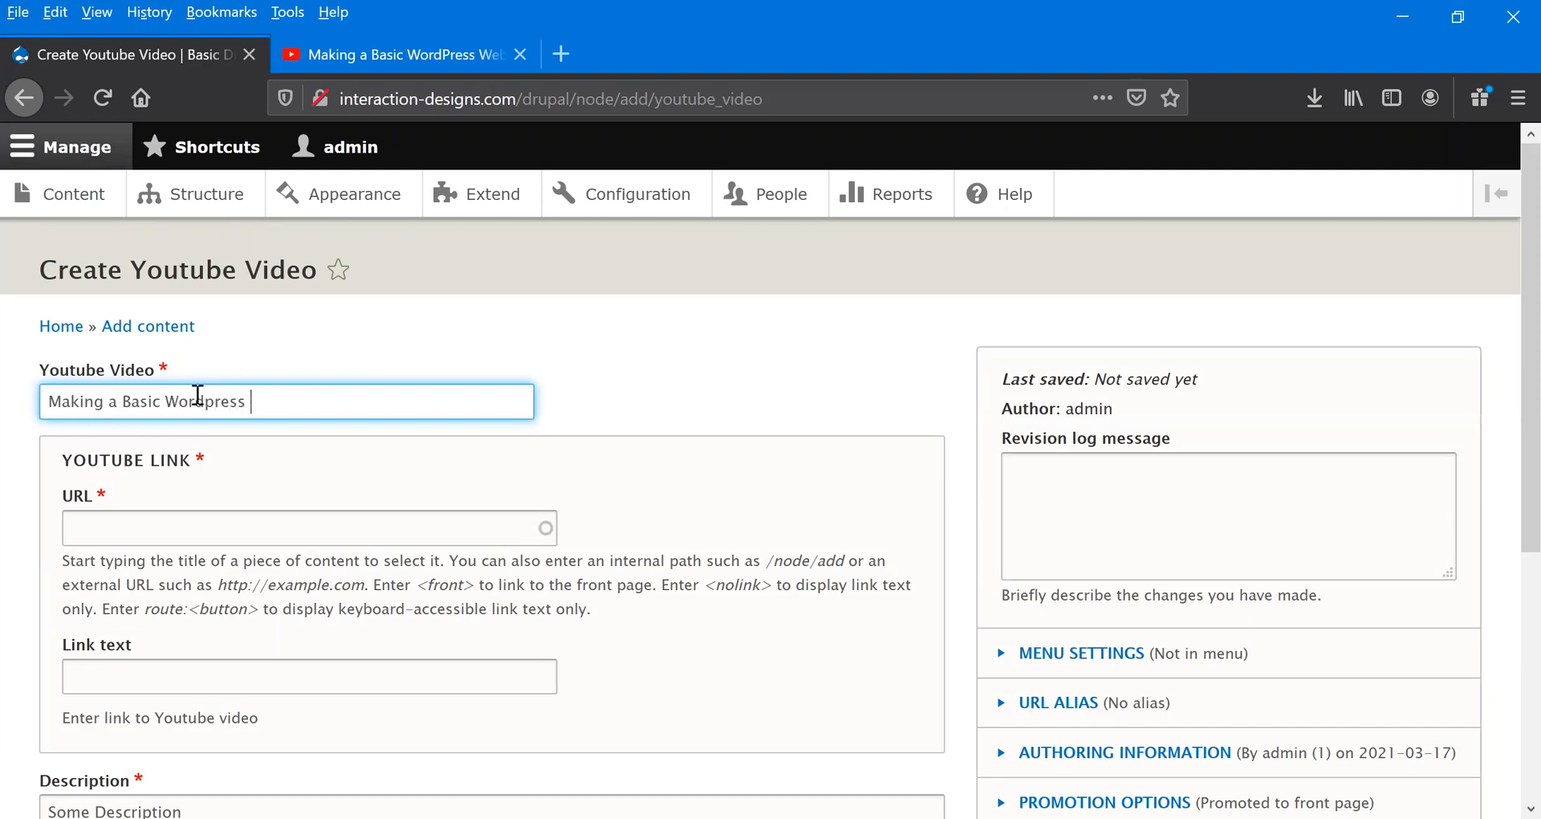
type(" Website")
- Copy the WordPress video's address from its YouTube page into the Youtube Link URL of the new item
left_click(227, 527)
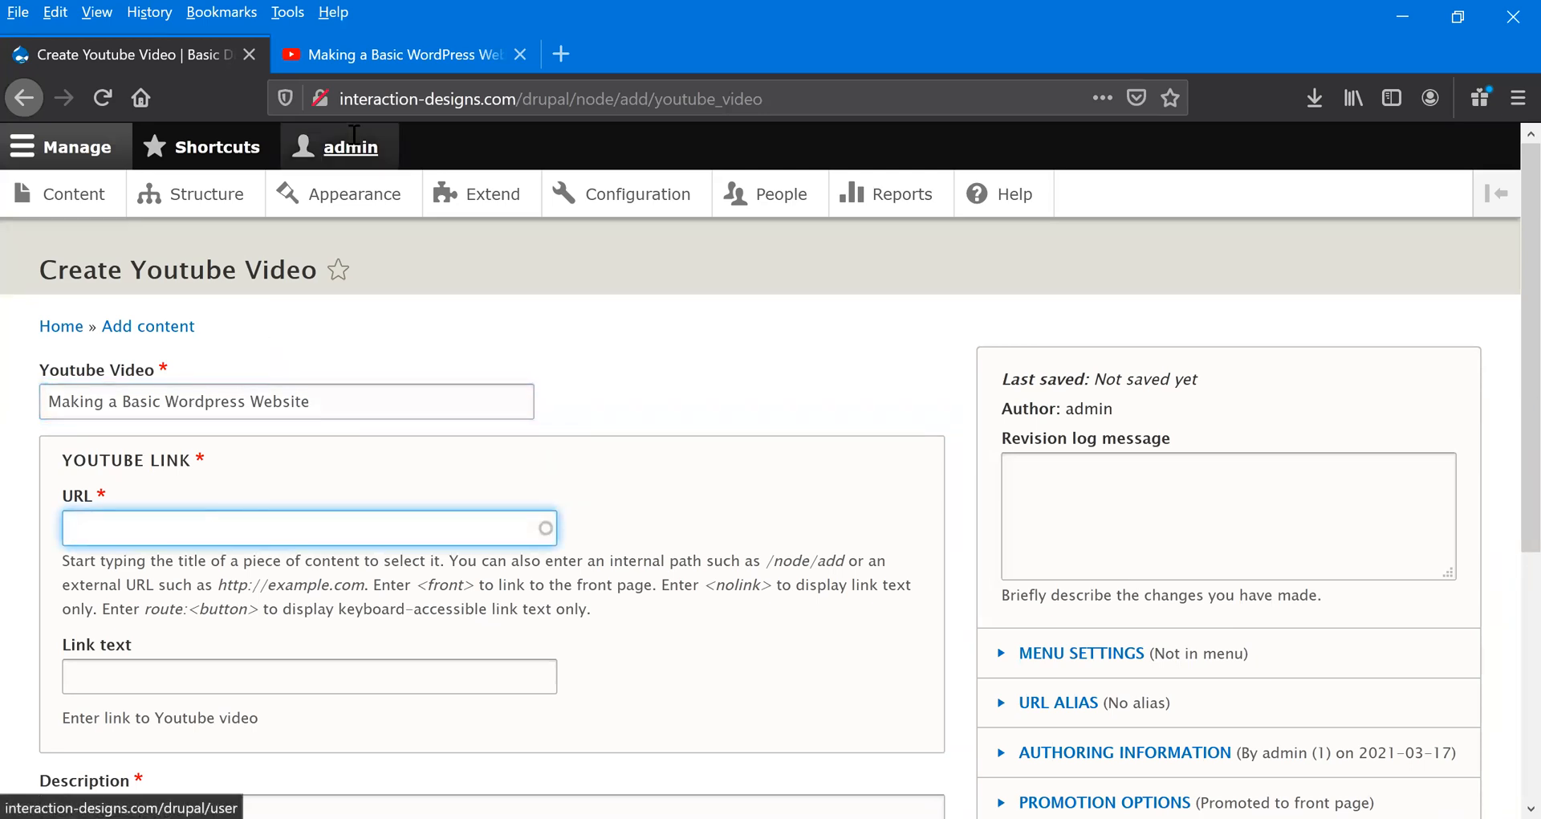
left_click(532, 69)
left_click(537, 94)
key("ctrl+c")
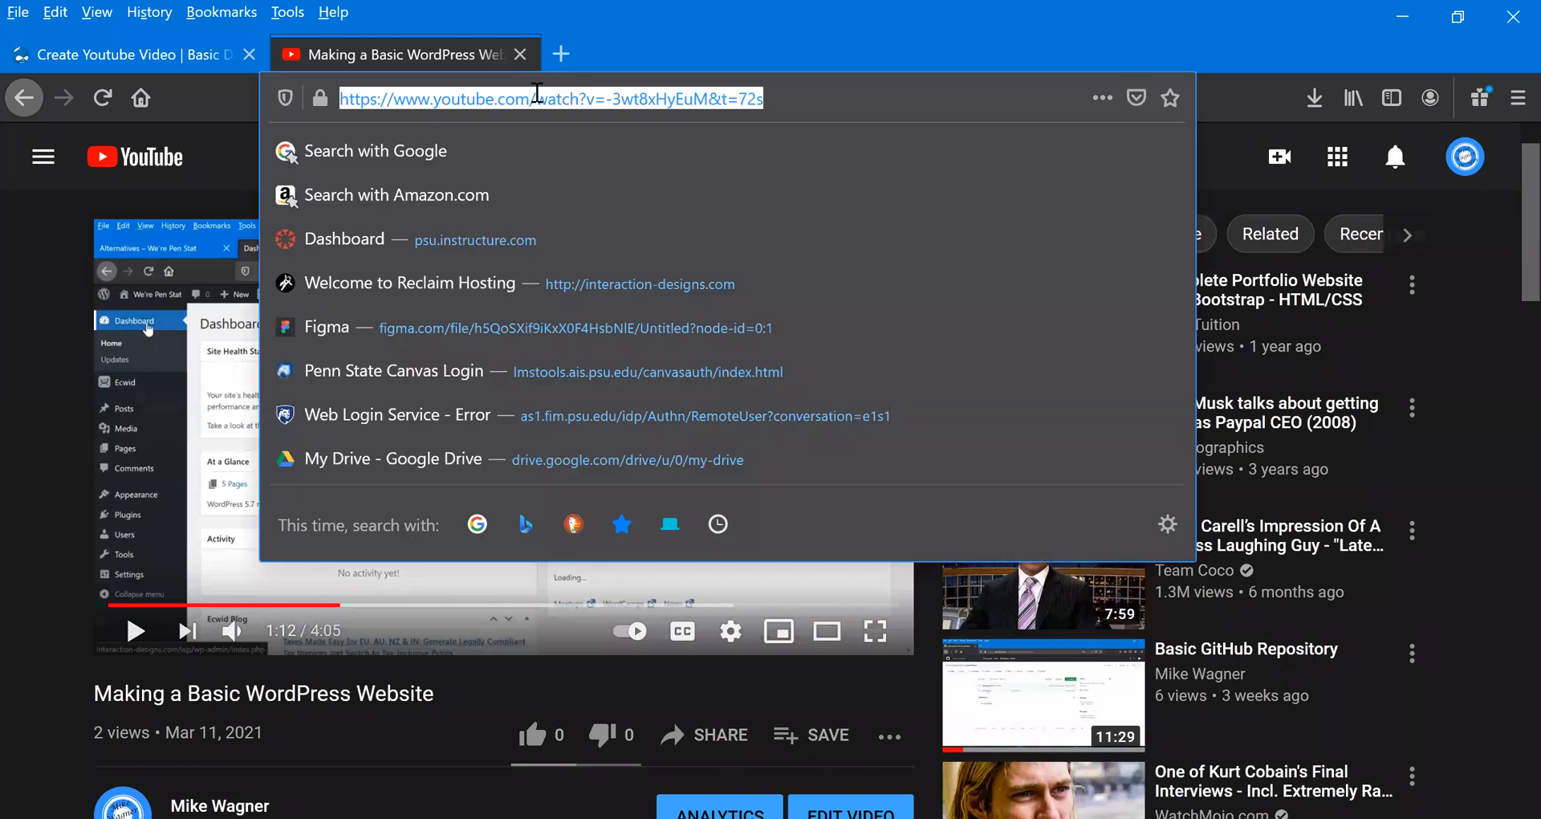
left_click(96, 55)
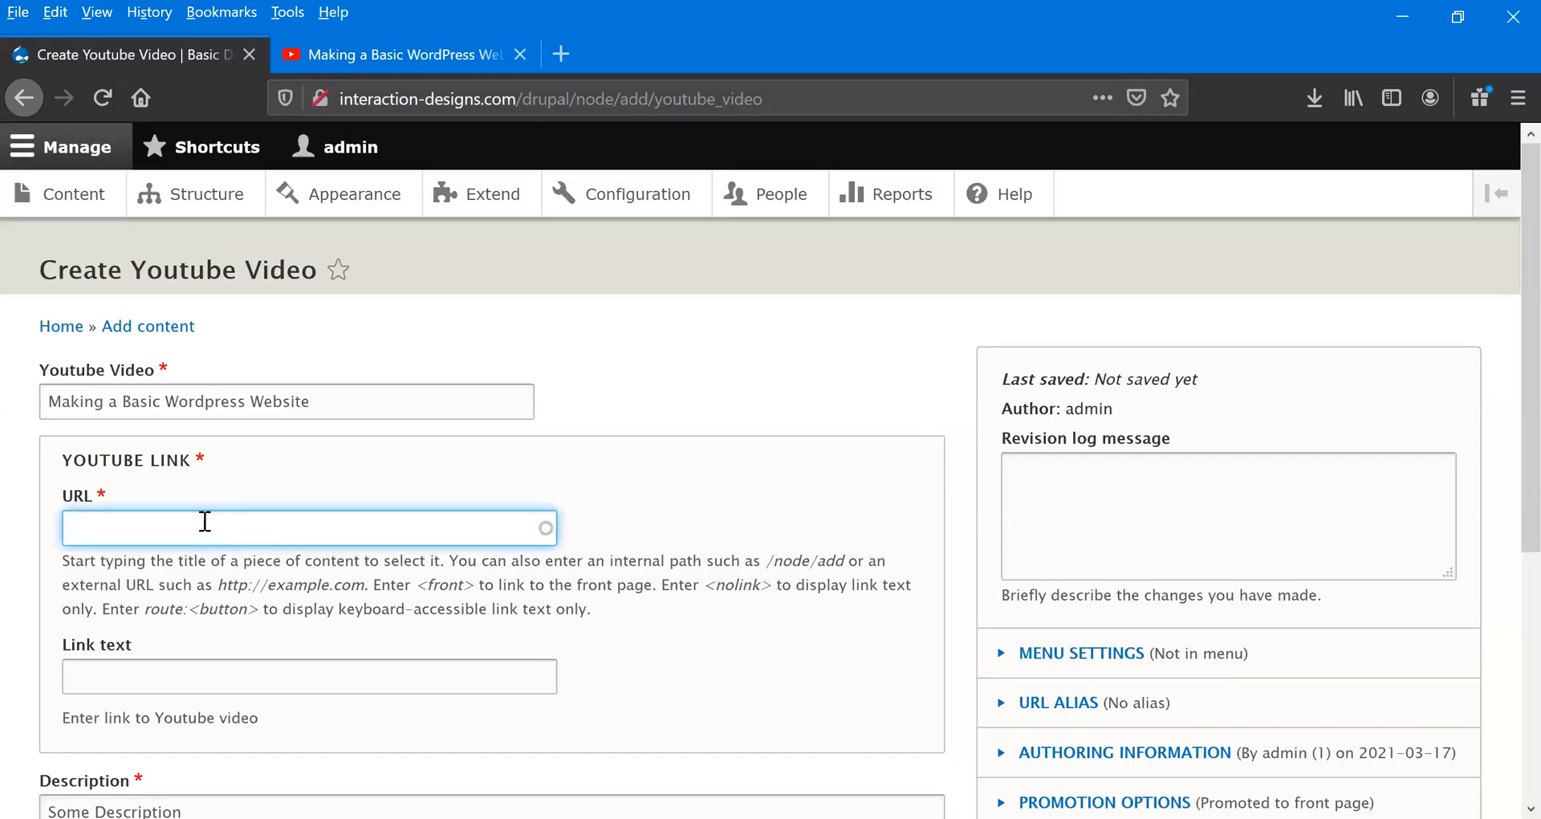
key("ctrl+v")
left_click(681, 651)
- Replace the item's default description with "In thhis video we make a basic wordpress site"
scroll(681, 651, "down", 3)
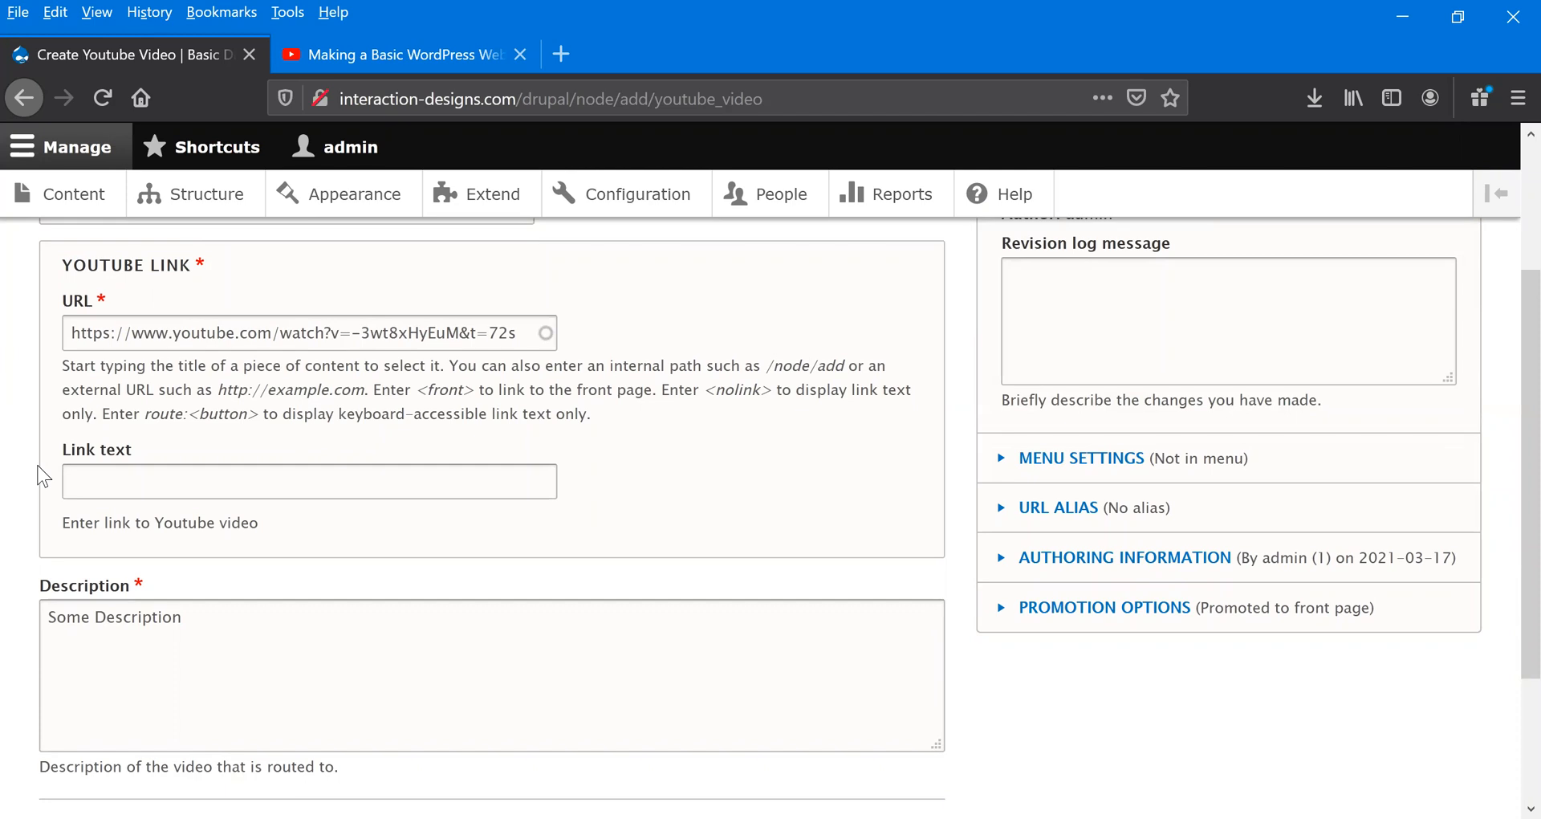
scroll(40, 475, "down", 2)
left_click_drag(198, 508, 36, 517)
key("BackSpace")
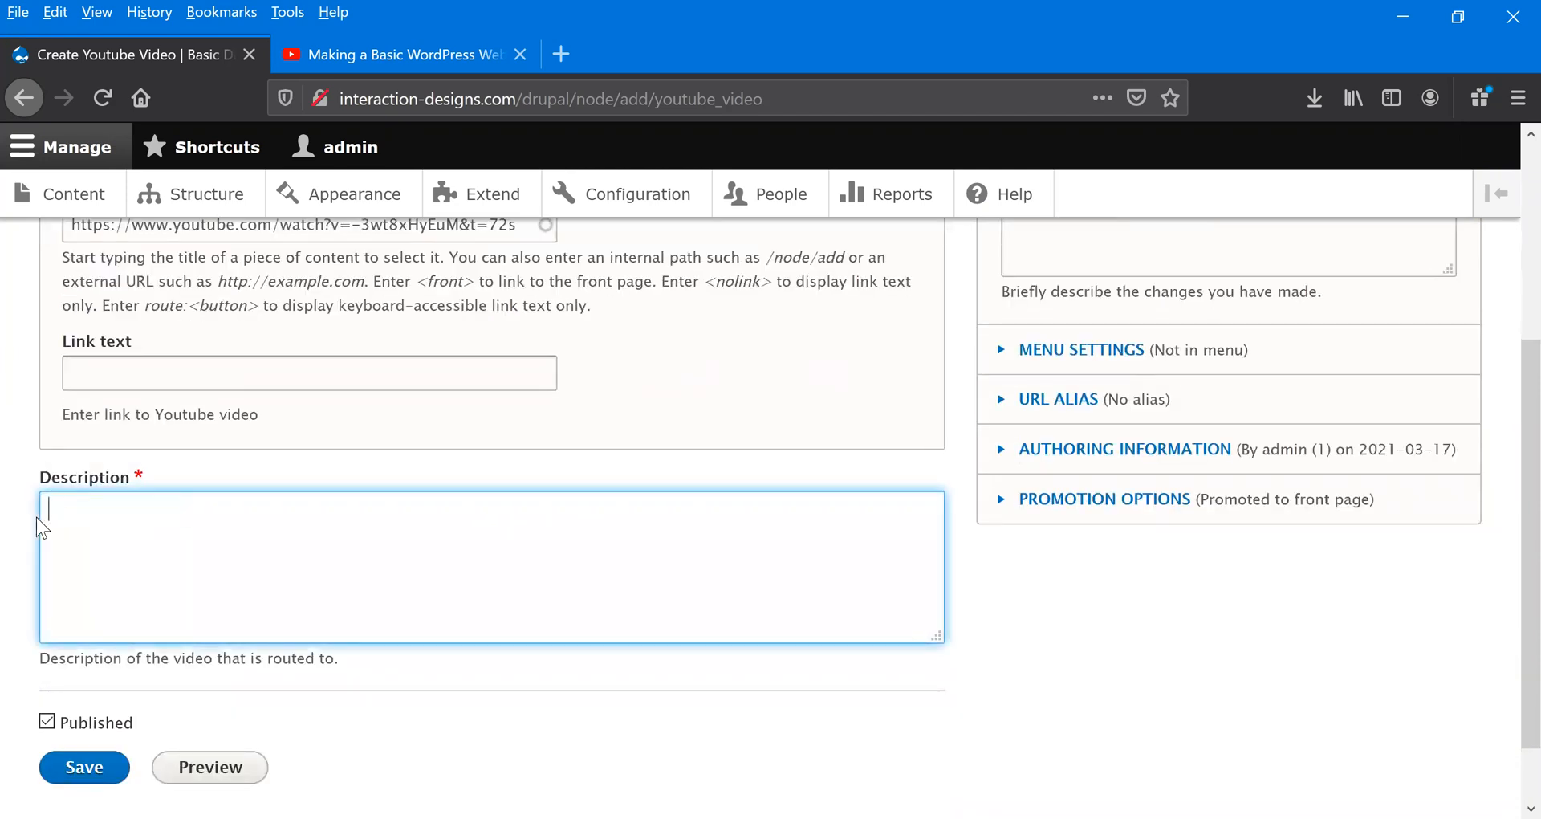
type("In thhis video we make ")
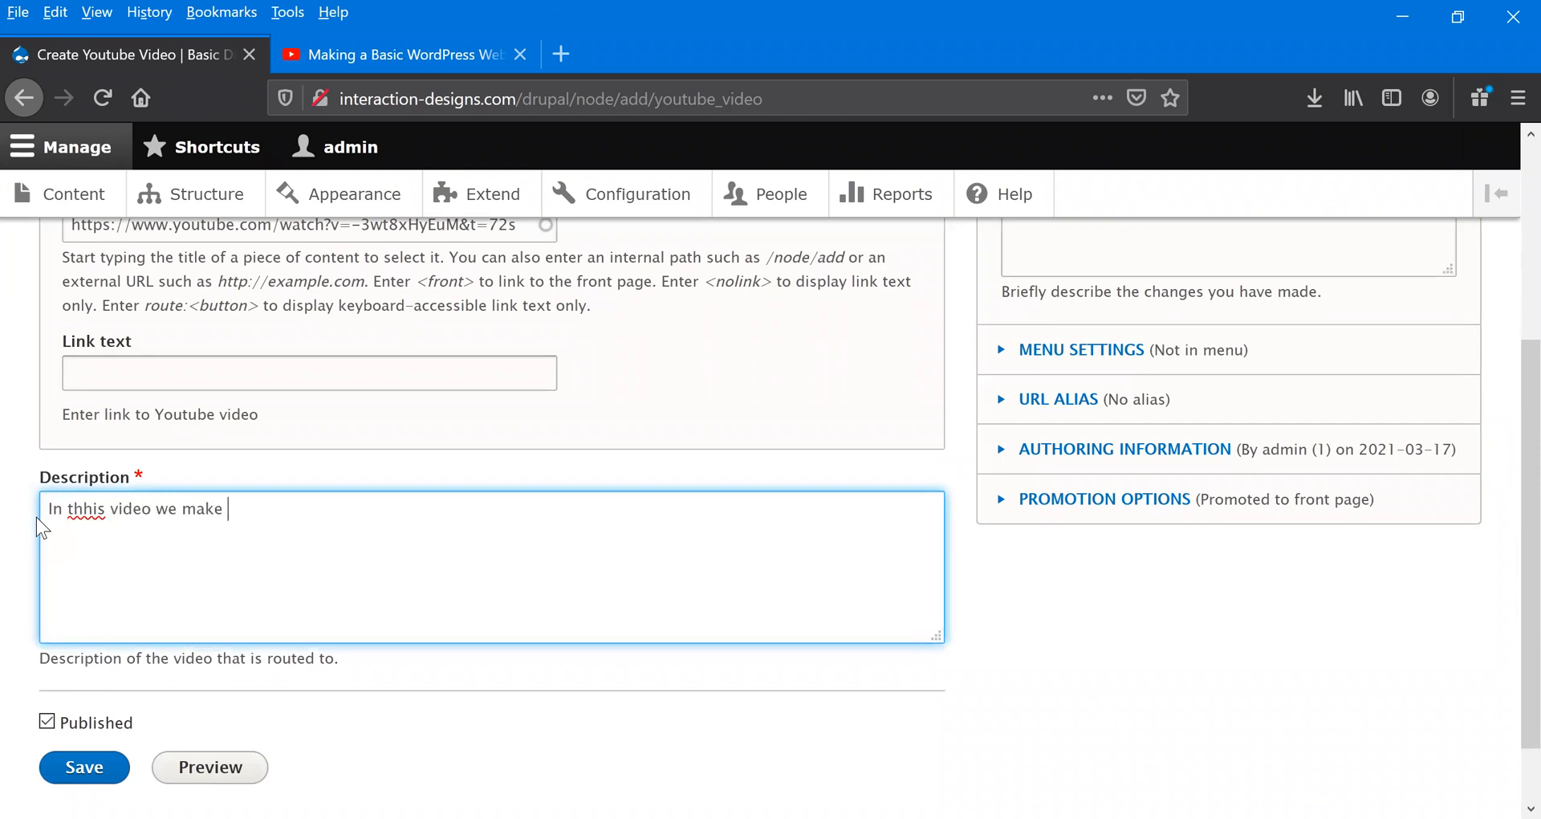
type("a basic wordpress s")
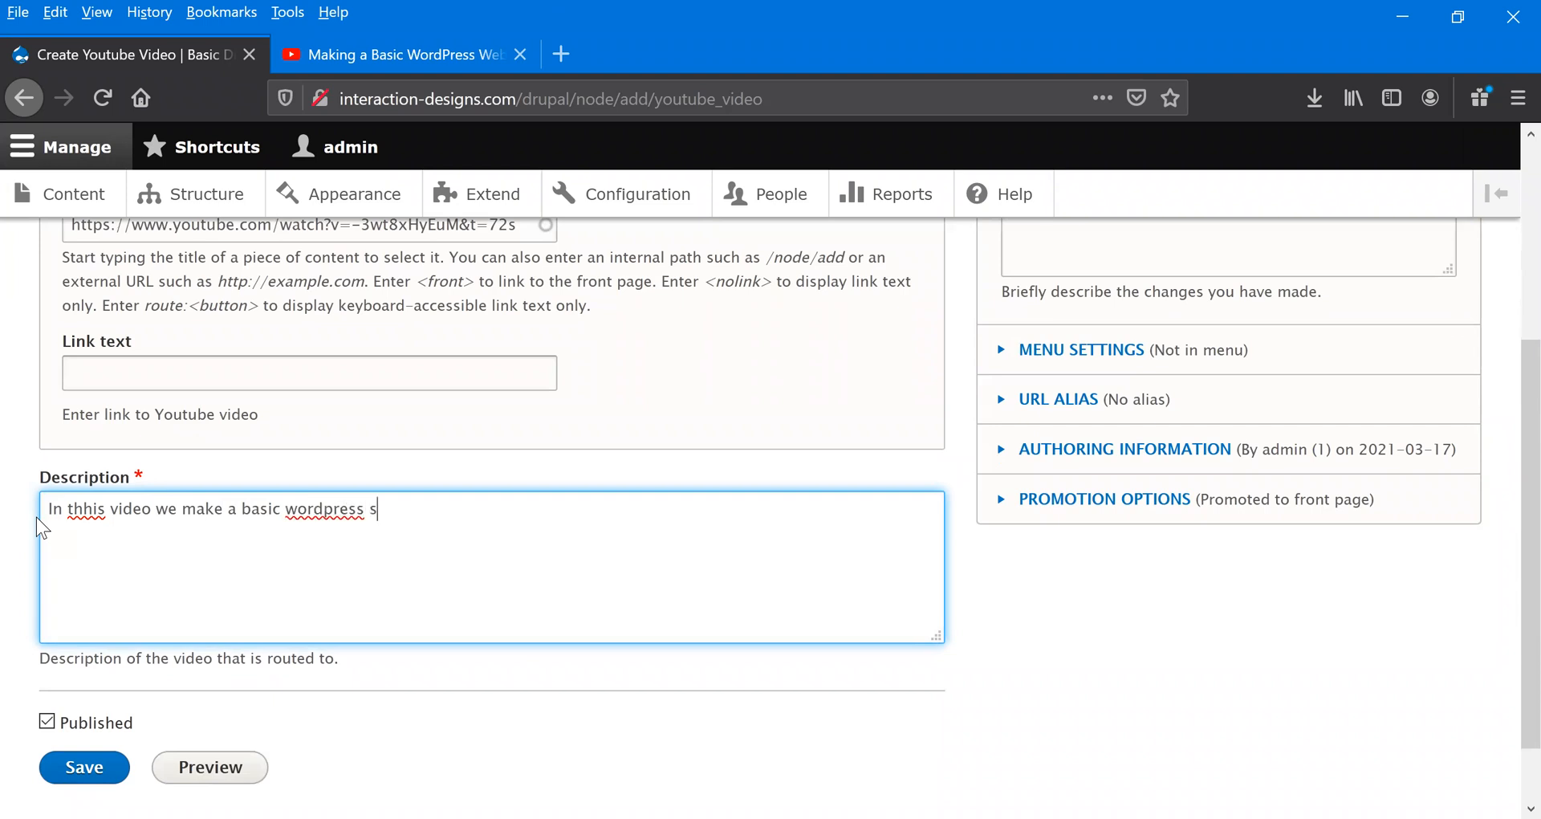
type("ite")
- Correct the description to "In this video we make a basic WordPress site", save the item and view its page
left_click(75, 507)
key("BackSpace")
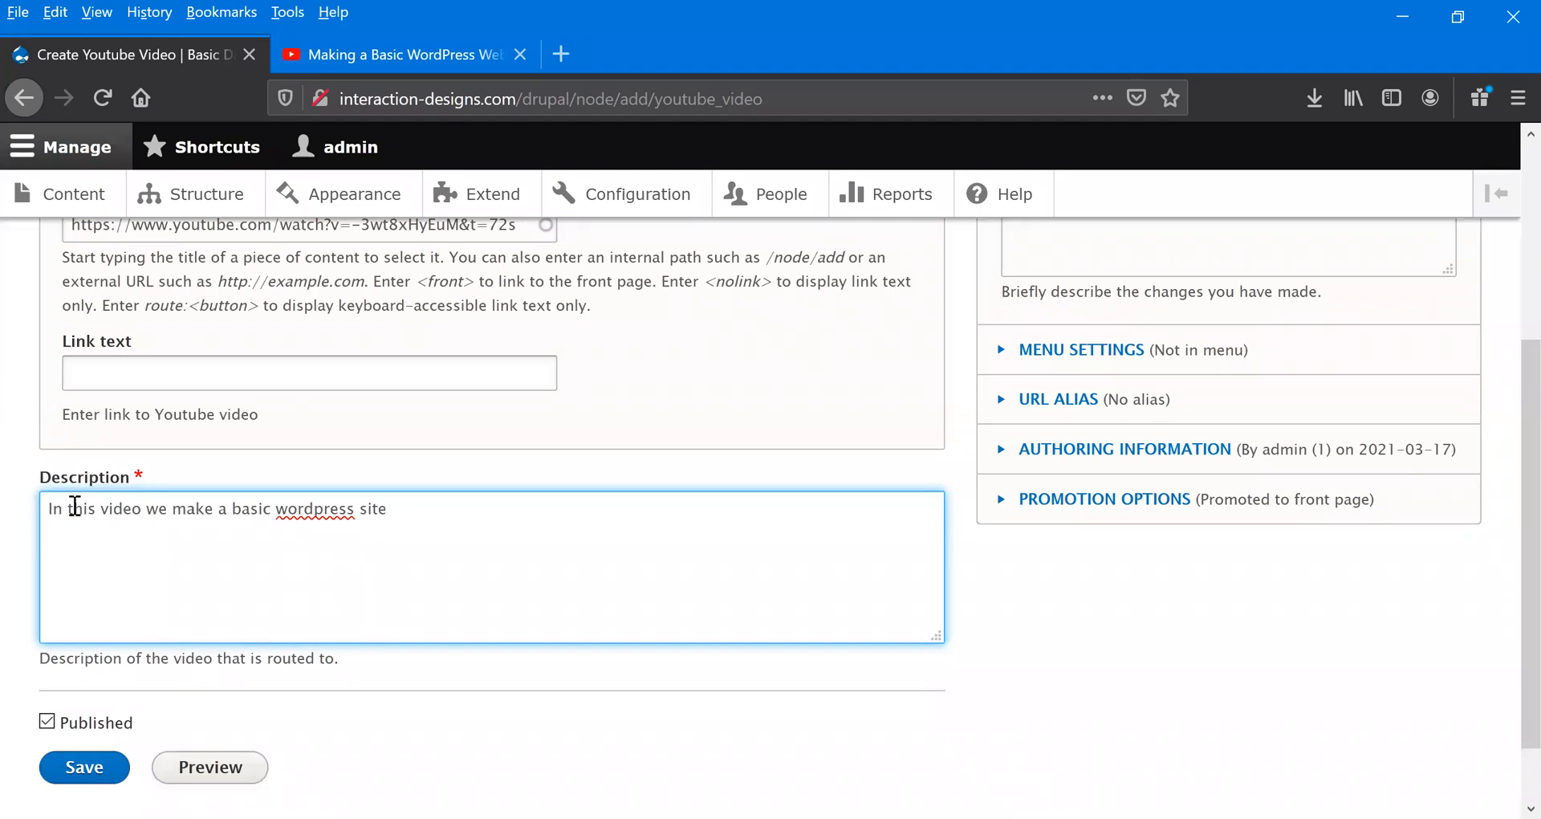
left_click(283, 510)
key("BackSpace")
type("W")
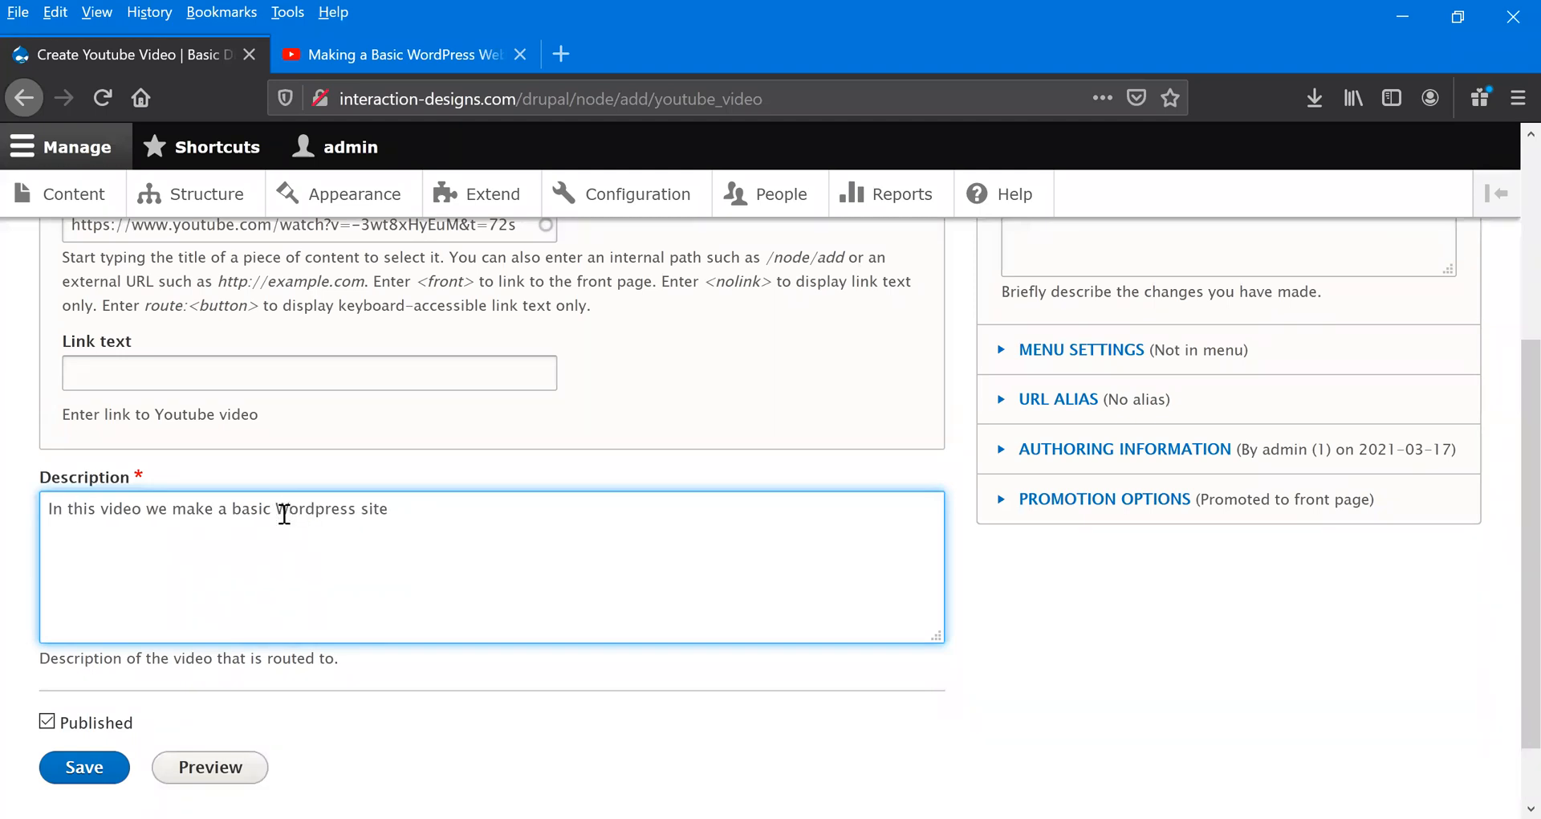
left_click(319, 510)
key("Delete")
type("P")
scroll(186, 698, "down", 1)
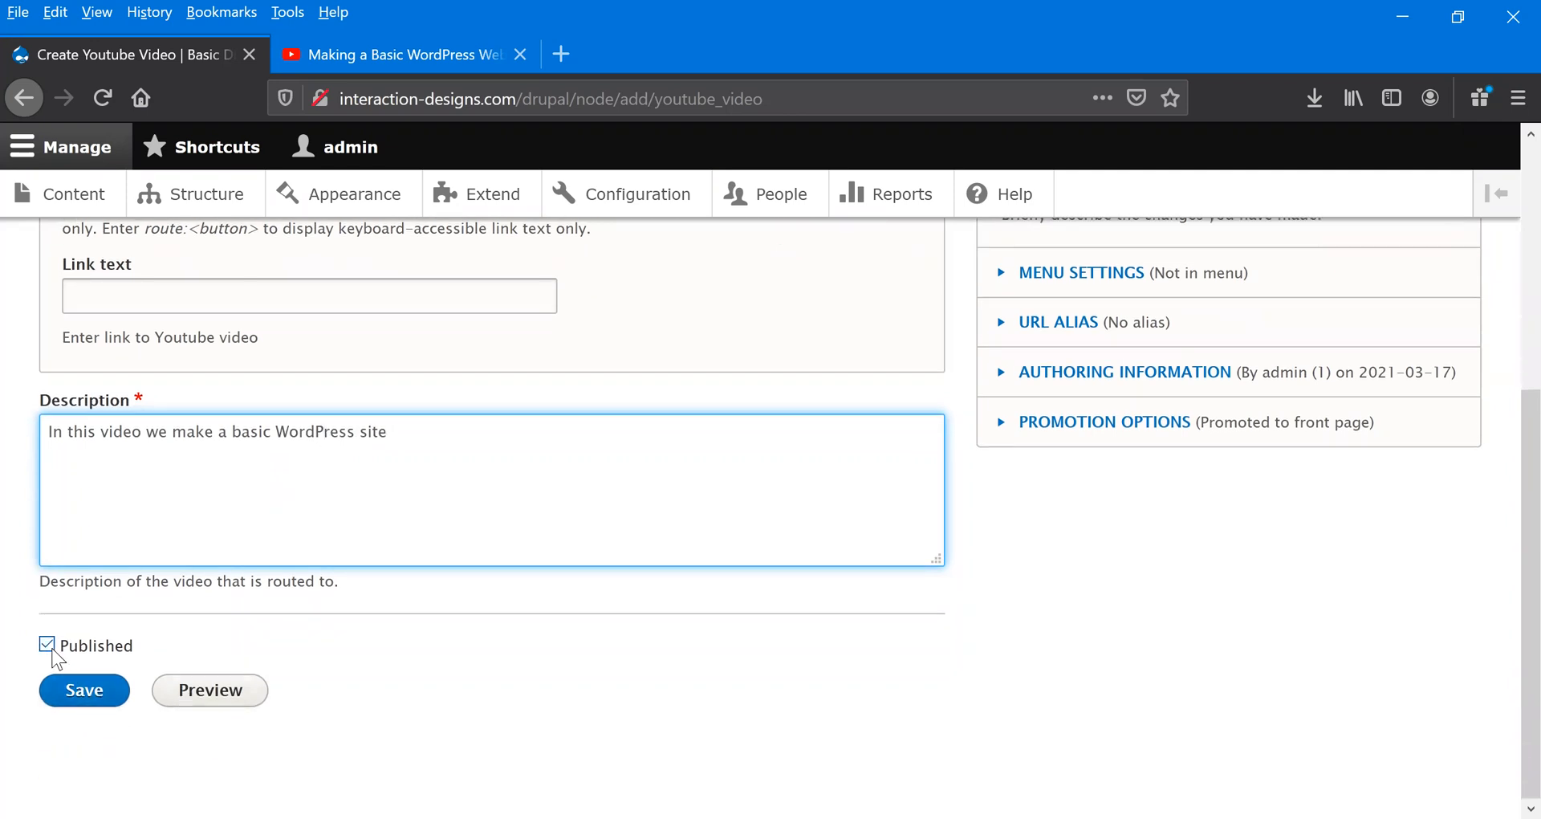
left_click(88, 691)
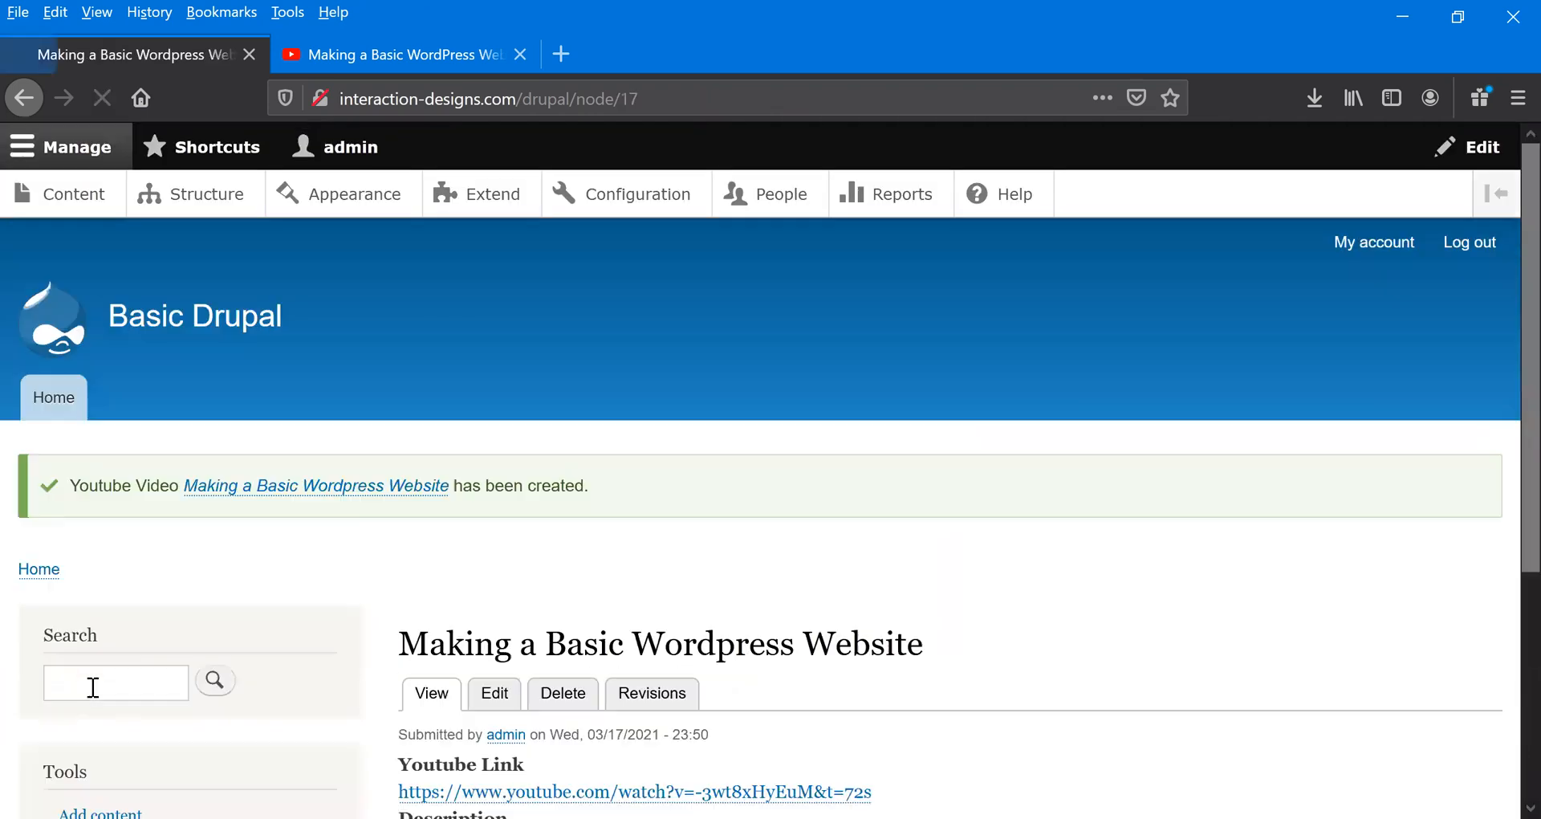
scroll(484, 565, "down", 3)
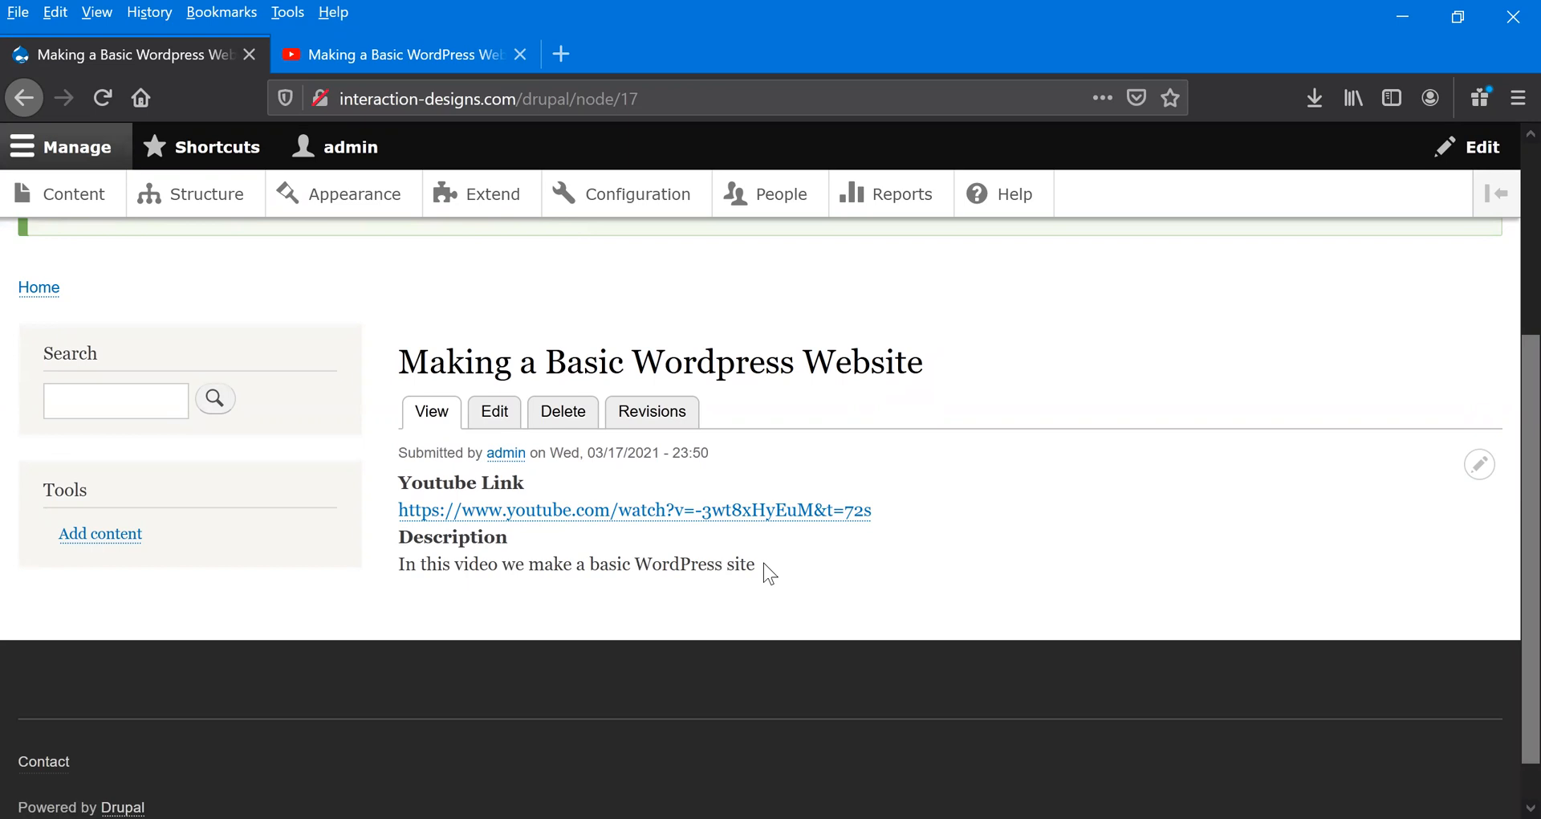
- Review the new video item's page, then go to the site's front page and open "Making a Basic Wordpress Website" from its listing
scroll(559, 434, "up", 3)
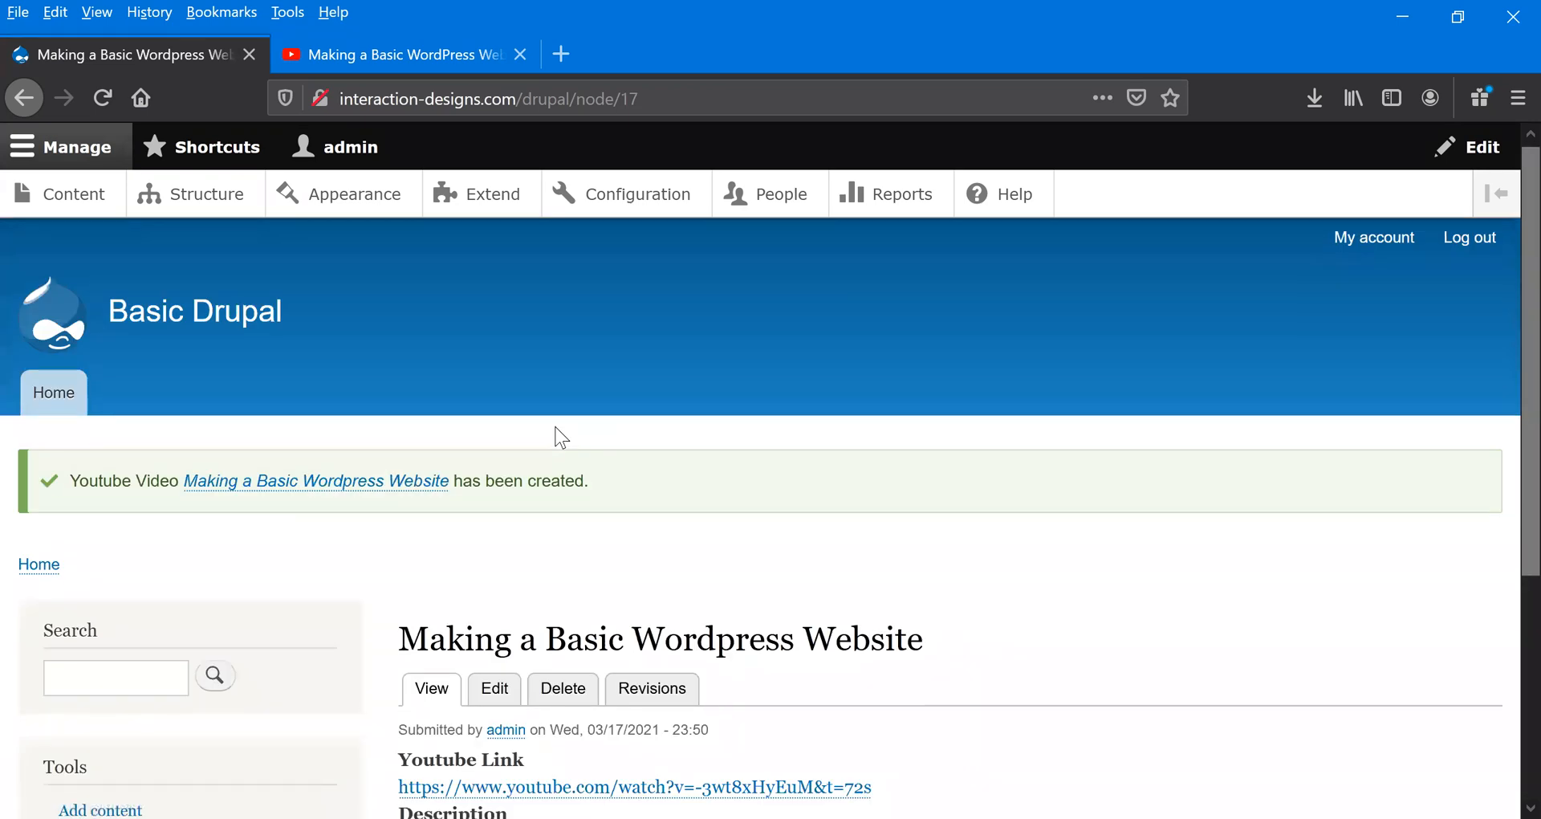
scroll(560, 433, "down", 2)
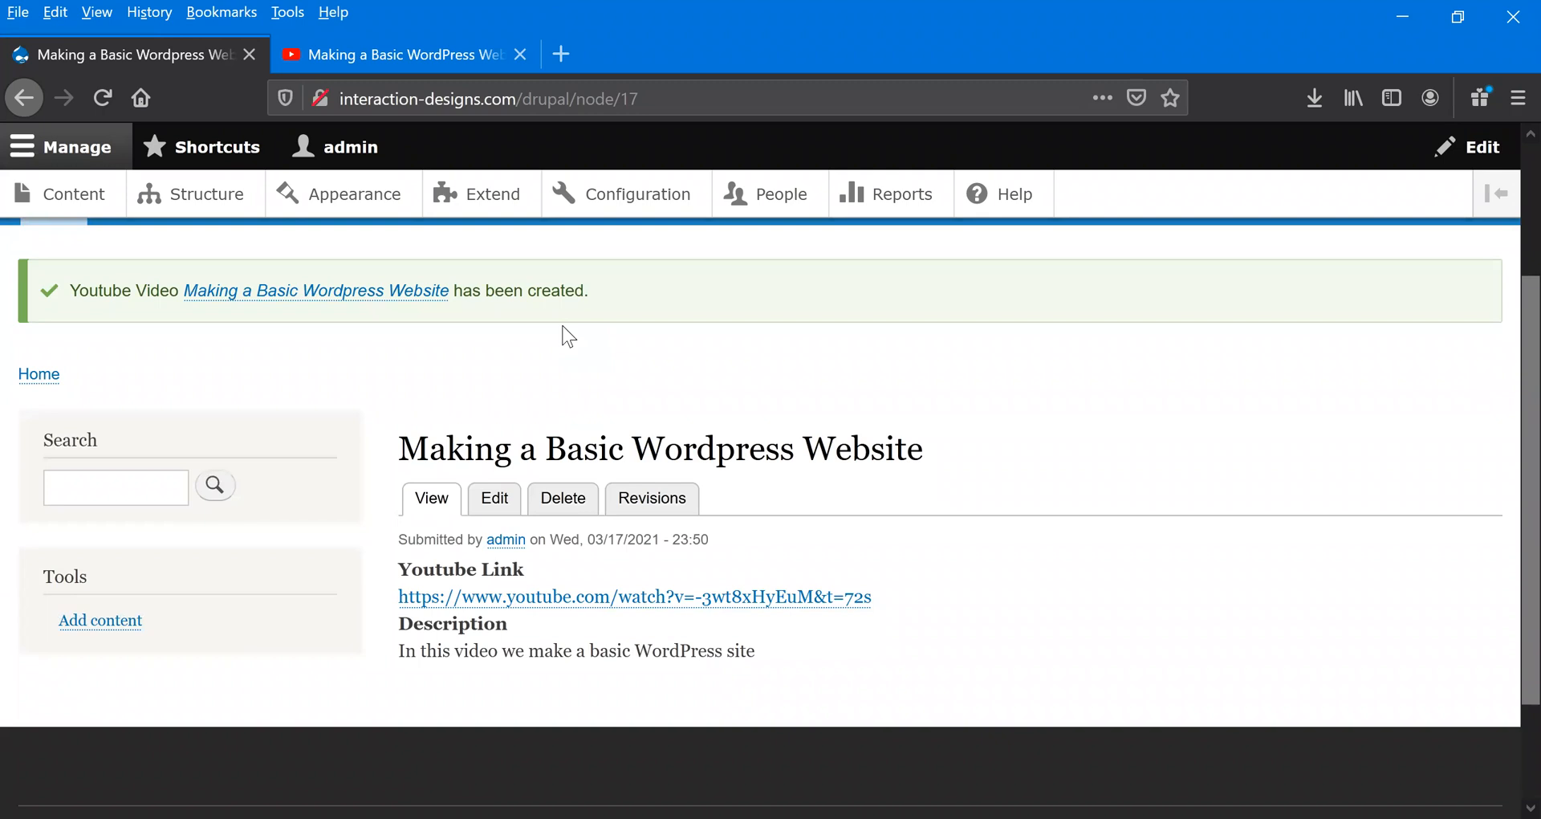
scroll(564, 333, "up", 2)
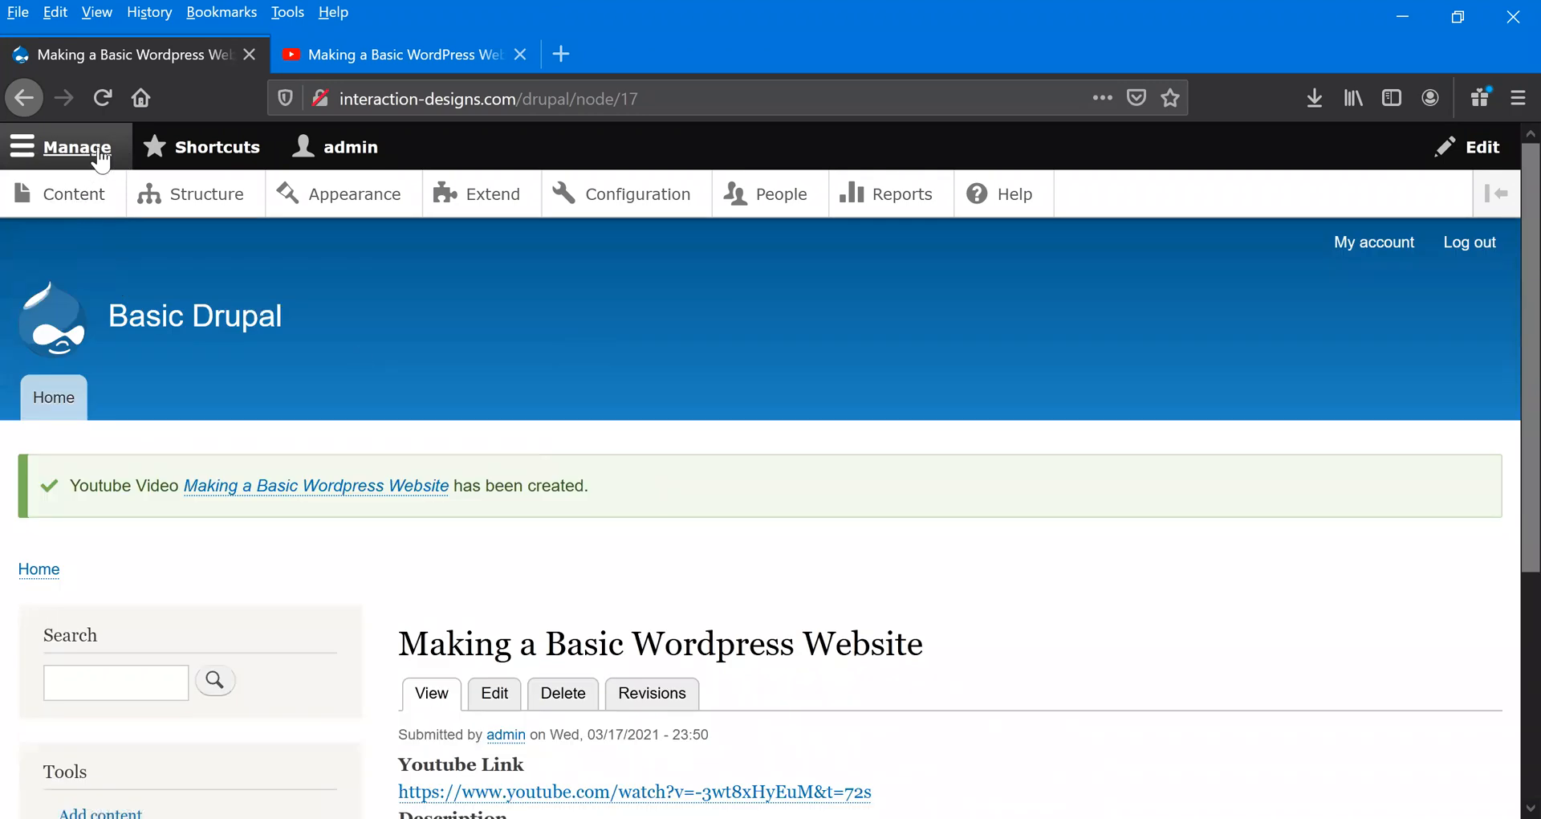
left_click(148, 321)
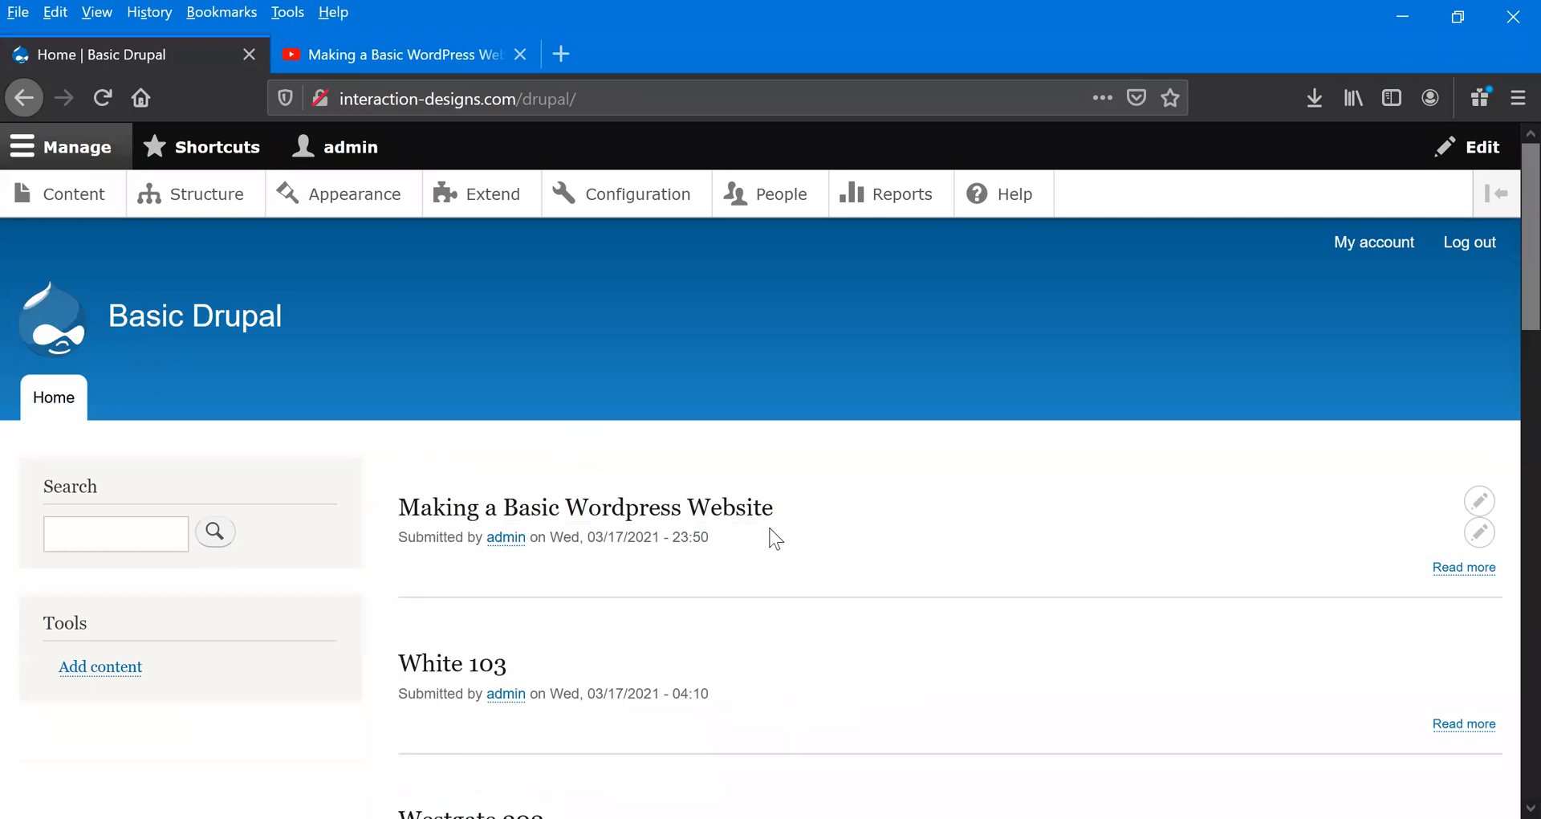
left_click(530, 518)
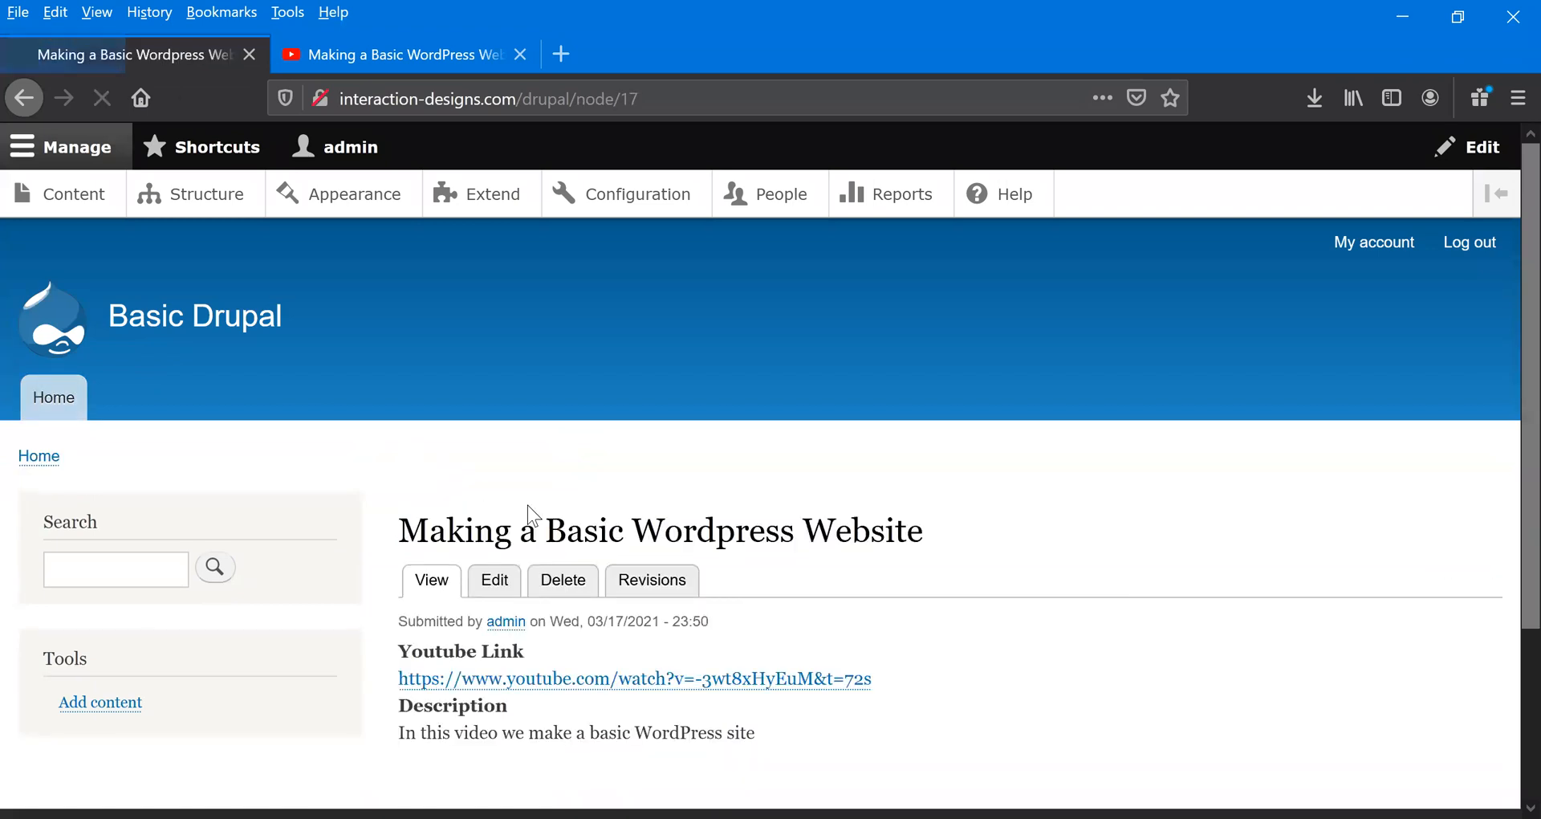
scroll(531, 516, "down", 3)
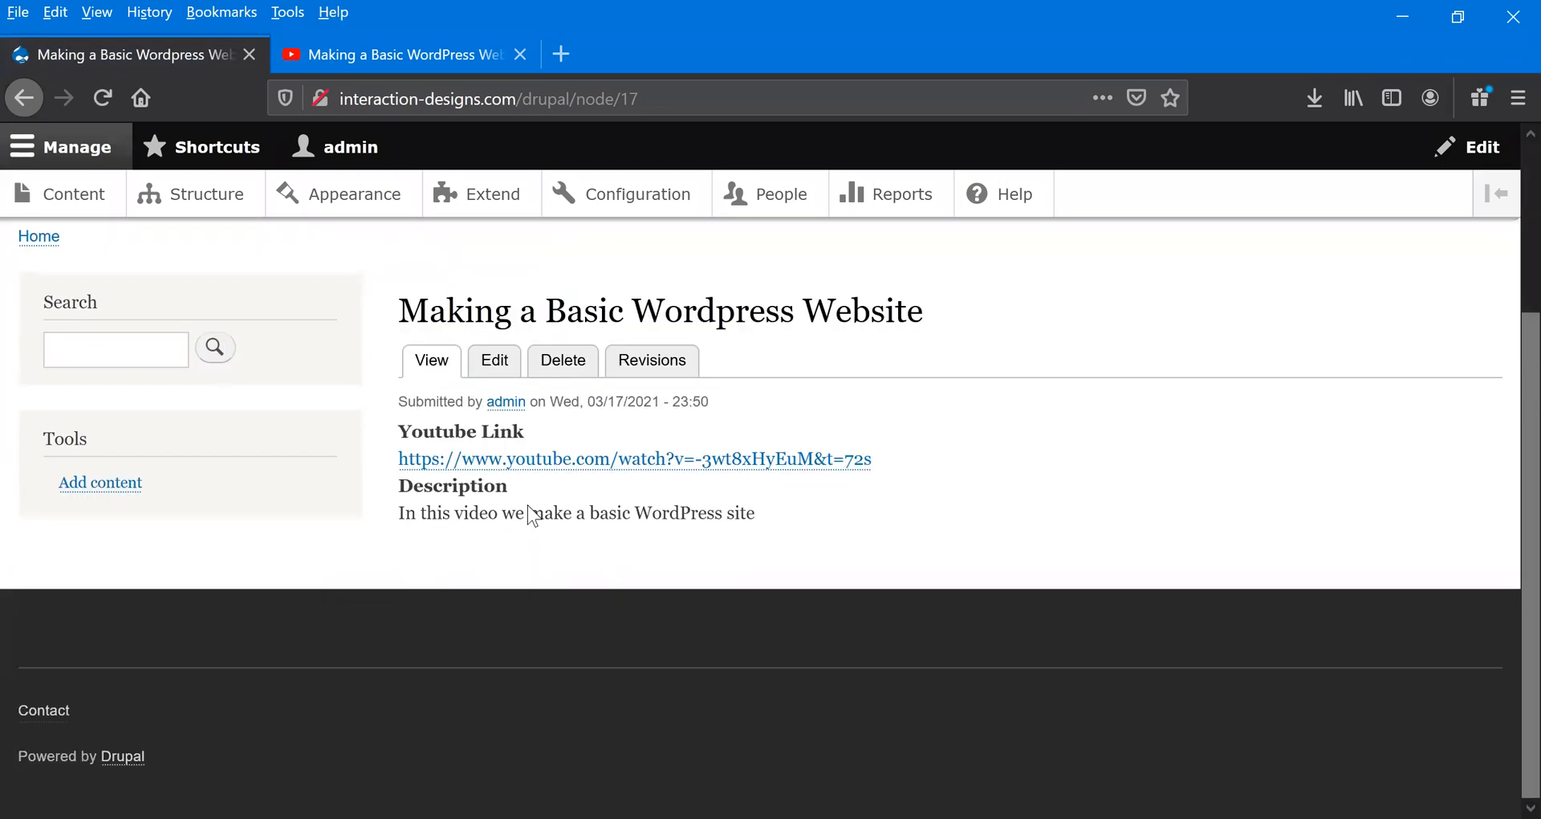
scroll(531, 516, "up", 3)
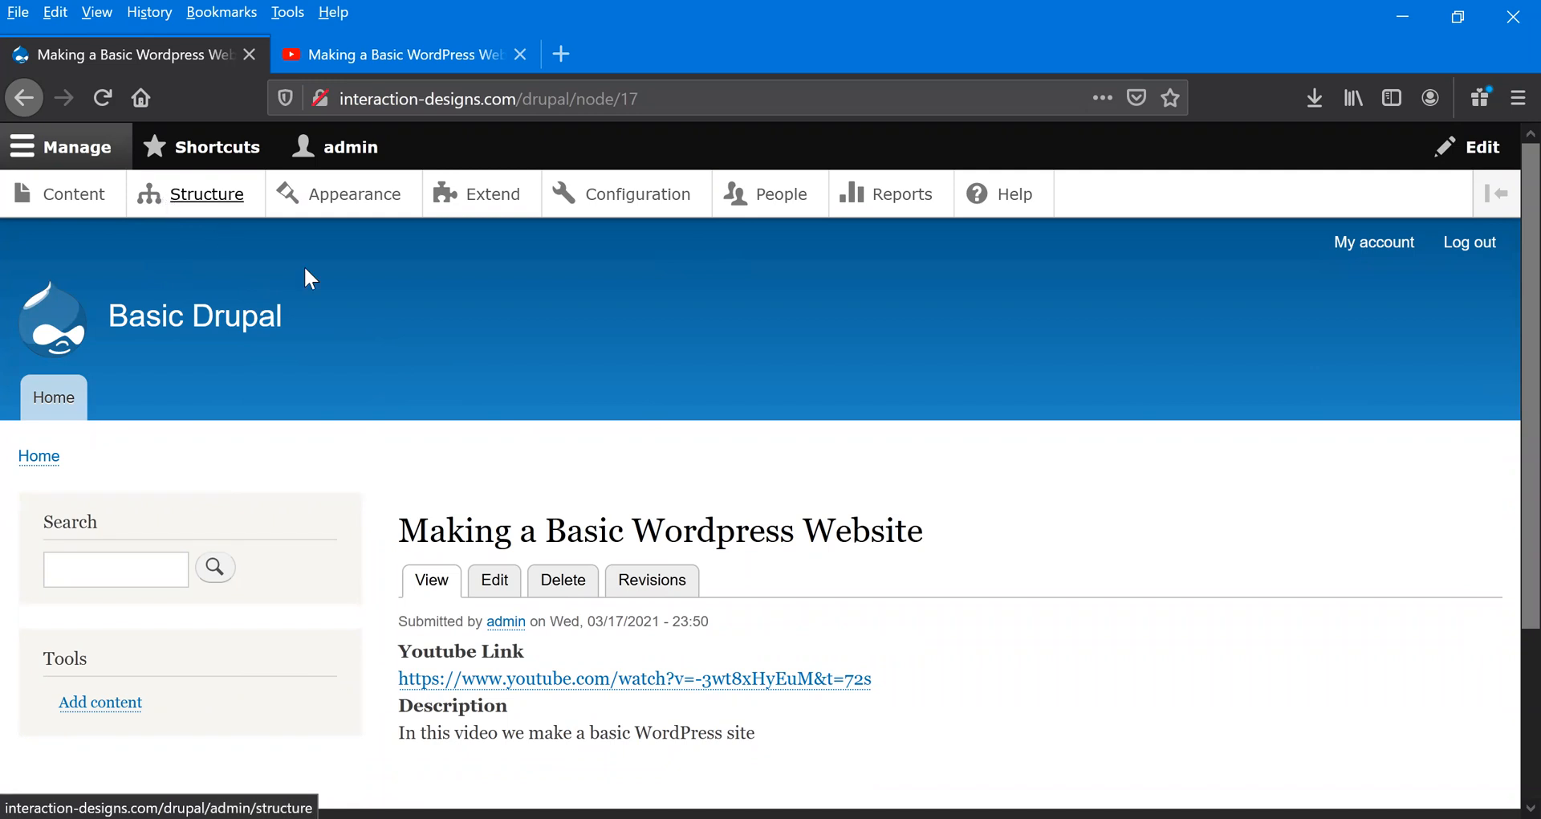
- Go to the site's Structure administration page and locate the Views entry
left_click(196, 204)
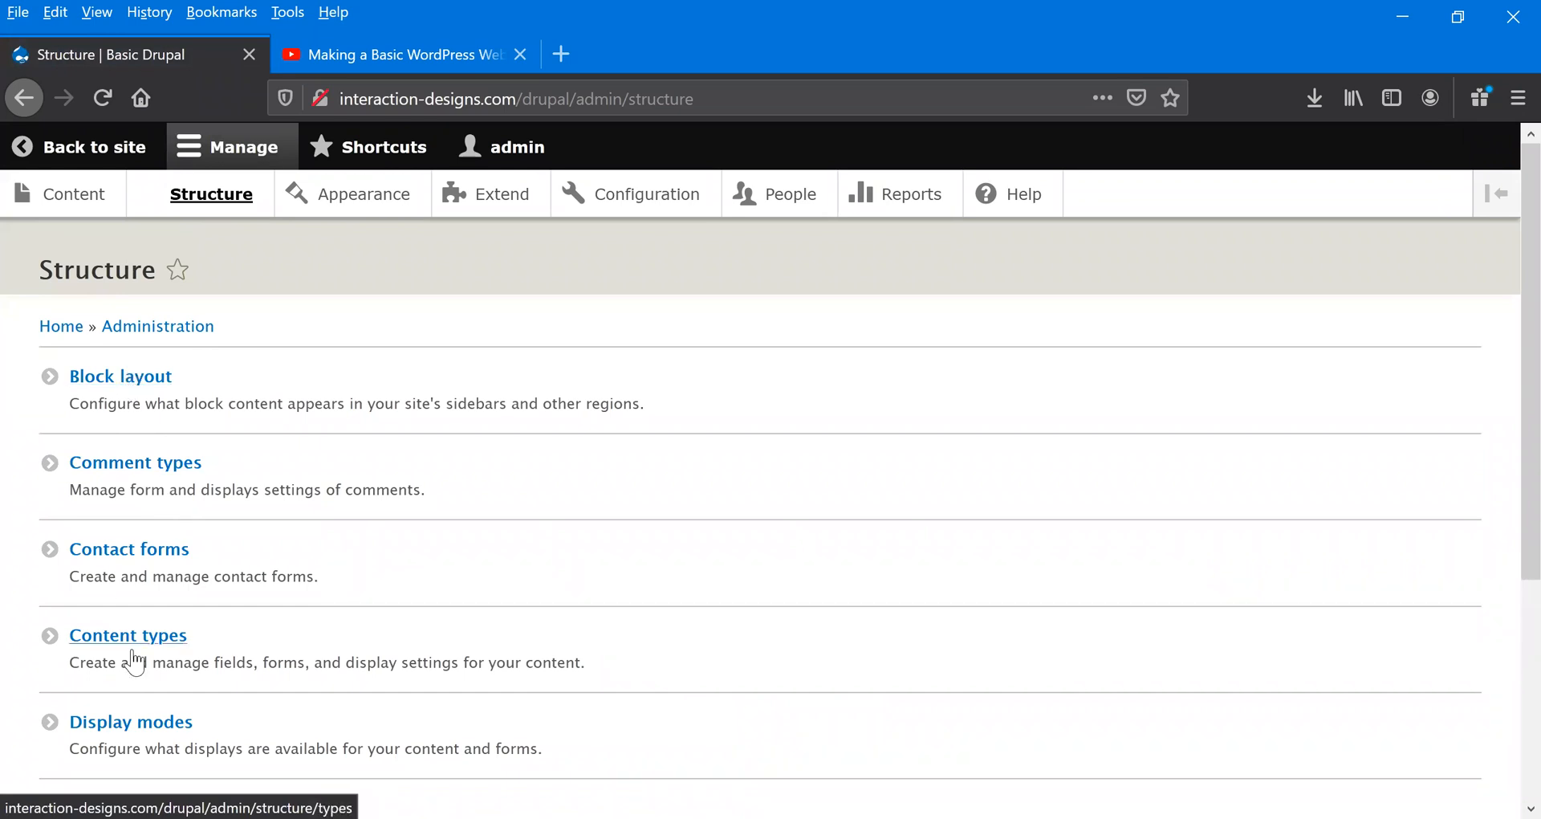
scroll(196, 531, "down", 3)
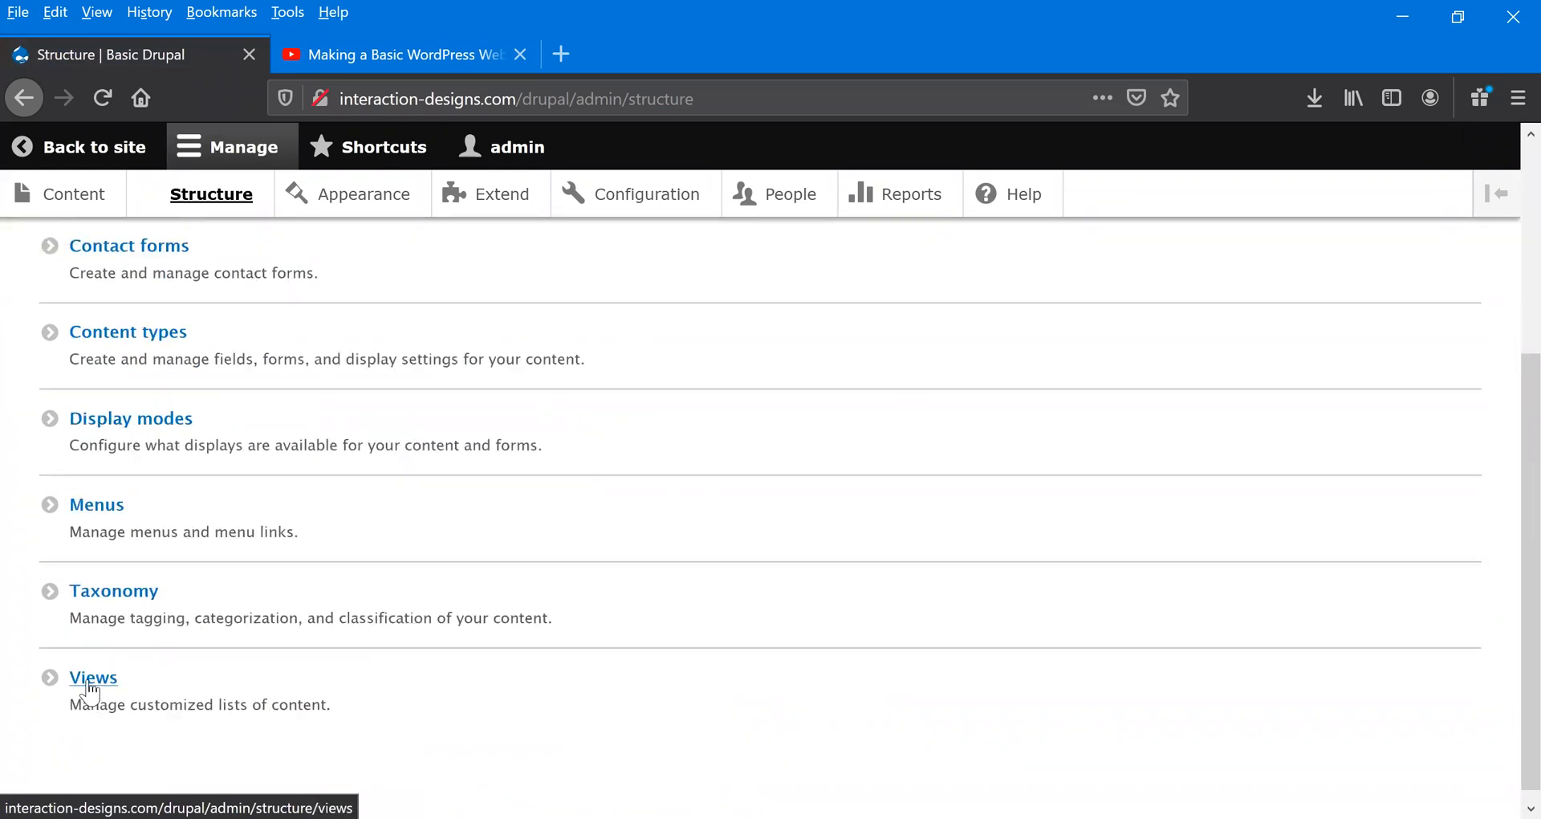